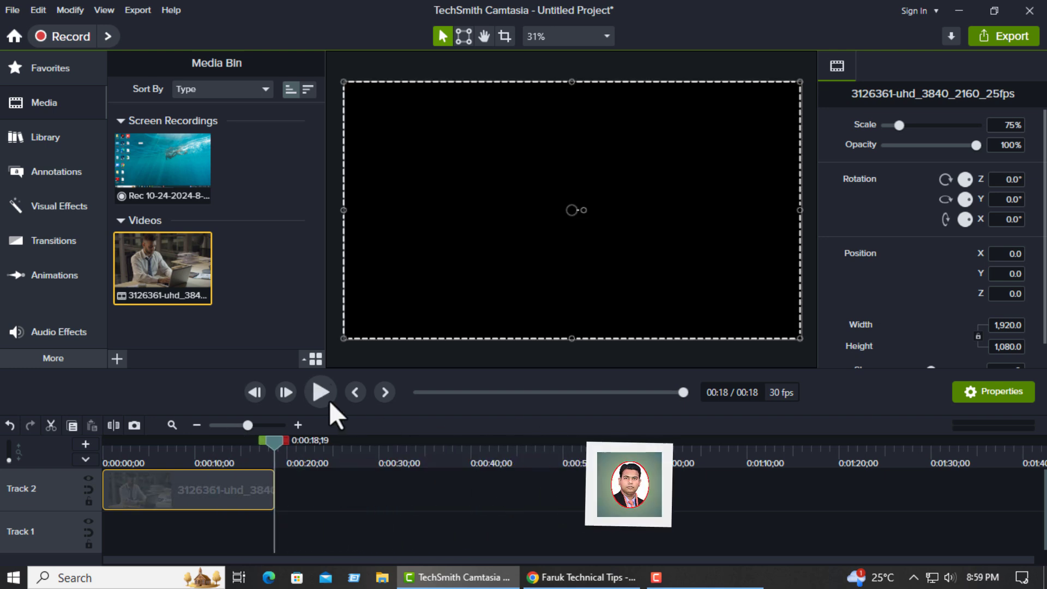
# Play back part of the office worker clip on Track 2 and pause it
pyautogui.click(319, 392)
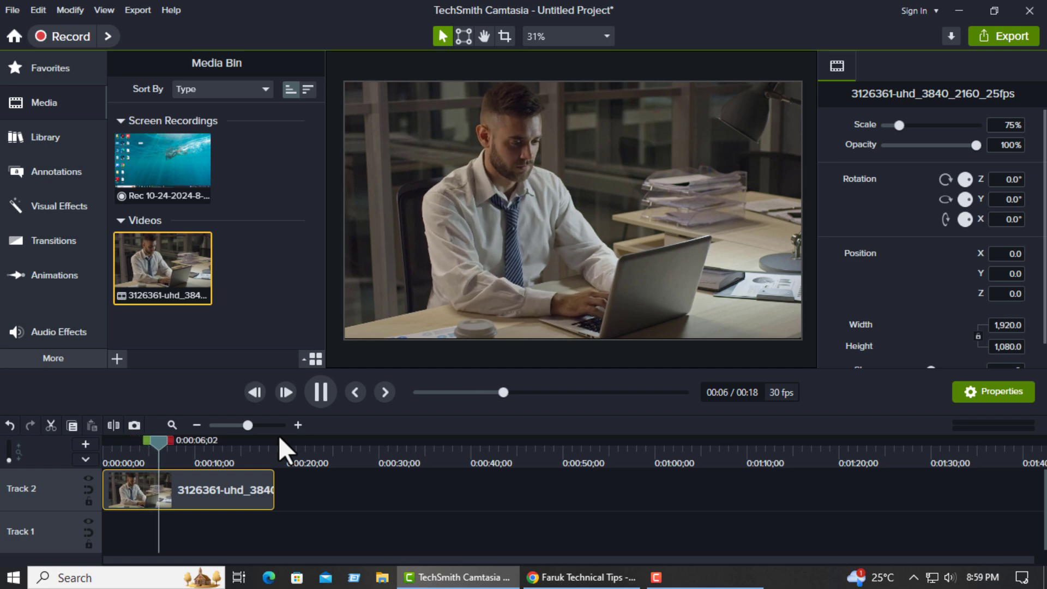
pyautogui.click(314, 388)
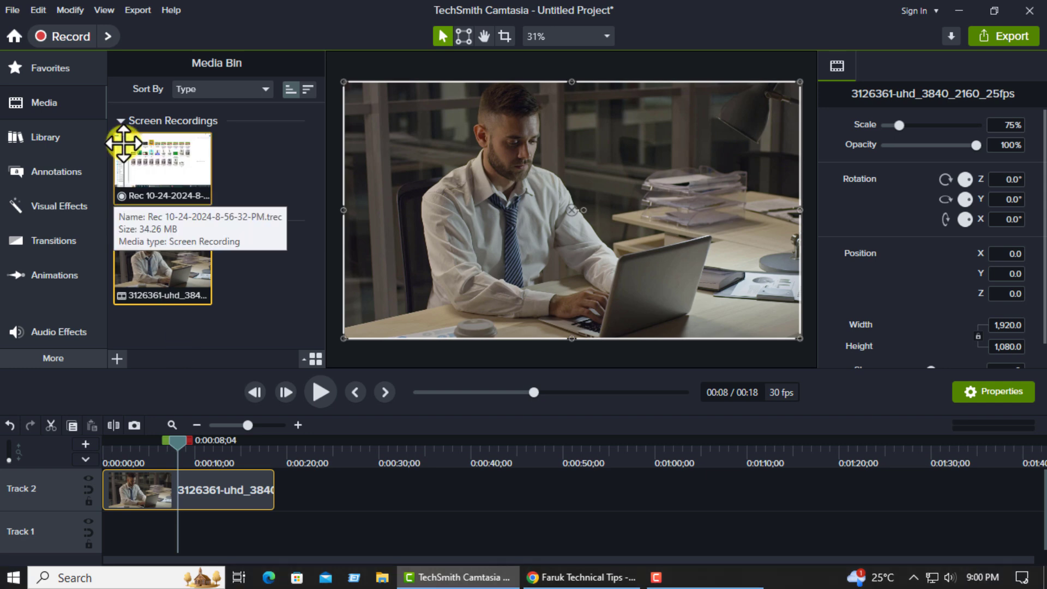
pyautogui.click(61, 240)
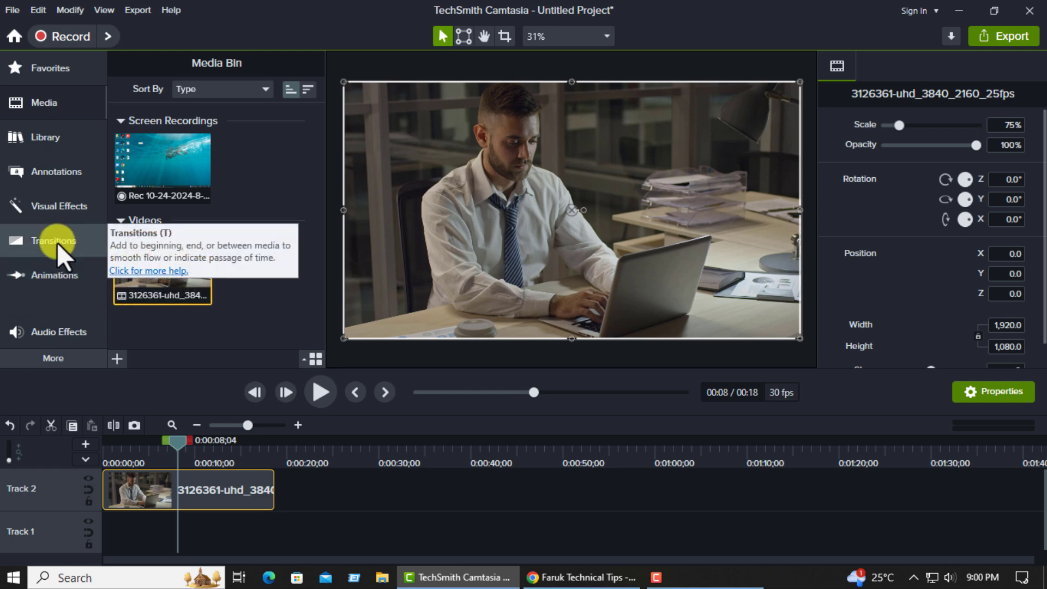
pyautogui.click(57, 242)
pyautogui.click(58, 278)
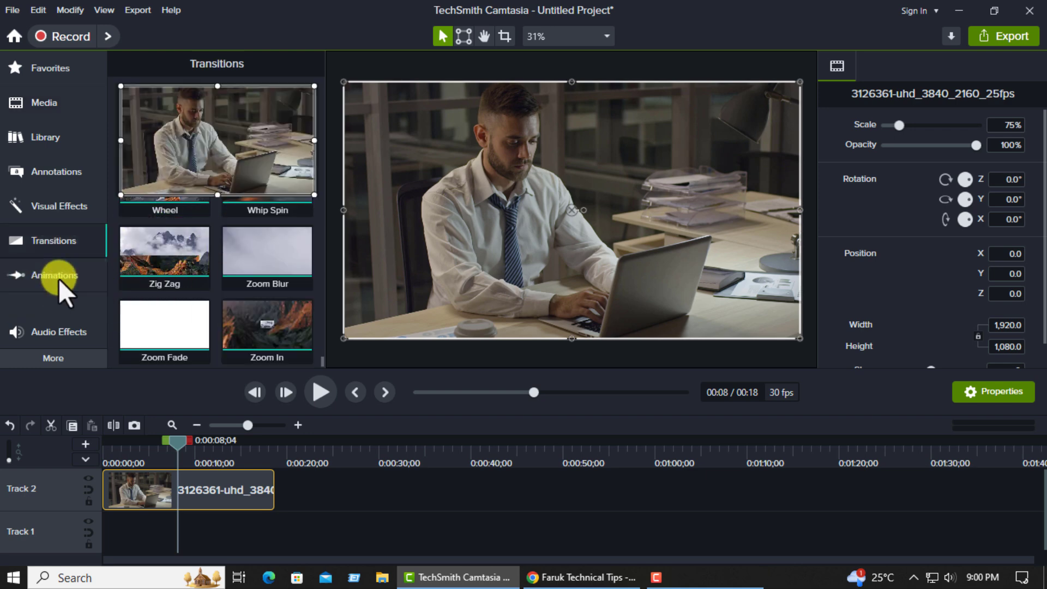
pyautogui.click(56, 359)
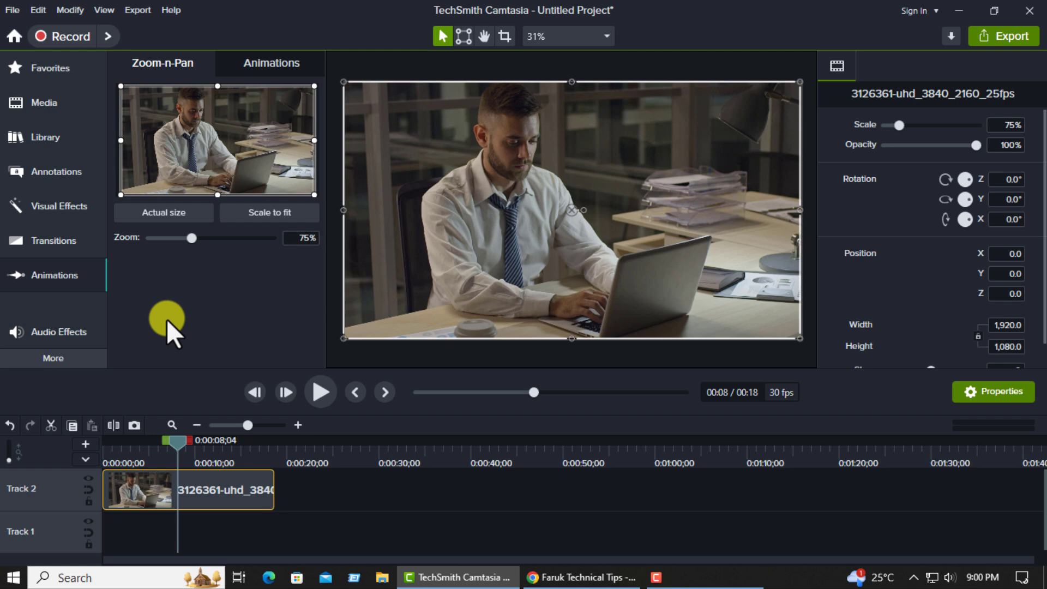
pyautogui.click(55, 242)
pyautogui.moveTo(123, 256)
pyautogui.mouseDown()
pyautogui.moveTo(171, 284)
pyautogui.moveTo(297, 471)
pyautogui.moveTo(218, 485)
pyautogui.mouseUp()
# Import the 3249940-uhd_3840_2160_25fps video from the Free Footaj folder and place it directly after the first clip on Track 2
pyautogui.click(51, 106)
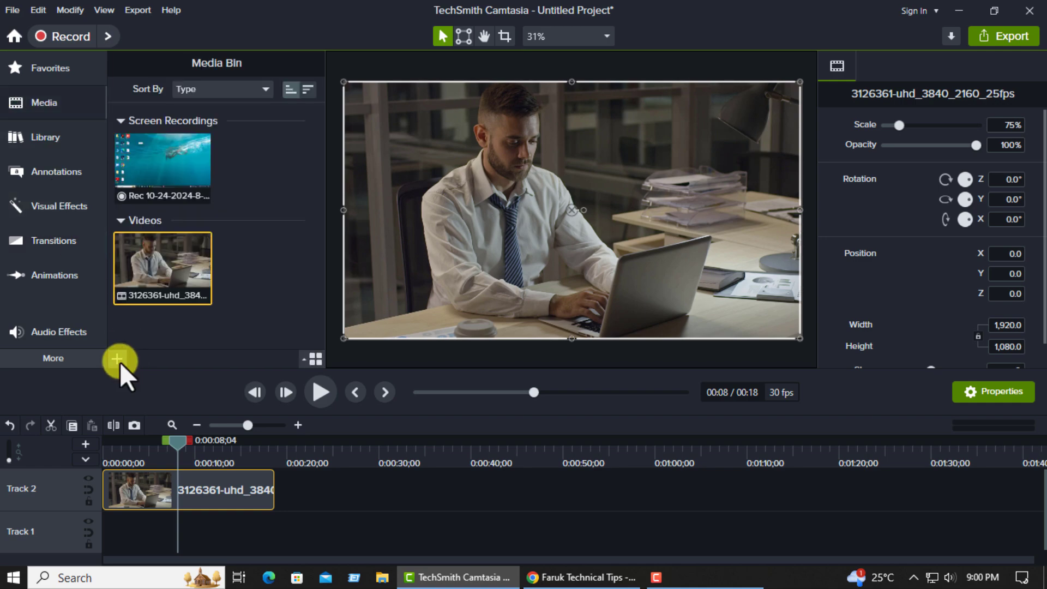
pyautogui.click(119, 361)
pyautogui.click(132, 304)
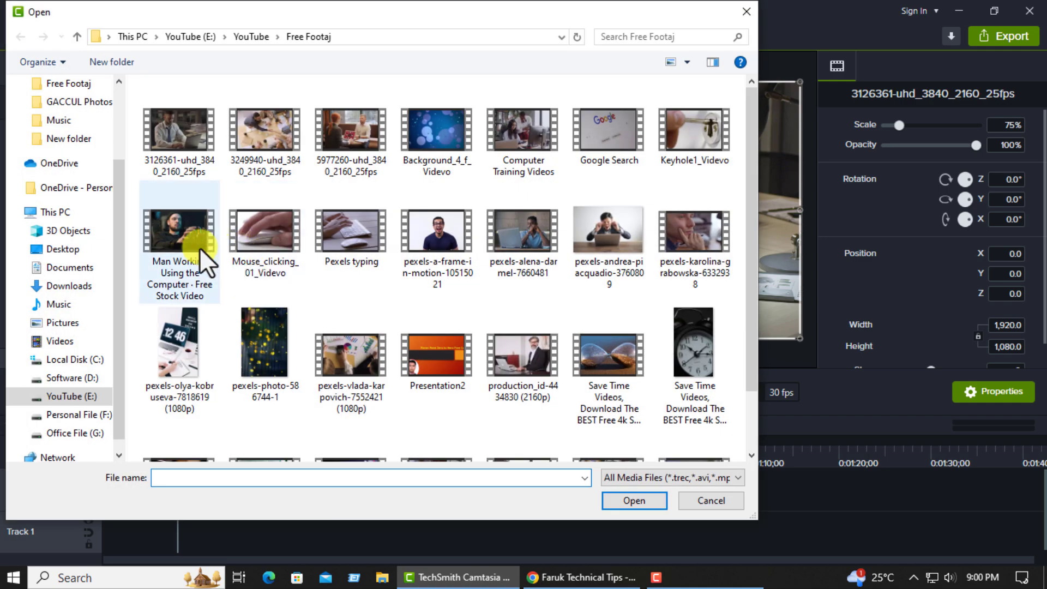
pyautogui.doubleClick(263, 138)
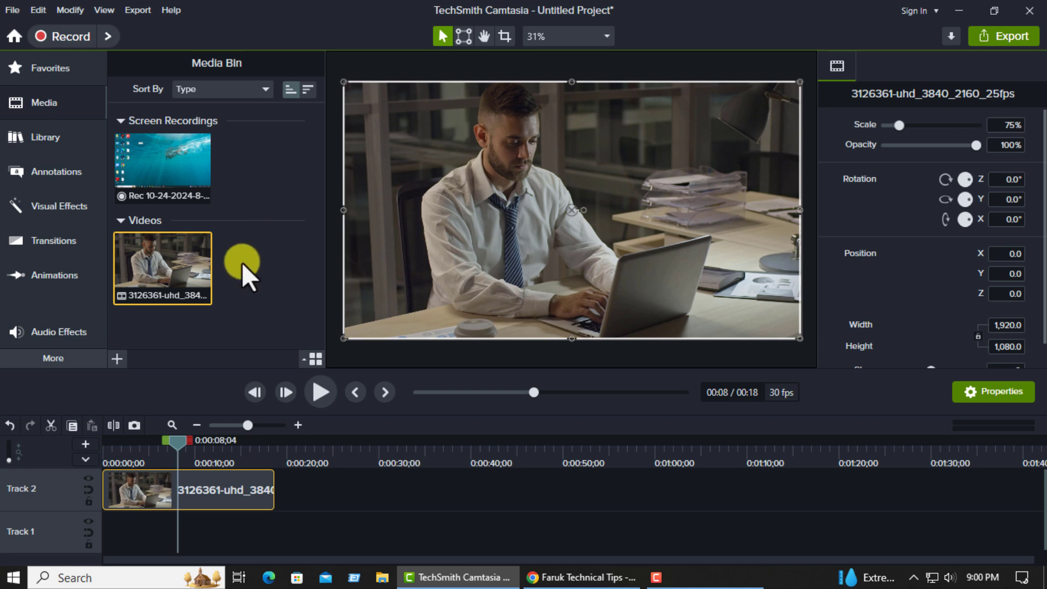
pyautogui.moveTo(264, 292); pyautogui.dragTo(307, 490)
# Play and scrub across the cut between the two video clips on Track 2
pyautogui.click(261, 456)
pyautogui.click(321, 392)
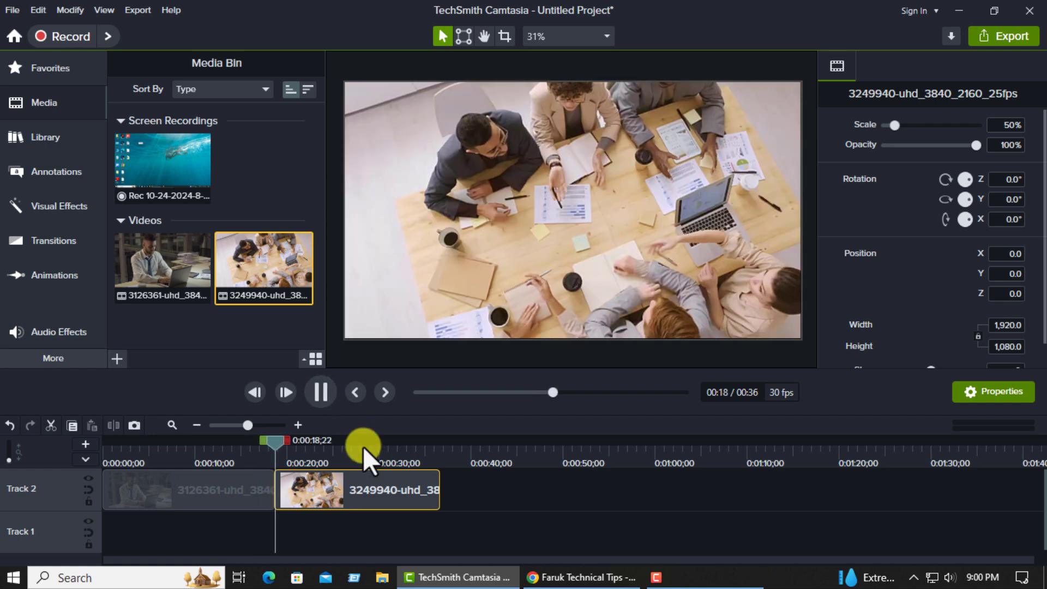
pyautogui.click(320, 391)
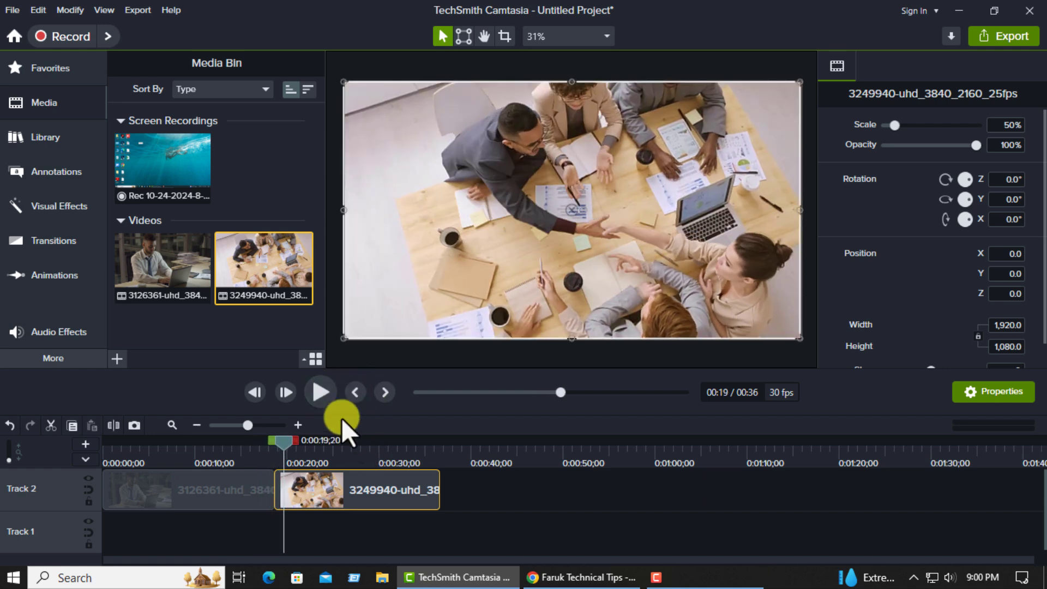
pyautogui.click(267, 459)
pyautogui.moveTo(270, 446); pyautogui.dragTo(317, 443)
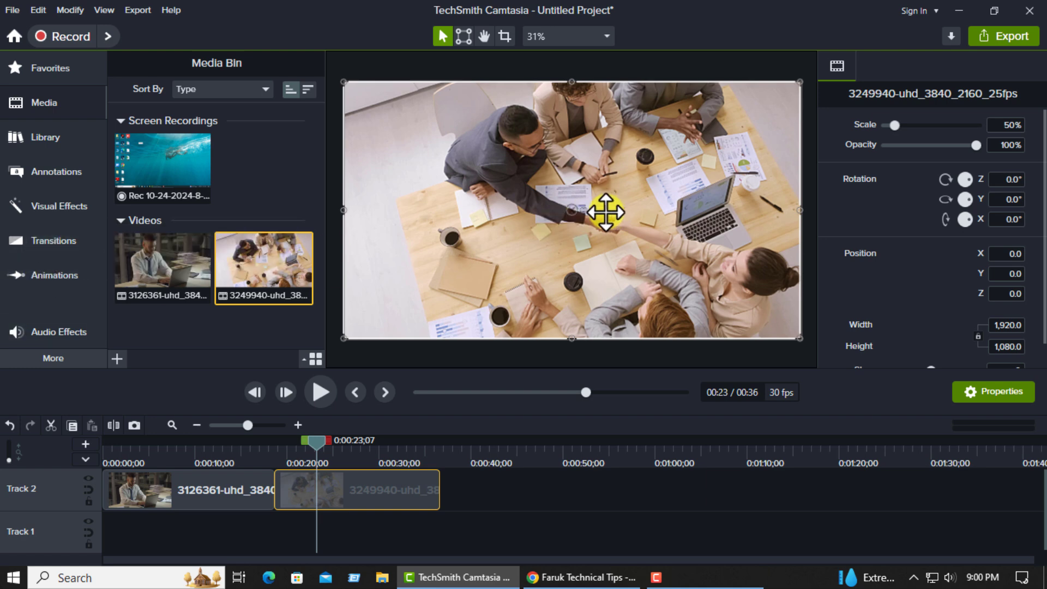
# Add the Wheel transition at the cut between the two video clips on Track 2
pyautogui.click(62, 244)
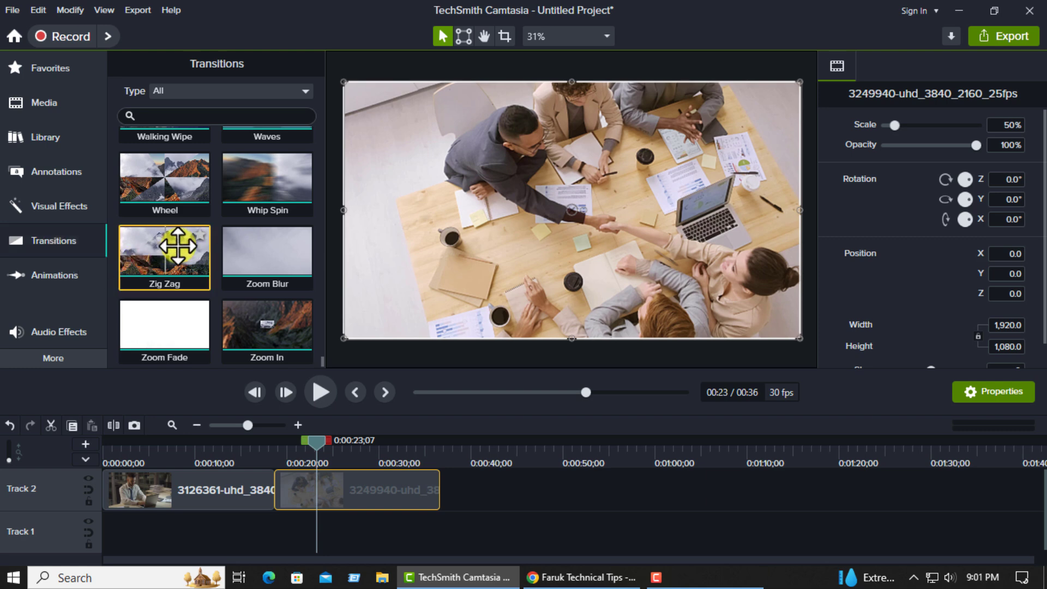
pyautogui.moveTo(167, 178); pyautogui.dragTo(280, 486)
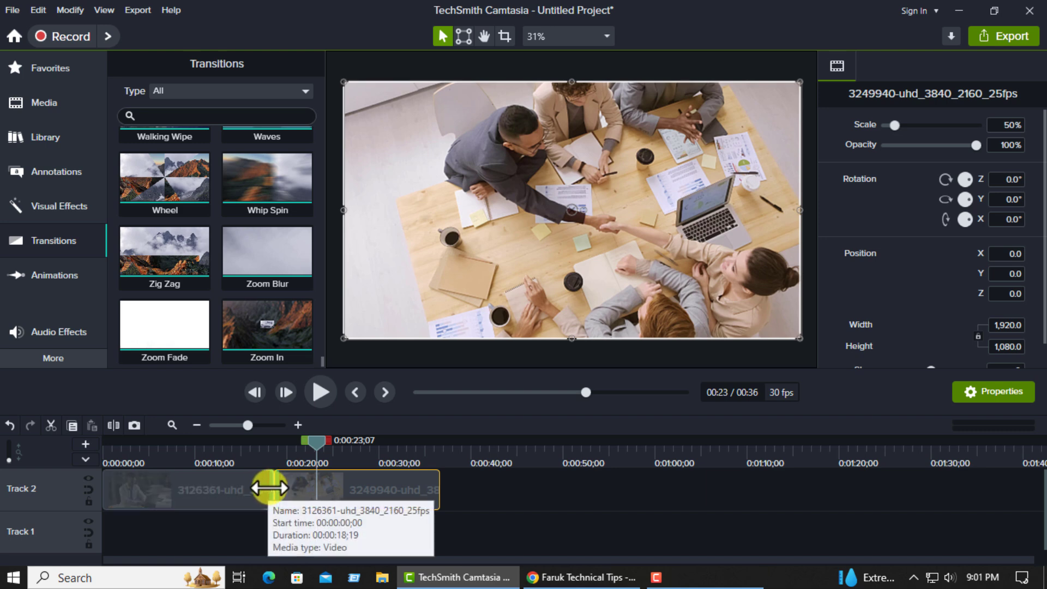
pyautogui.scroll(3, 289, 489)
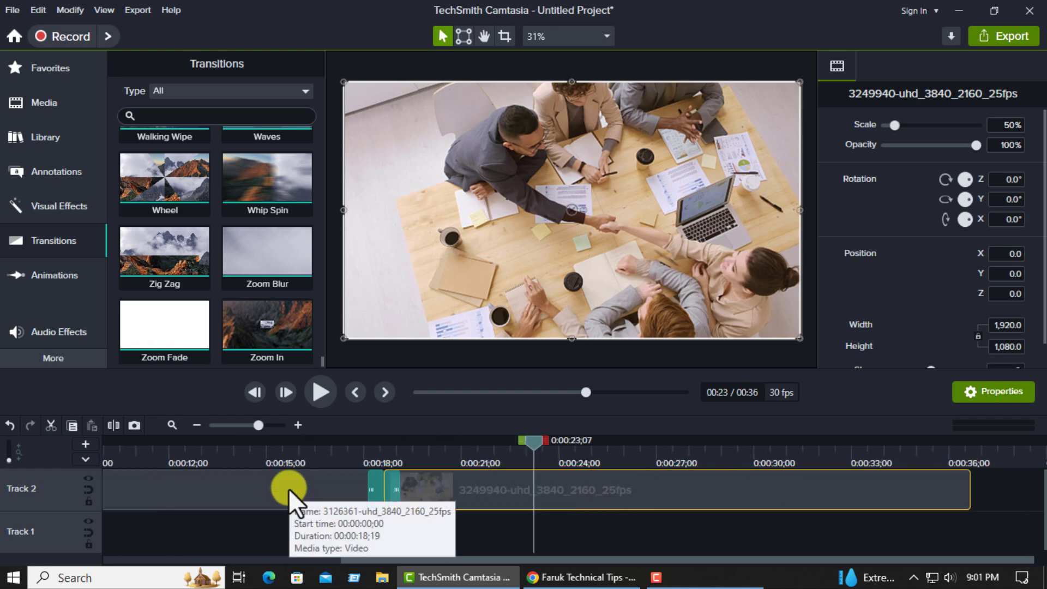
# Play back the Wheel transition and delete it from the cut between the two clips
pyautogui.click(360, 453)
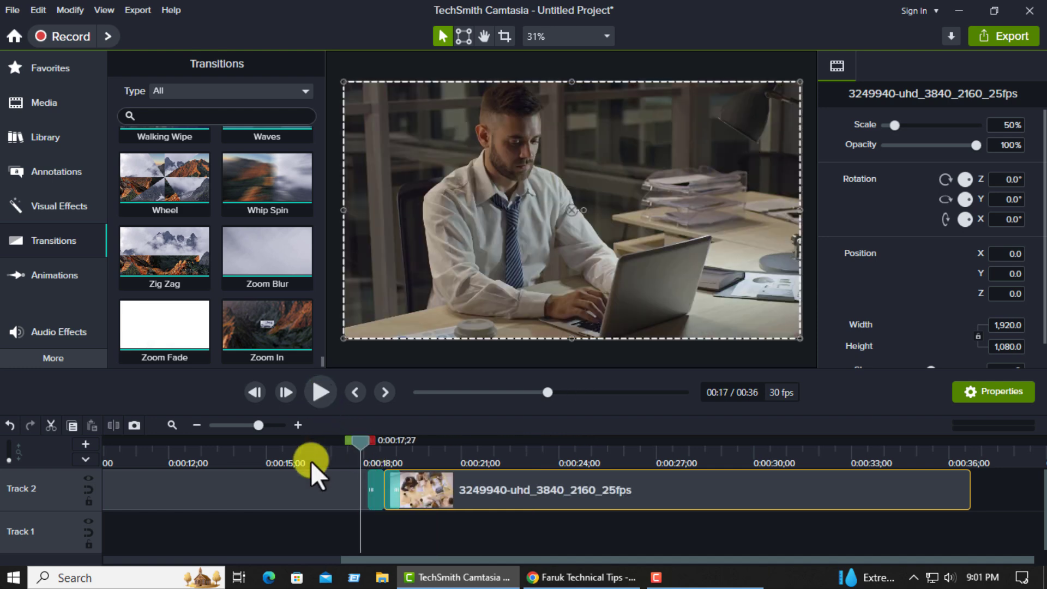
pyautogui.click(311, 460)
pyautogui.click(321, 391)
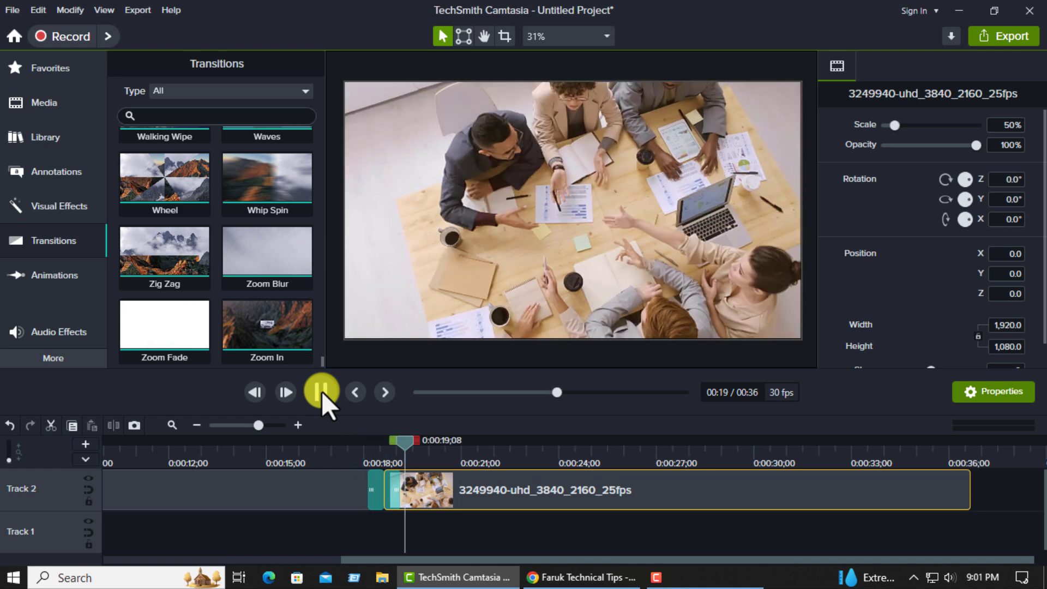
pyautogui.click(322, 391)
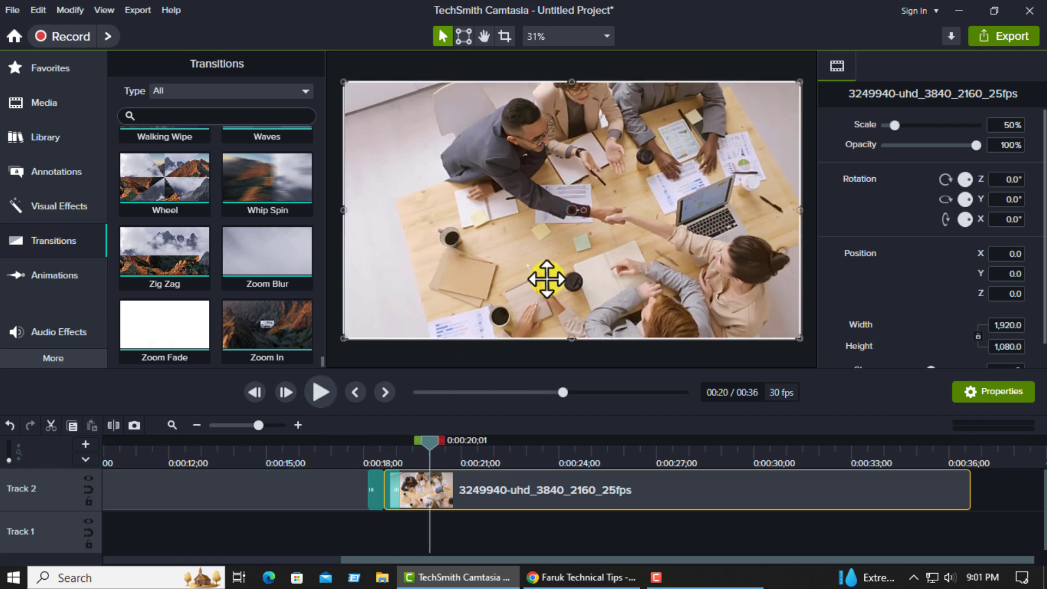
pyautogui.click(374, 493)
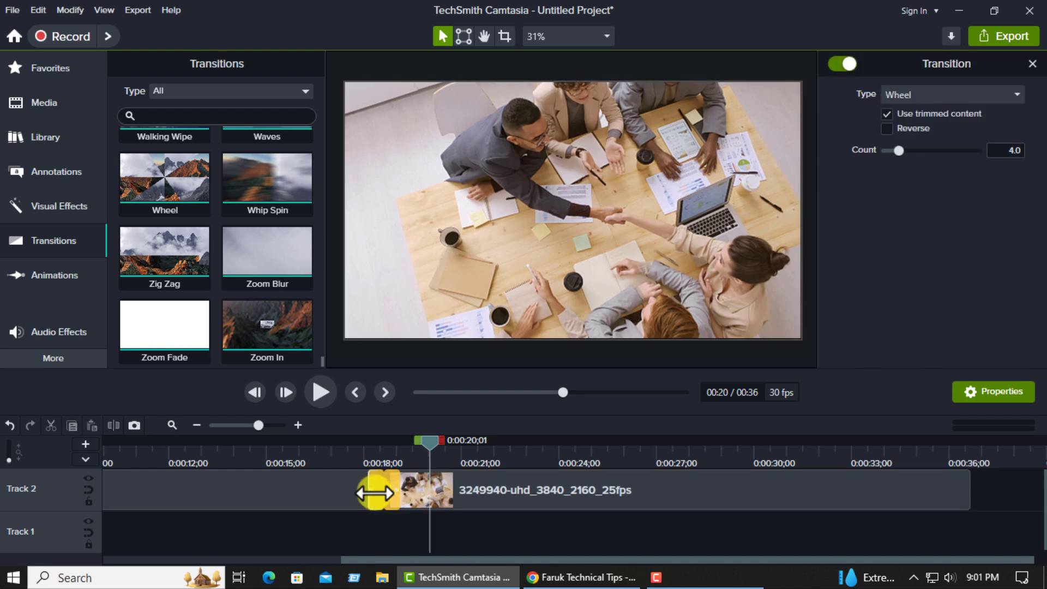
pyautogui.press('Delete')
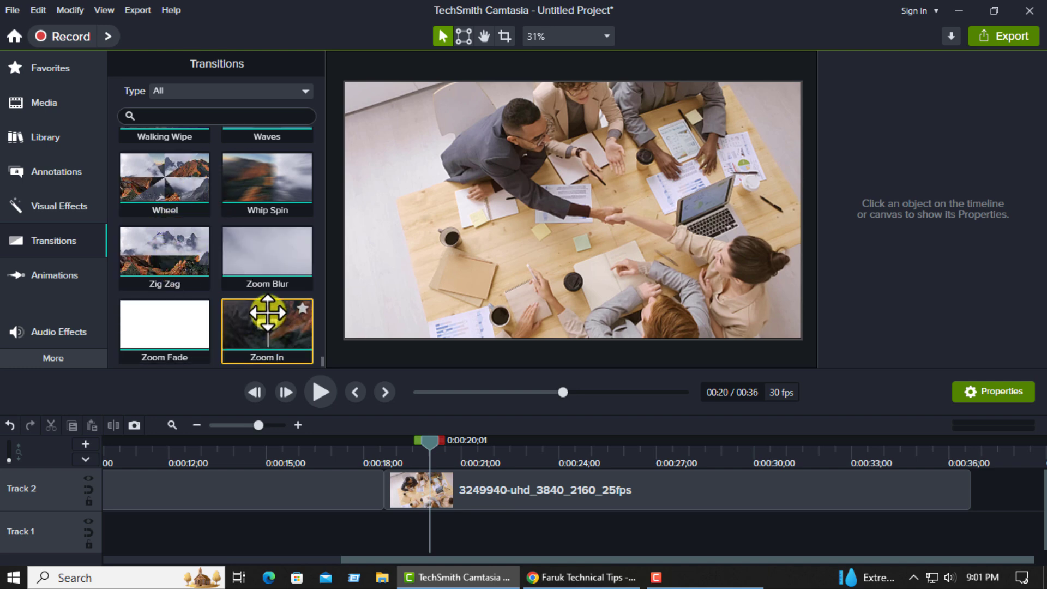
# Add the Square Drops transition at the cut between the two video clips and play it back
pyautogui.scroll(3, 270, 335)
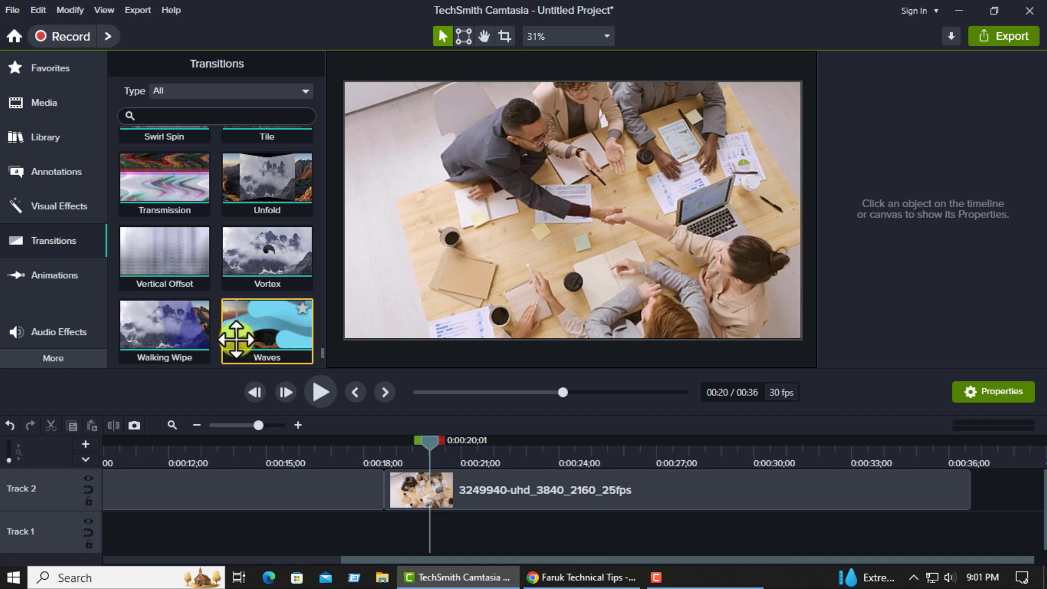
pyautogui.scroll(4, 270, 324)
pyautogui.scroll(3, 270, 324)
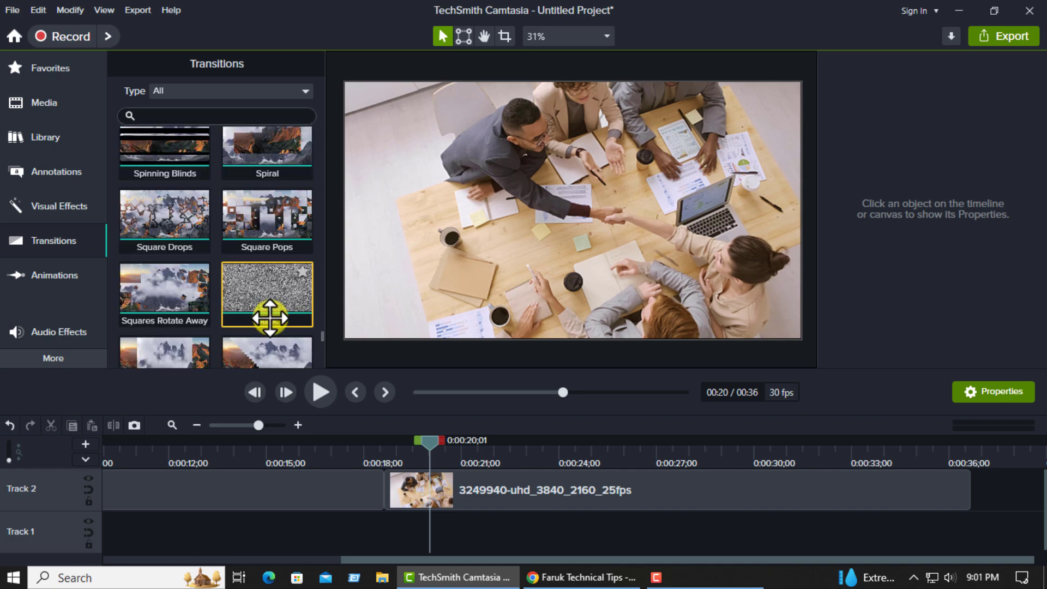
pyautogui.scroll(-1, 271, 310)
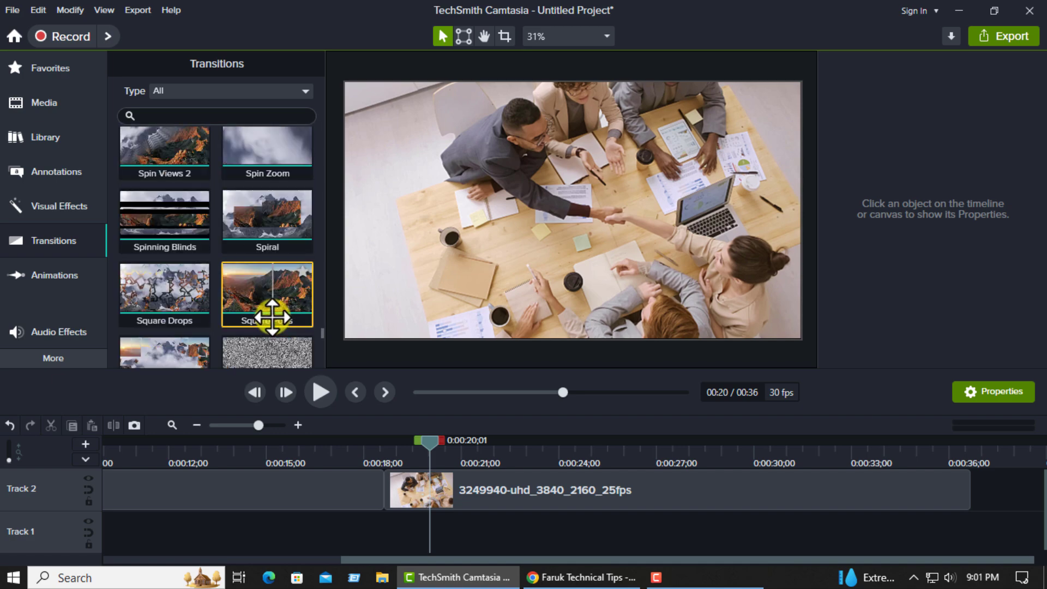
pyautogui.click(159, 290)
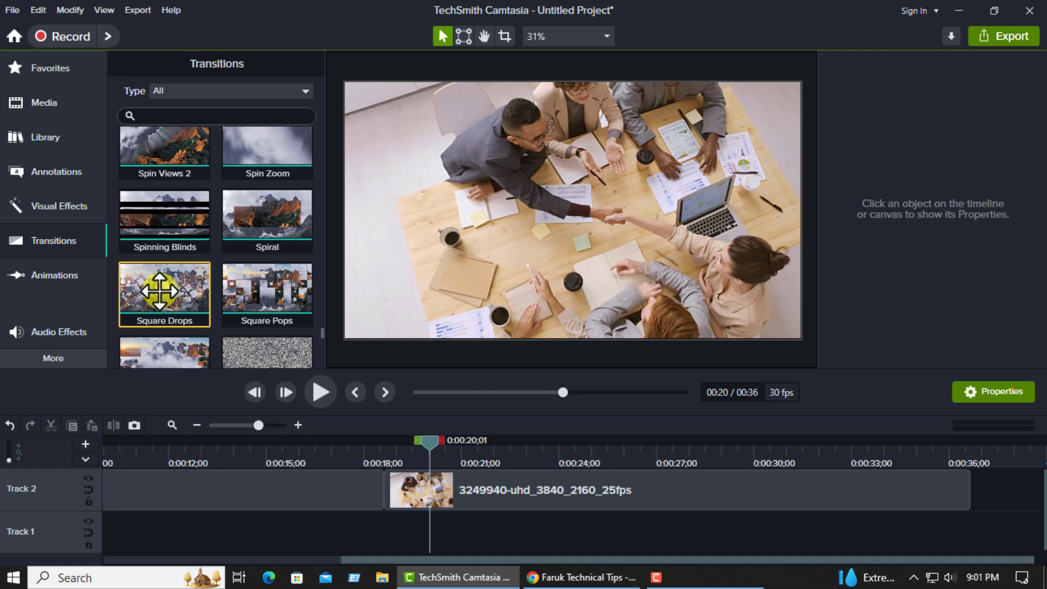
pyautogui.moveTo(159, 290); pyautogui.dragTo(380, 488)
pyautogui.click(357, 458)
pyautogui.click(313, 392)
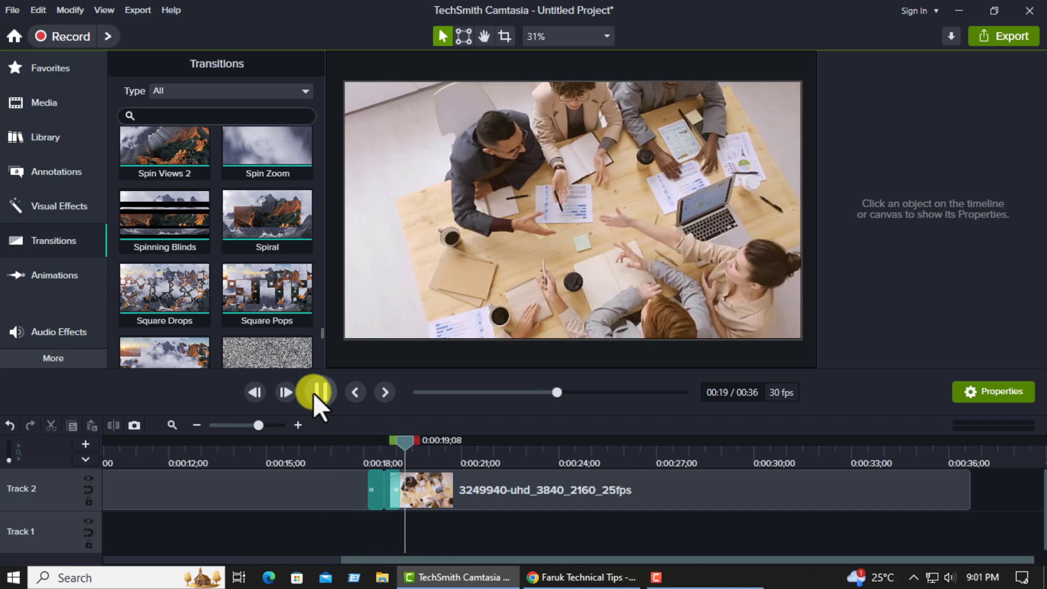
pyautogui.click(313, 393)
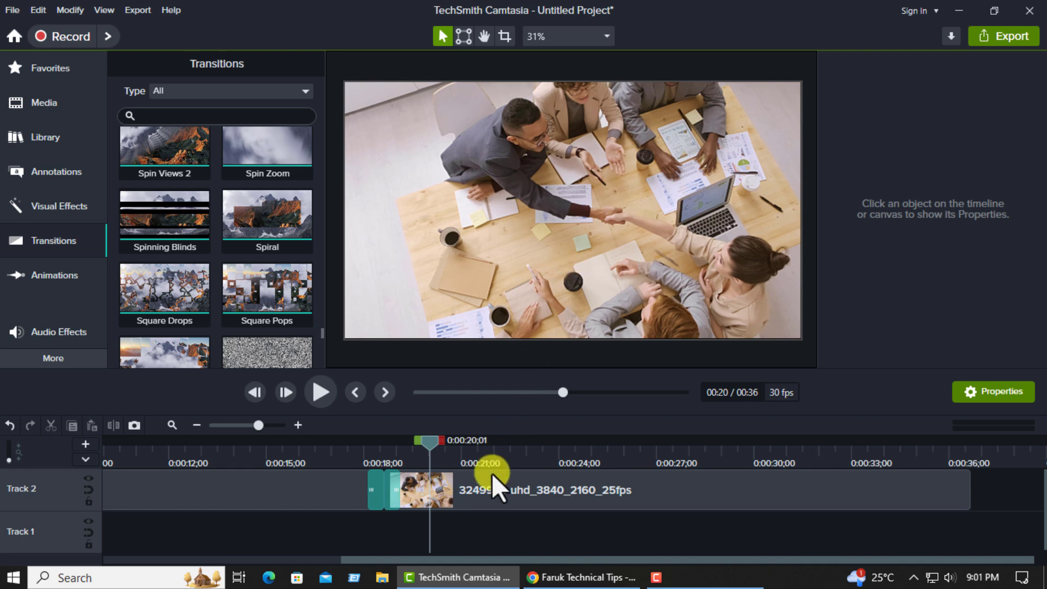
# Place the Camtasia Video Editing Course Part-14 image directly after the second clip on Track 2 and play across that cut
pyautogui.scroll(-4, 491, 490)
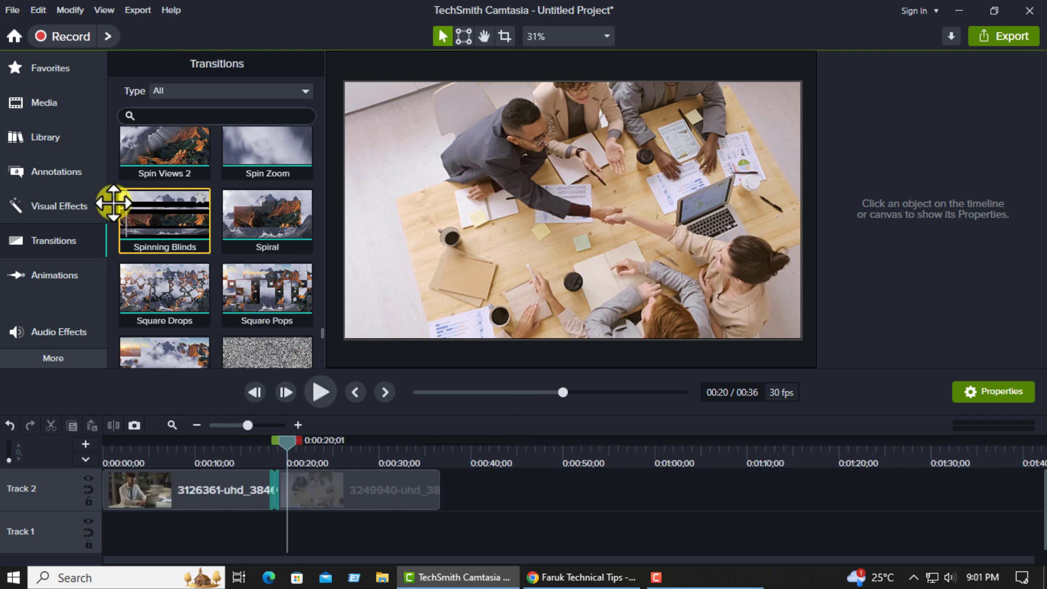
pyautogui.click(46, 103)
pyautogui.moveTo(163, 294); pyautogui.dragTo(443, 491)
pyautogui.click(425, 465)
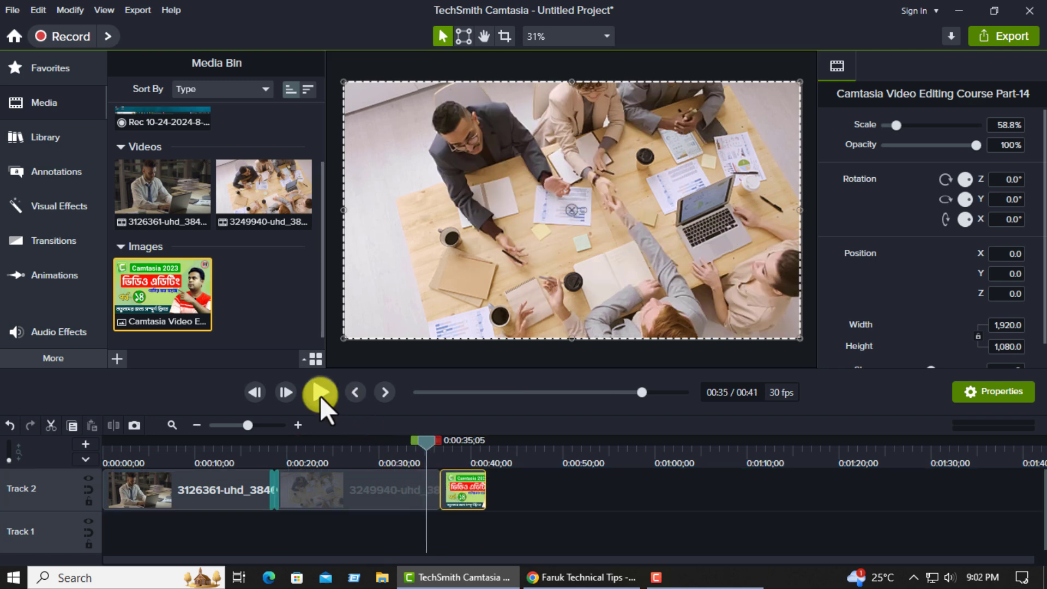
pyautogui.click(320, 395)
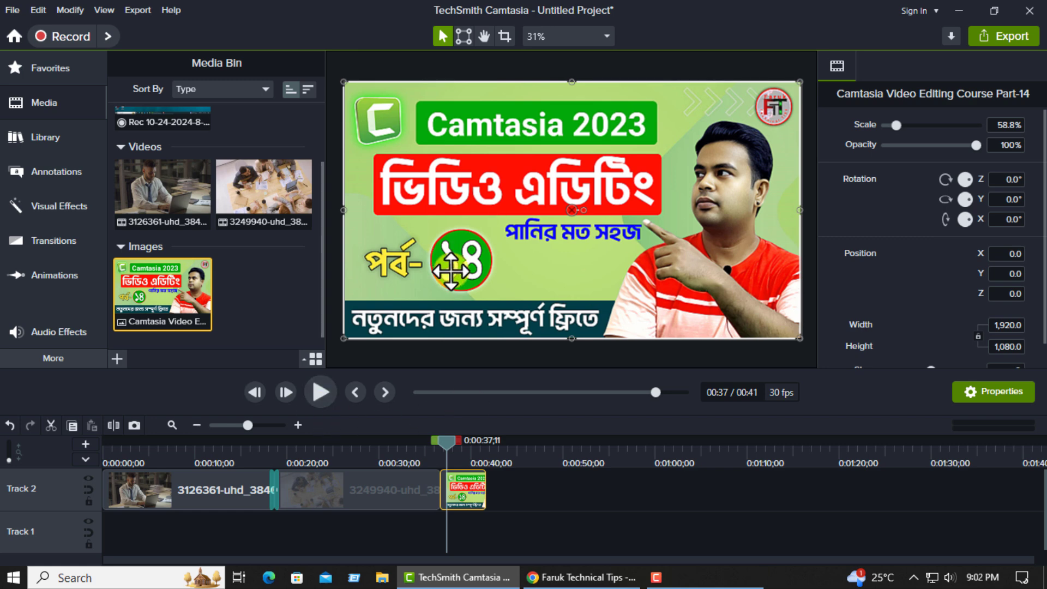
# Add the Square Pops transition at the cut between the second video clip and the image, and play it back
pyautogui.click(28, 240)
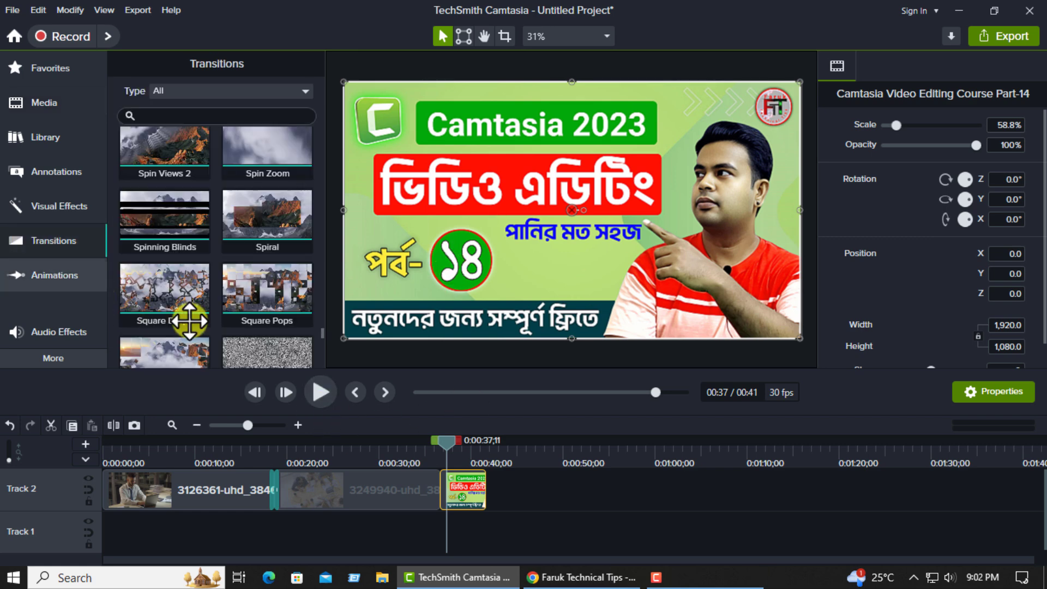
pyautogui.moveTo(282, 308); pyautogui.dragTo(452, 505)
pyautogui.scroll(4, 505, 515)
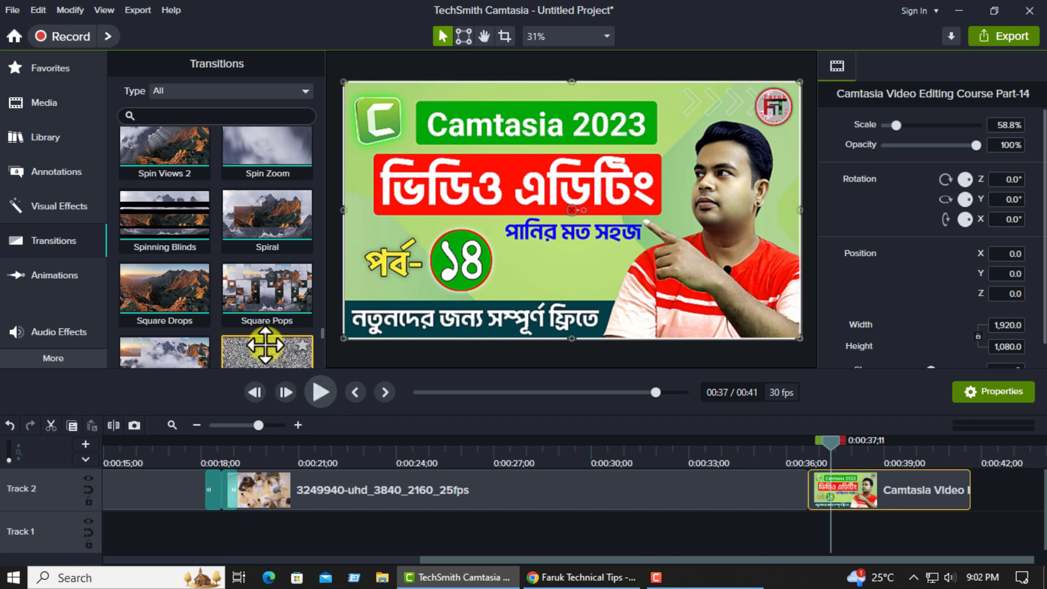
pyautogui.click(265, 294)
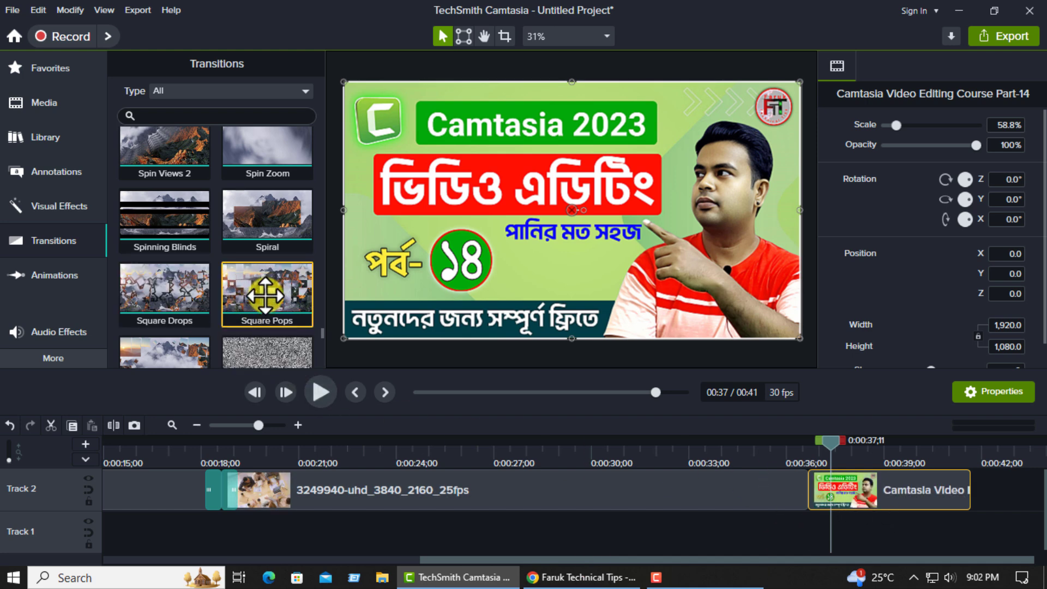
pyautogui.moveTo(265, 295); pyautogui.dragTo(757, 505)
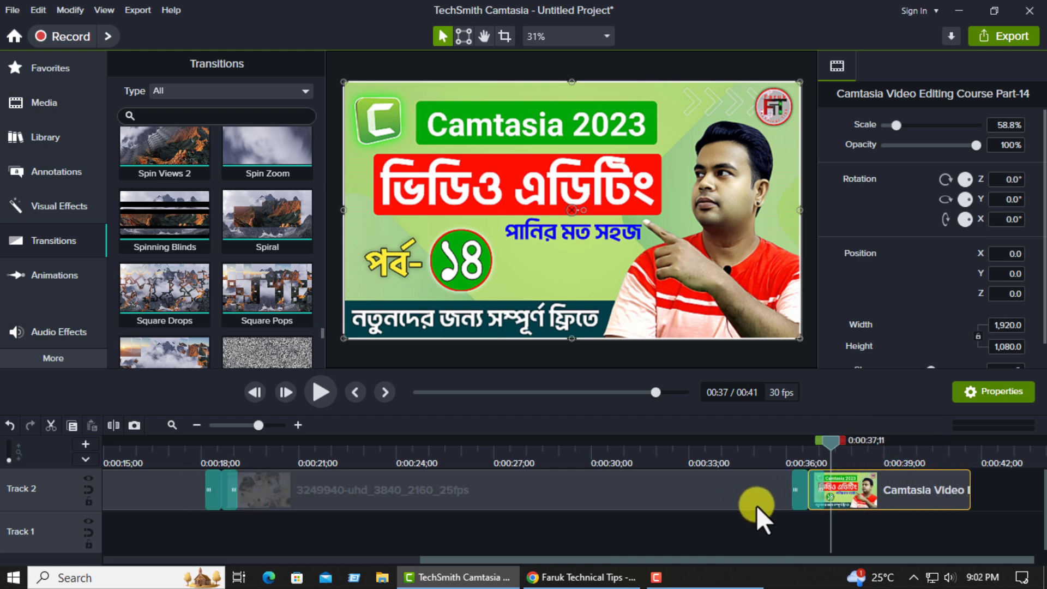
pyautogui.click(321, 384)
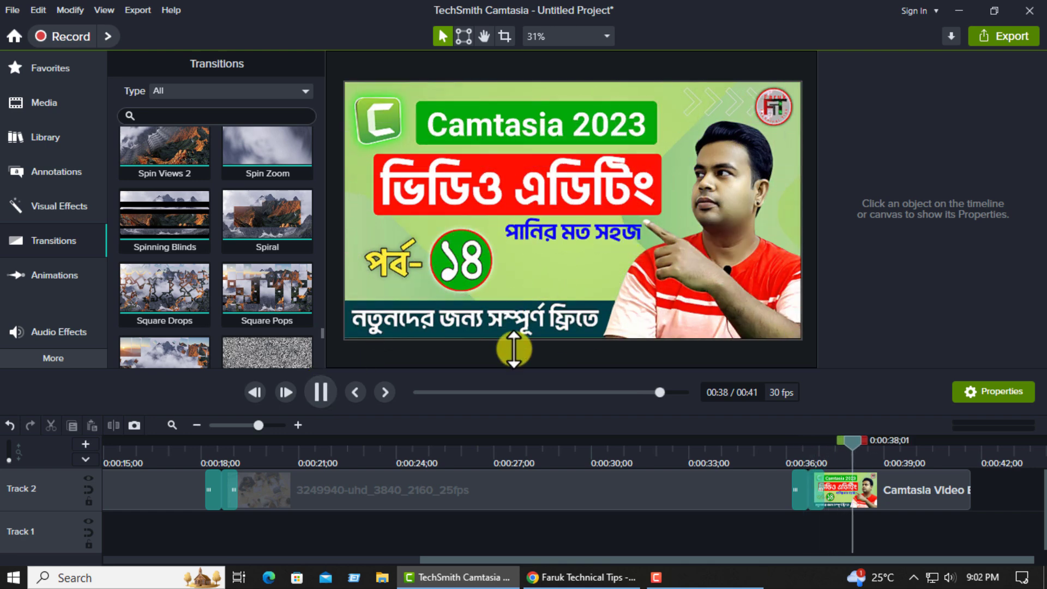
pyautogui.click(322, 392)
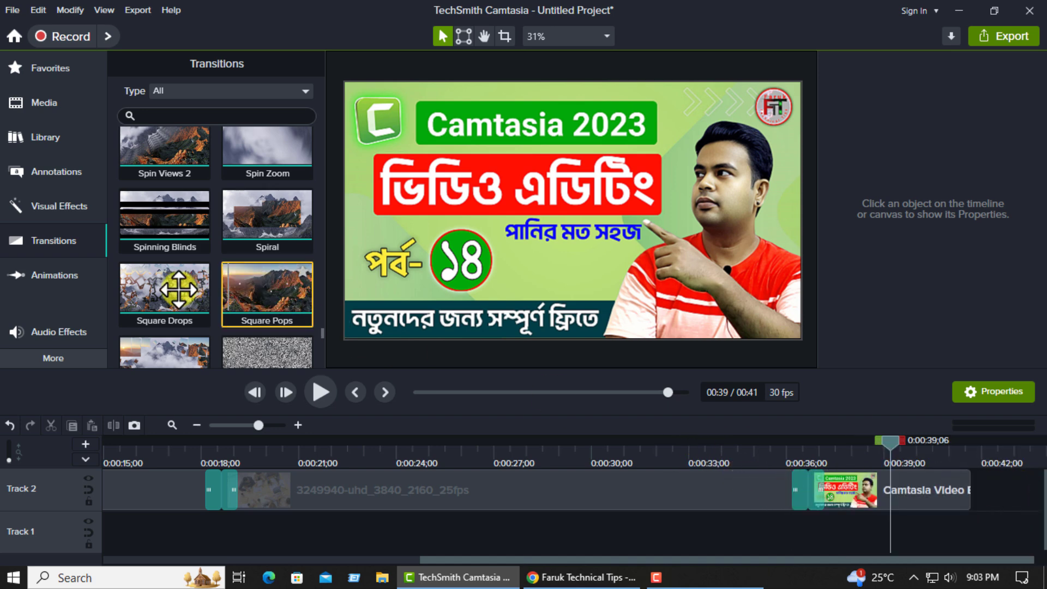
# Add the Strips transition to the end of the image on Track 2 and play back the timeline
pyautogui.scroll(-3, 201, 308)
pyautogui.scroll(-1, 204, 314)
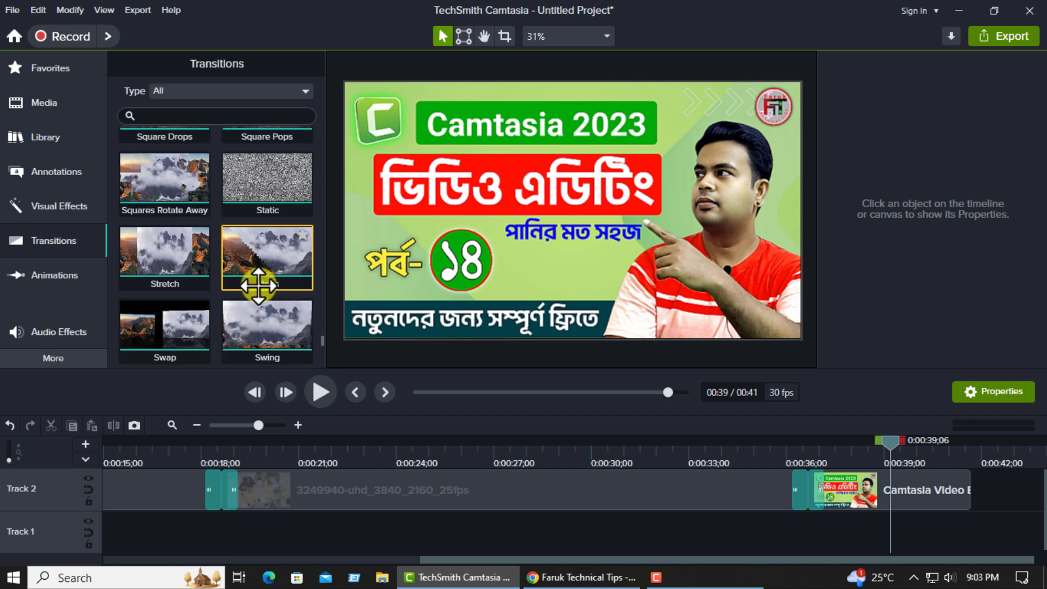
pyautogui.moveTo(257, 273); pyautogui.dragTo(949, 484)
pyautogui.moveTo(889, 446)
pyautogui.mouseDown()
pyautogui.moveTo(928, 446)
pyautogui.moveTo(906, 446)
pyautogui.mouseUp()
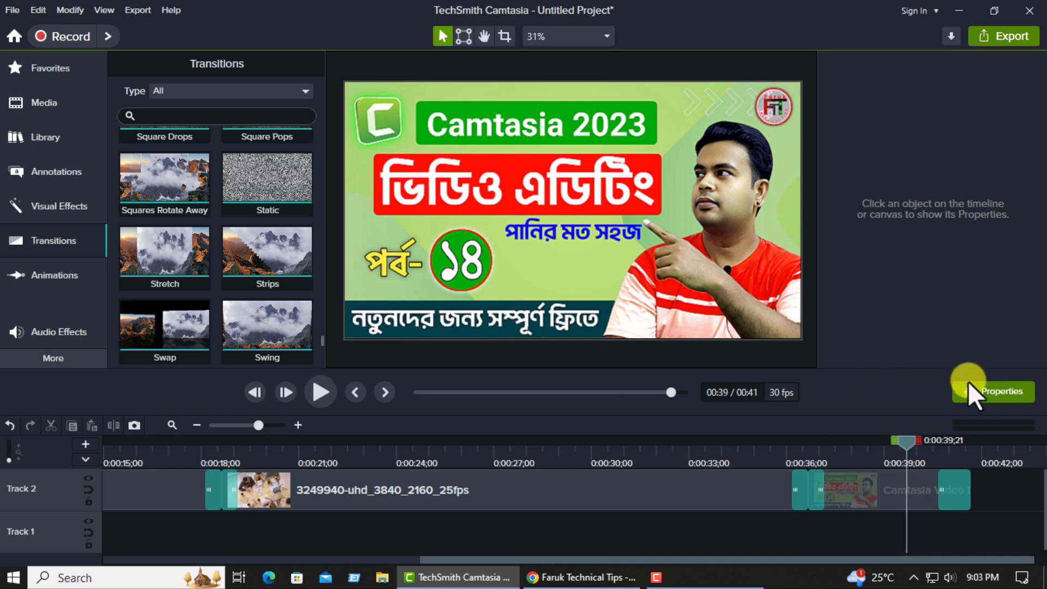
pyautogui.click(320, 392)
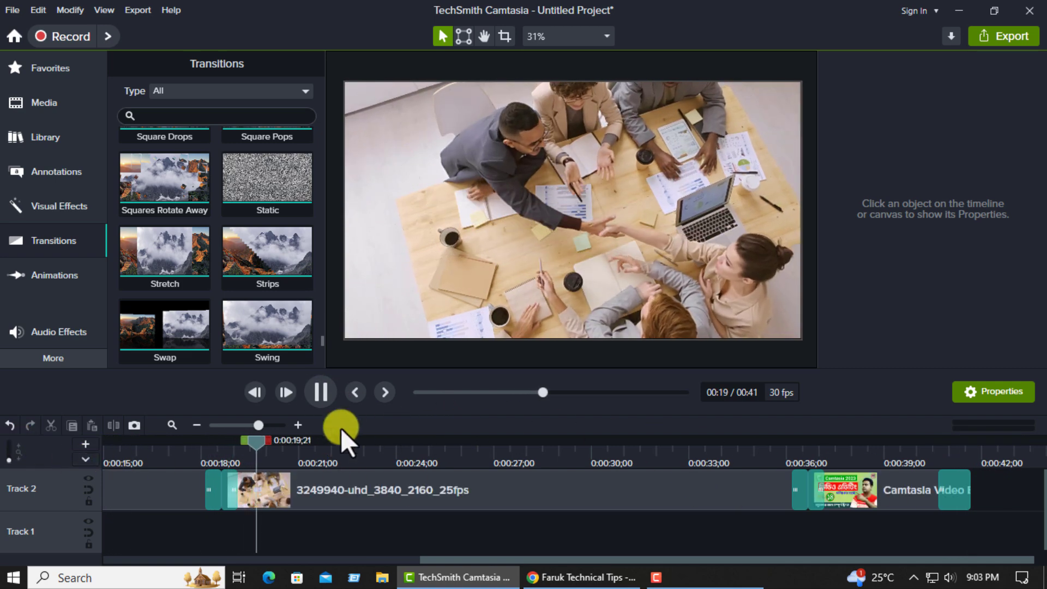
pyautogui.click(319, 391)
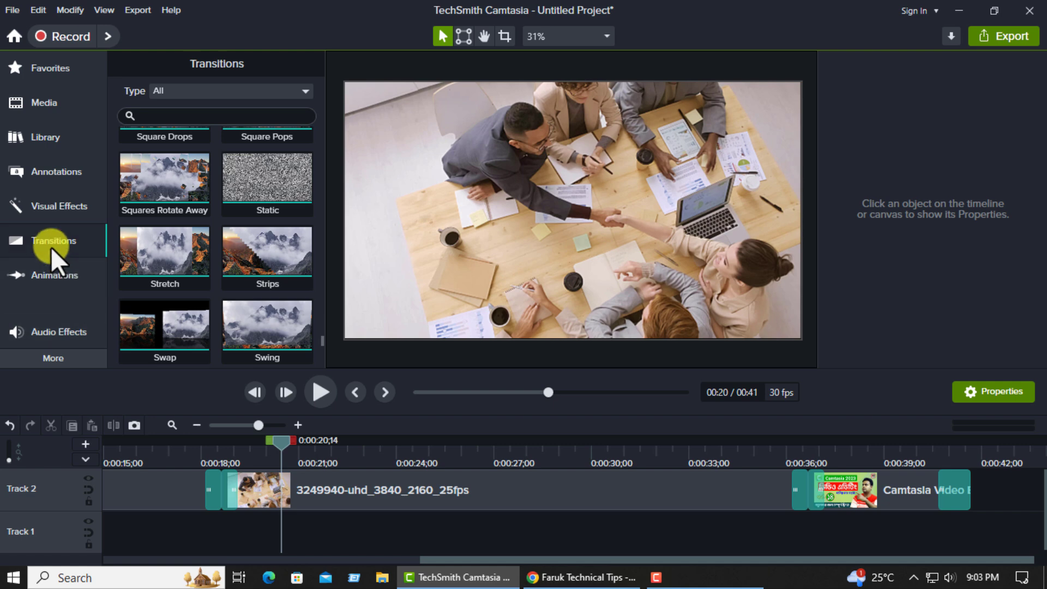
pyautogui.scroll(-5, 197, 298)
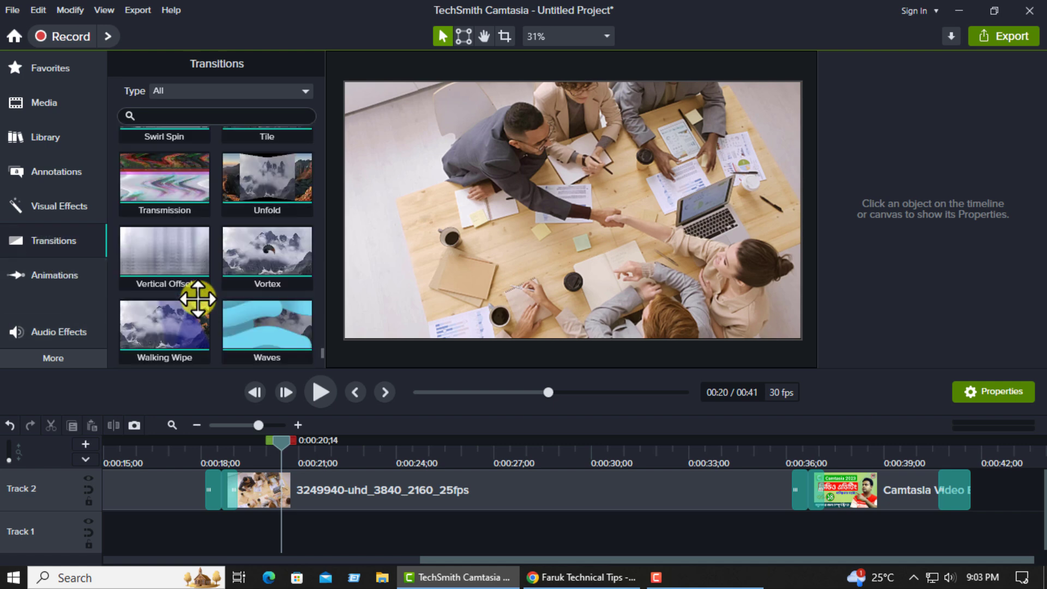
pyautogui.scroll(-4, 197, 298)
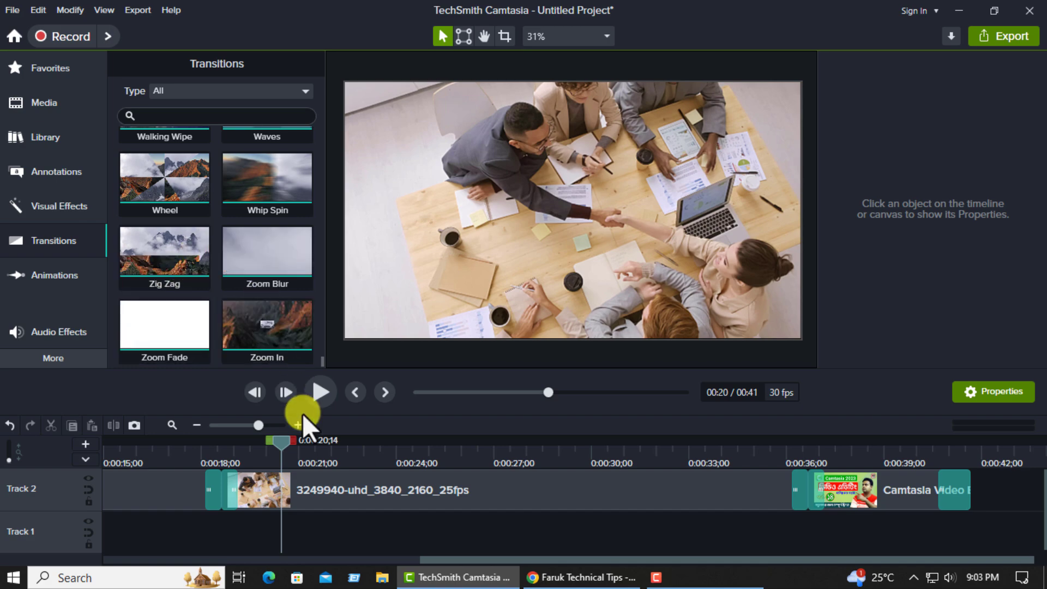
pyautogui.scroll(9, 168, 294)
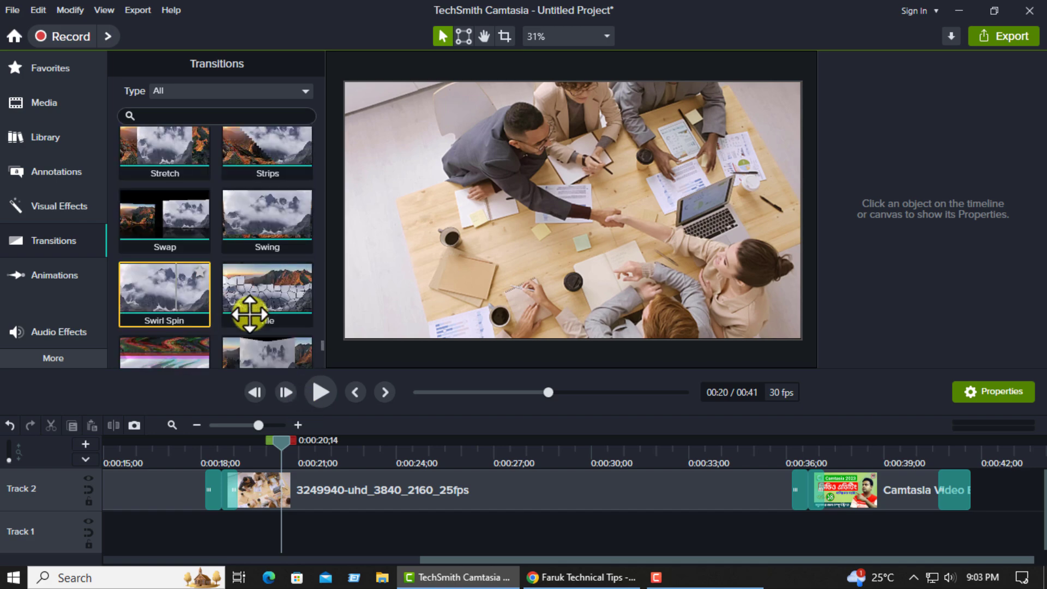
pyautogui.moveTo(321, 344); pyautogui.dragTo(316, 133)
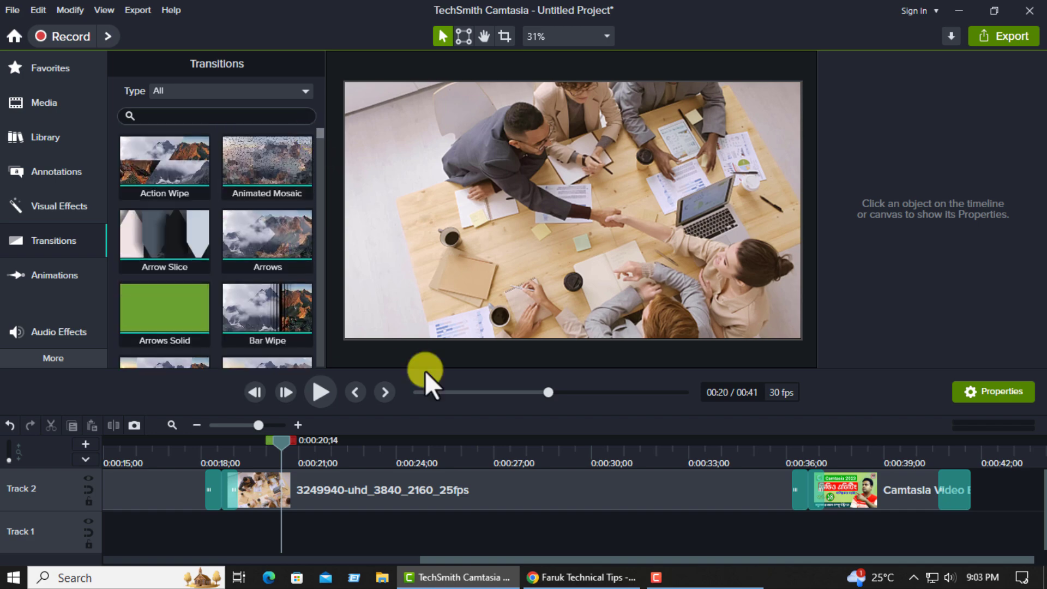
# Play back the Square Pops transition and delete it from the cut between the second video clip and the image
pyautogui.click(198, 453)
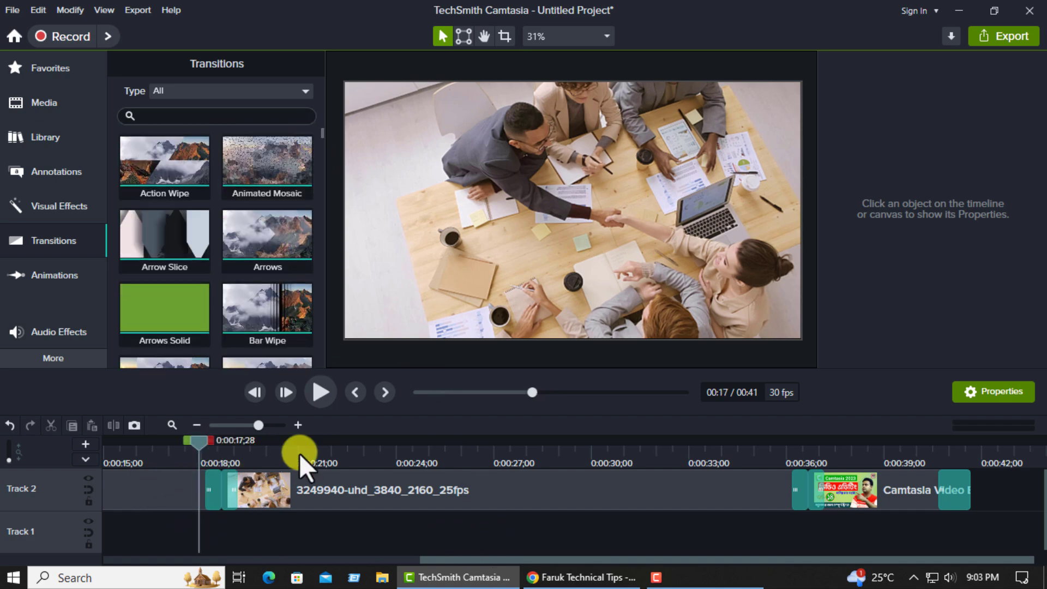
pyautogui.click(754, 448)
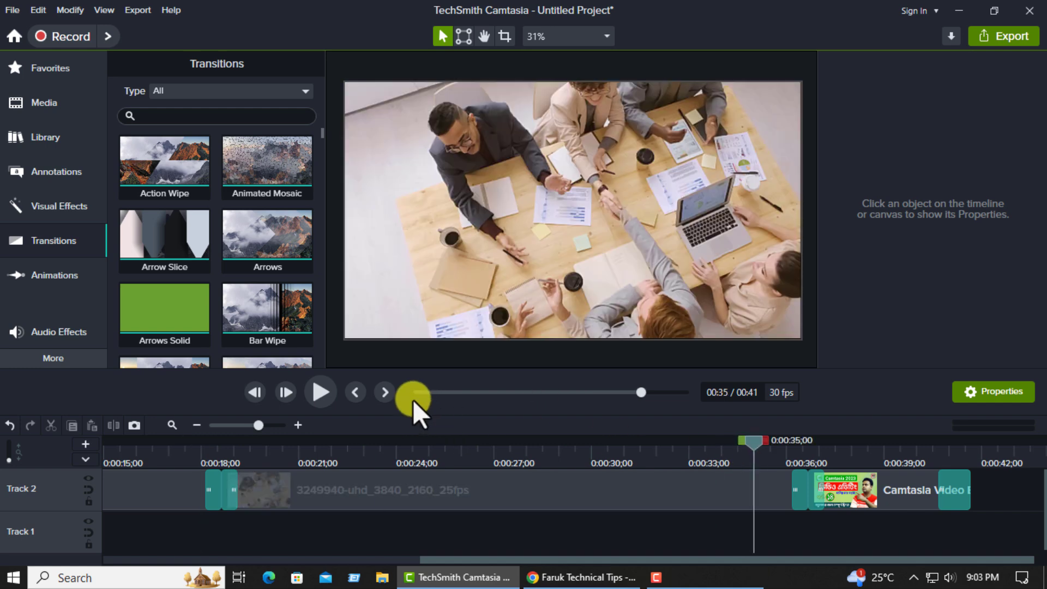
pyautogui.click(316, 391)
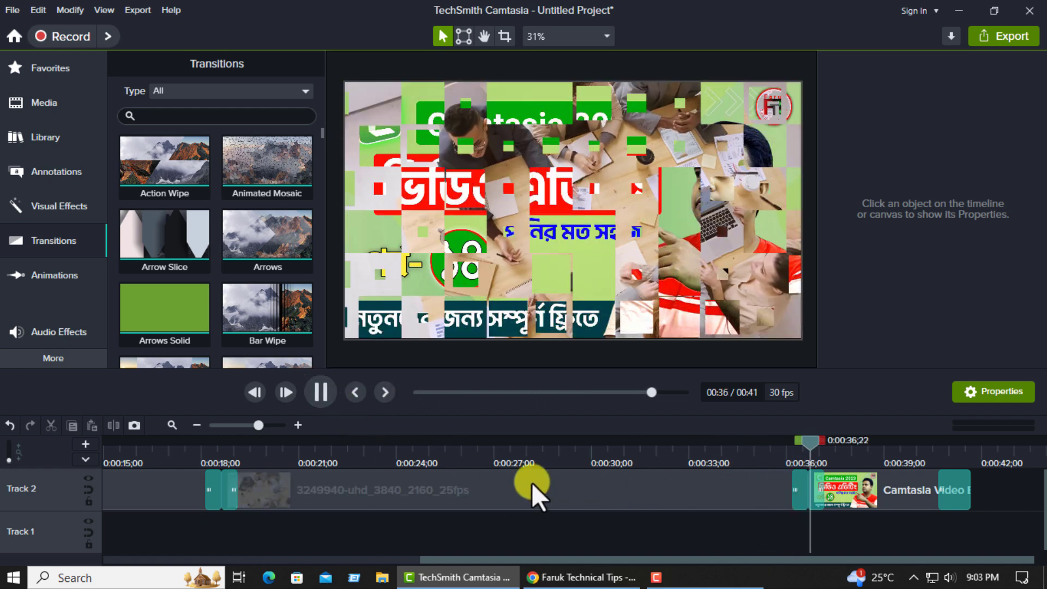
pyautogui.click(813, 494)
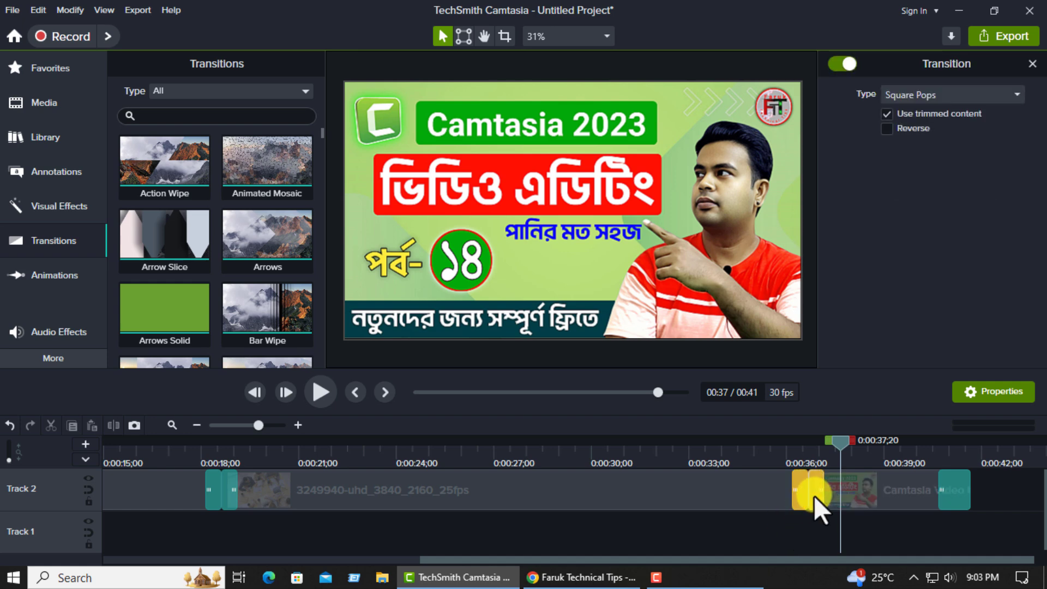
pyautogui.press('Delete')
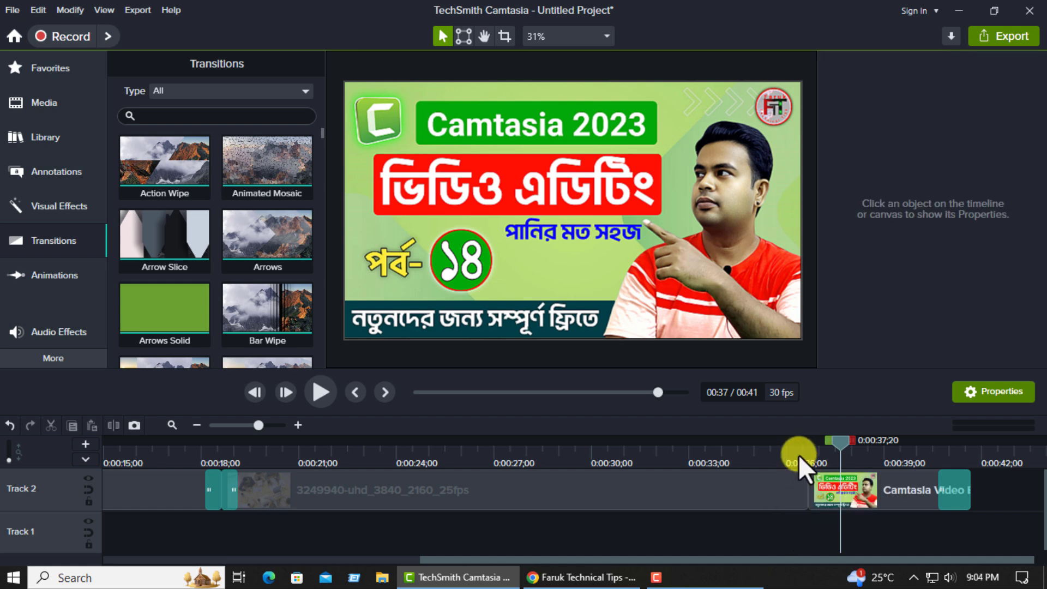
pyautogui.click(789, 448)
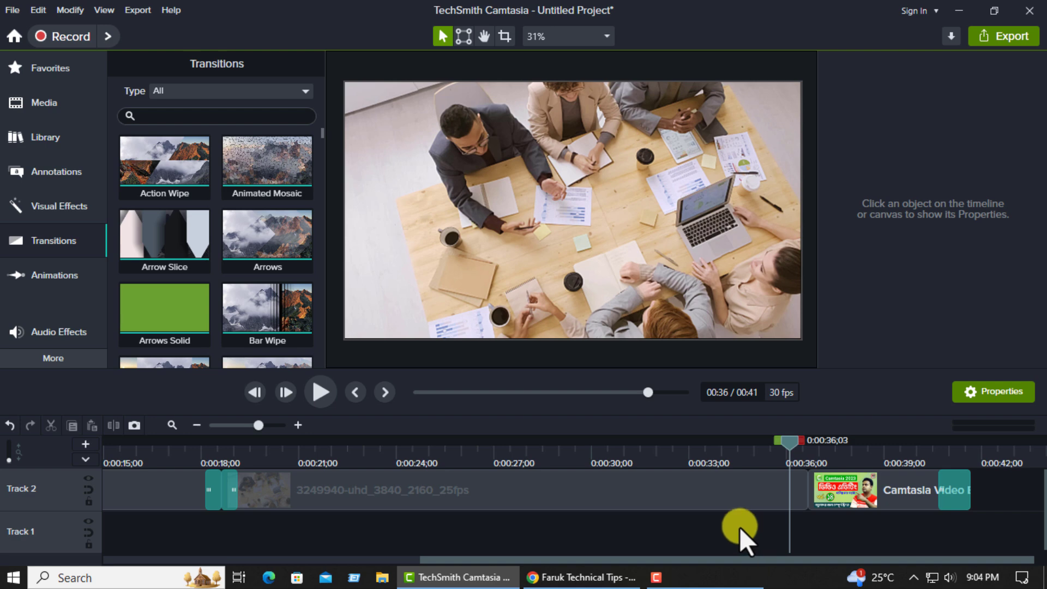
# Import the mixkit-air-zoom-vacuum-2608 audio file from the Music folder into the media bin
pyautogui.click(47, 103)
pyautogui.click(116, 359)
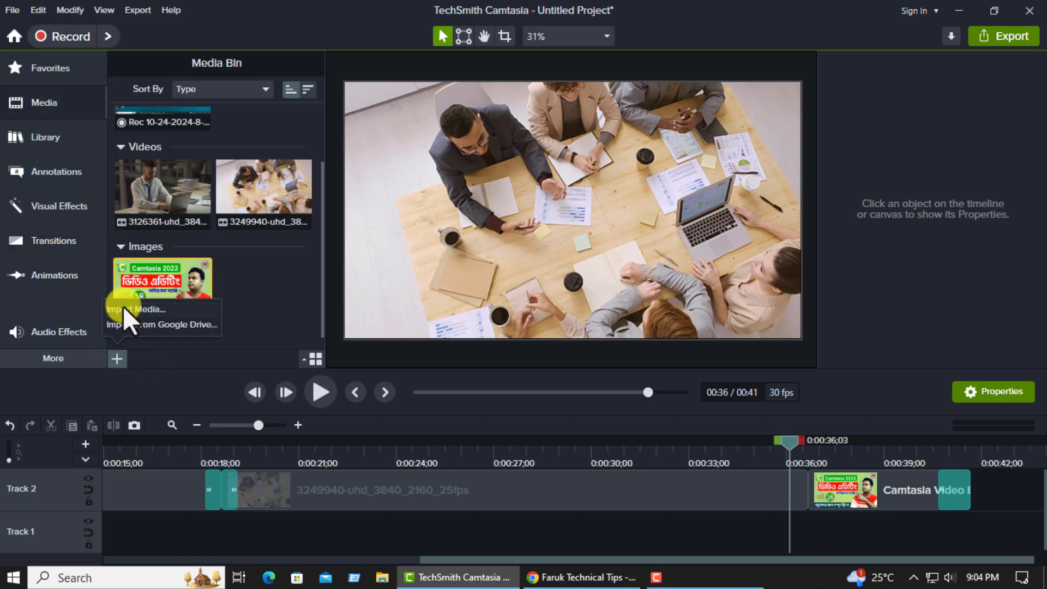
pyautogui.click(122, 306)
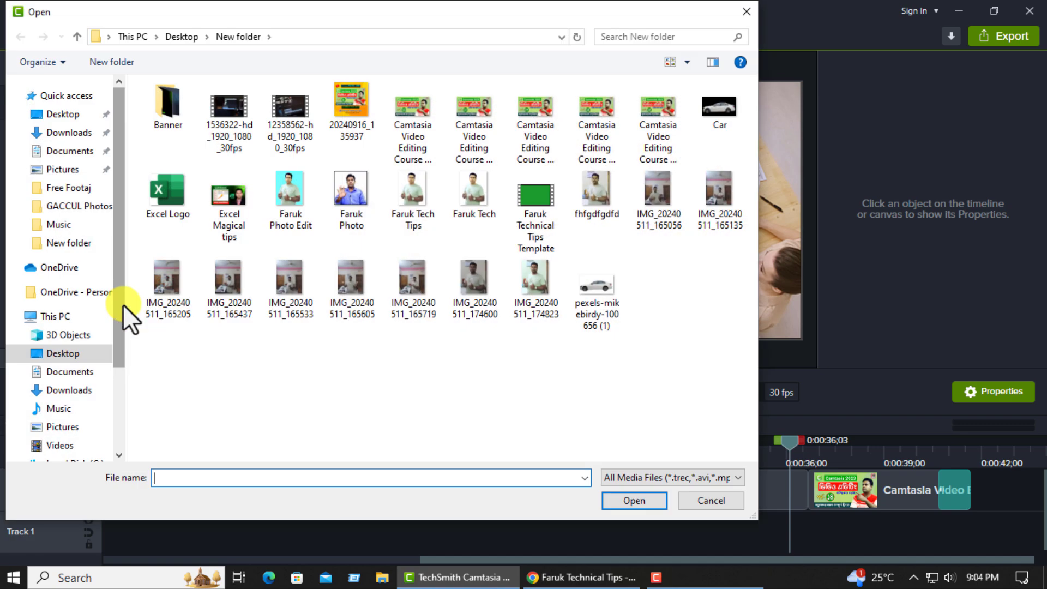
pyautogui.click(58, 224)
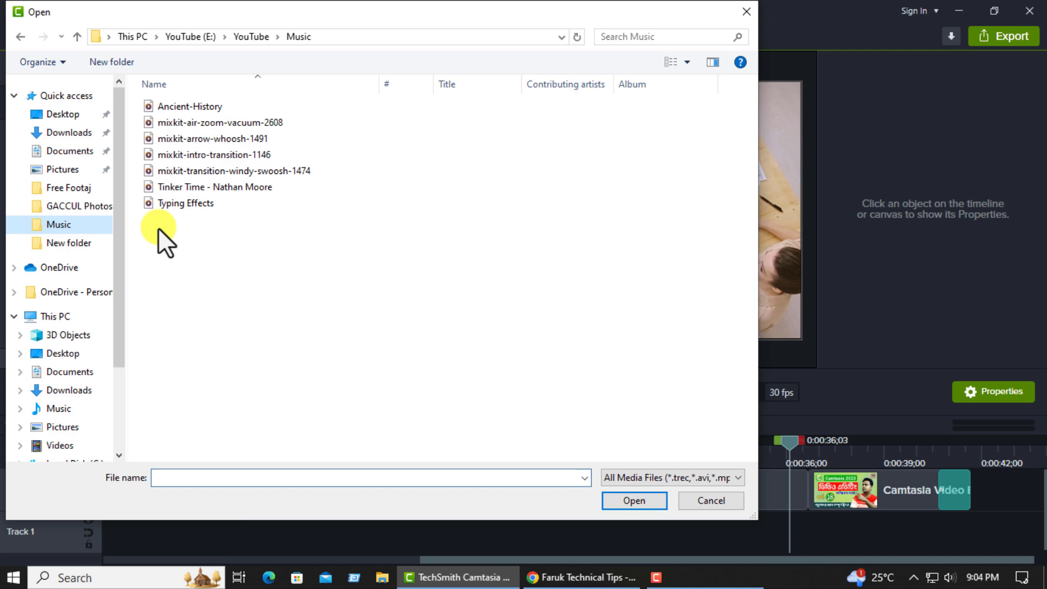
pyautogui.click(185, 123)
pyautogui.click(634, 500)
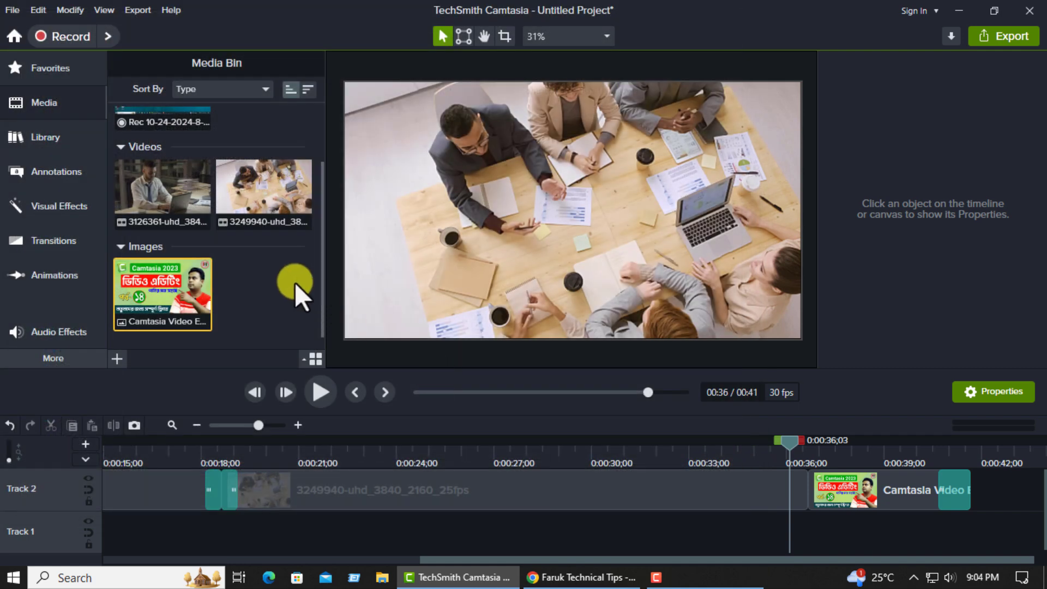
pyautogui.scroll(-3, 244, 324)
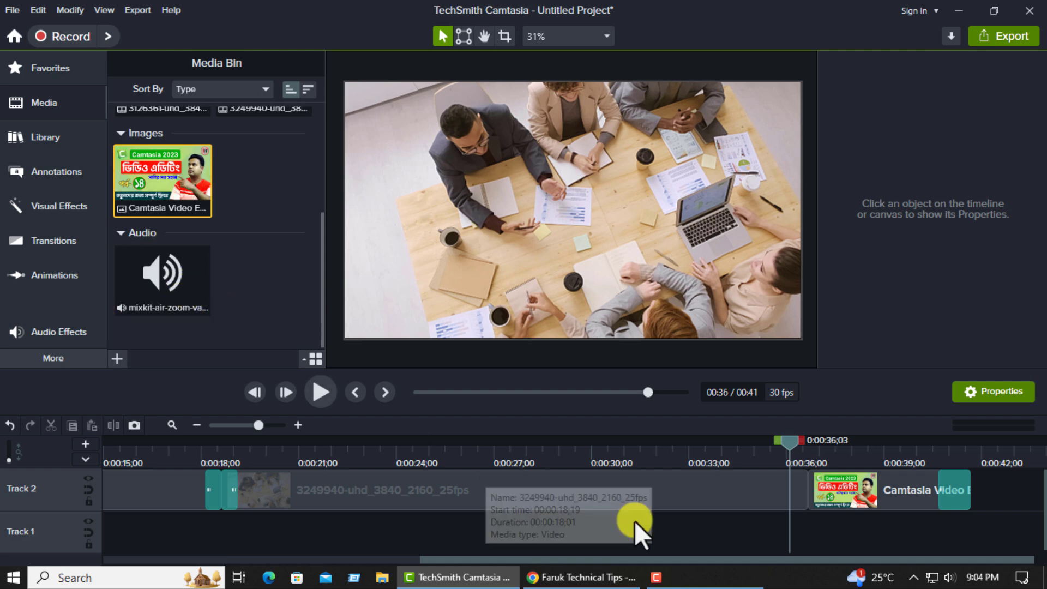
# Play across the cut before the image, and place the mixkit-air-zoom-vacuum-2608 audio above that cut on Track 3
pyautogui.click(308, 391)
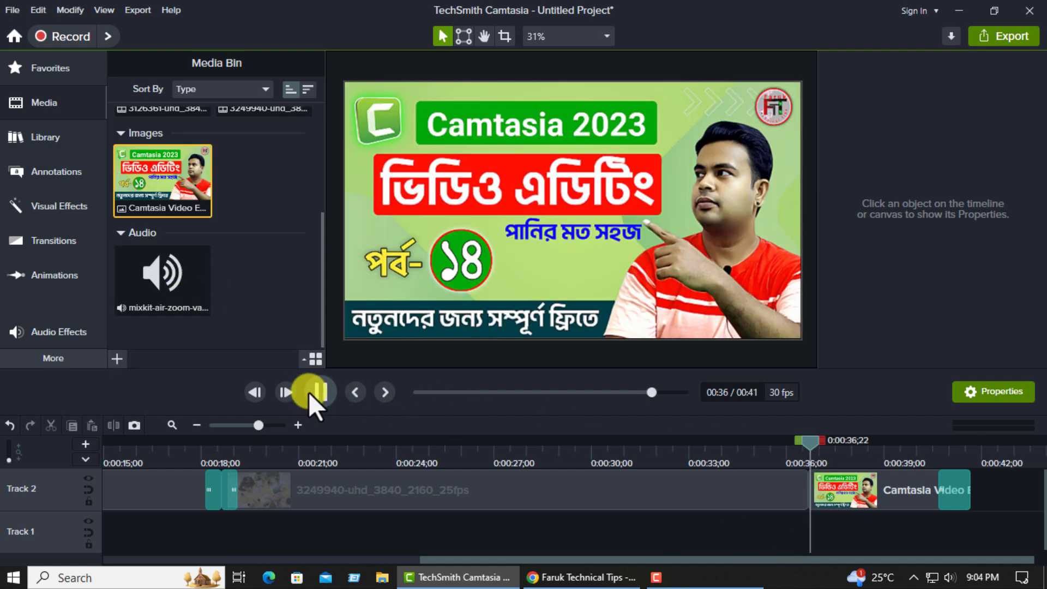
pyautogui.click(309, 391)
pyautogui.click(149, 271)
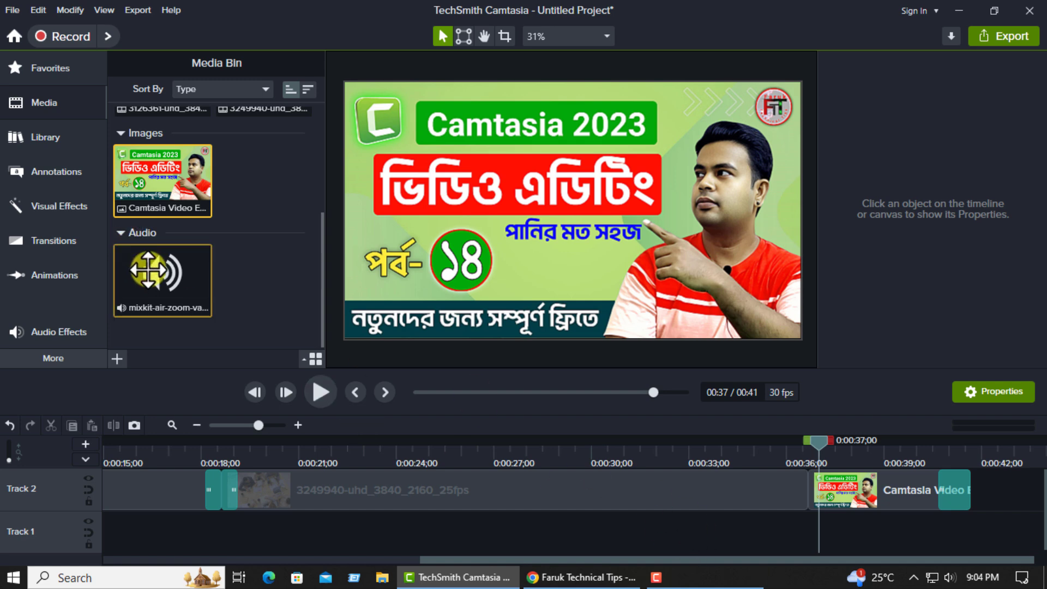
pyautogui.moveTo(148, 271); pyautogui.dragTo(827, 503)
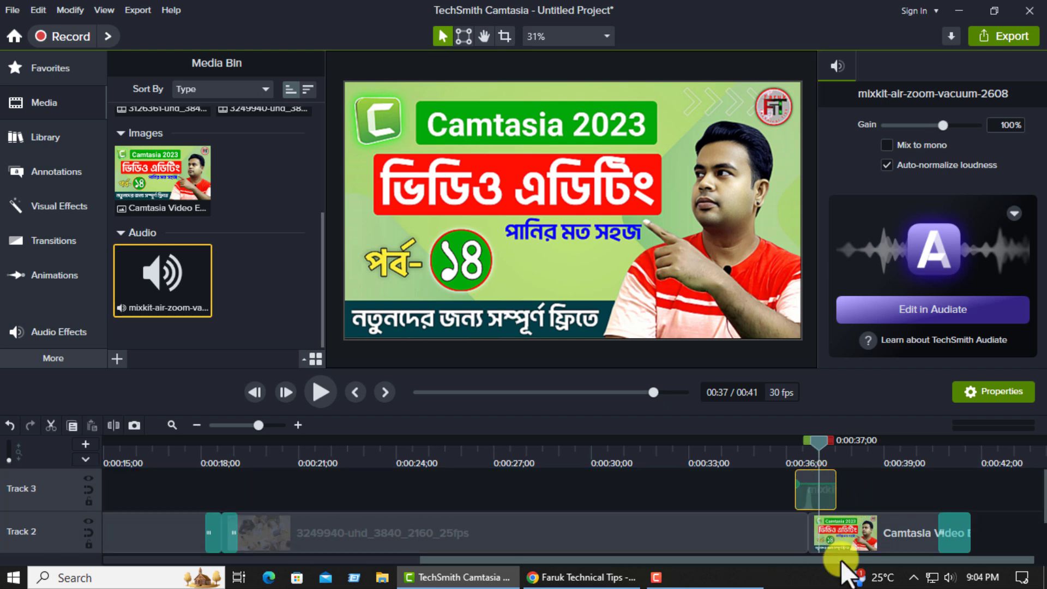
# Play back the sound effect across the cut before the image and delete it from the timeline
pyautogui.click(778, 463)
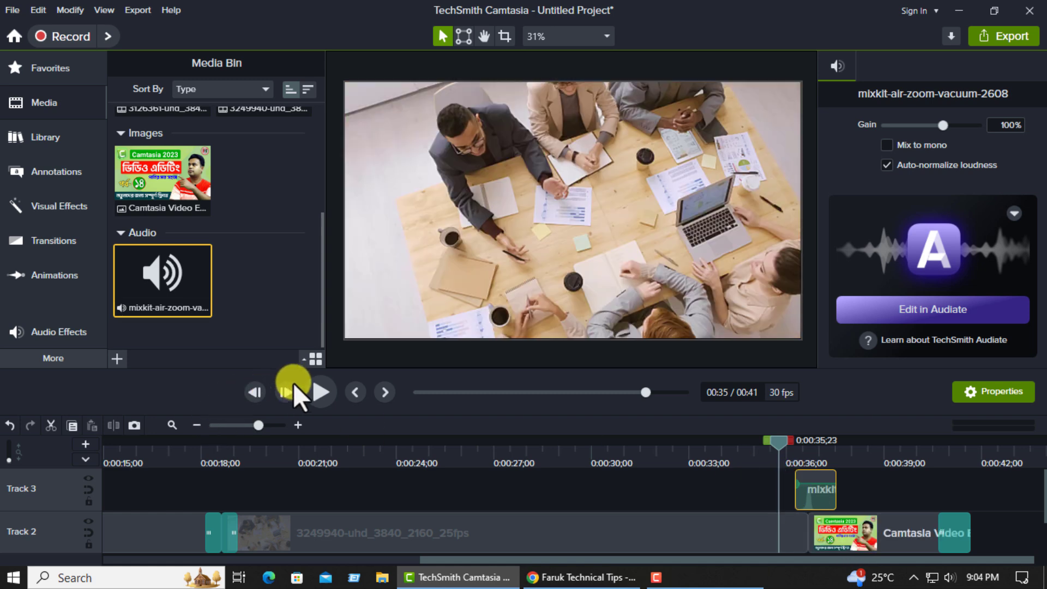
pyautogui.click(322, 391)
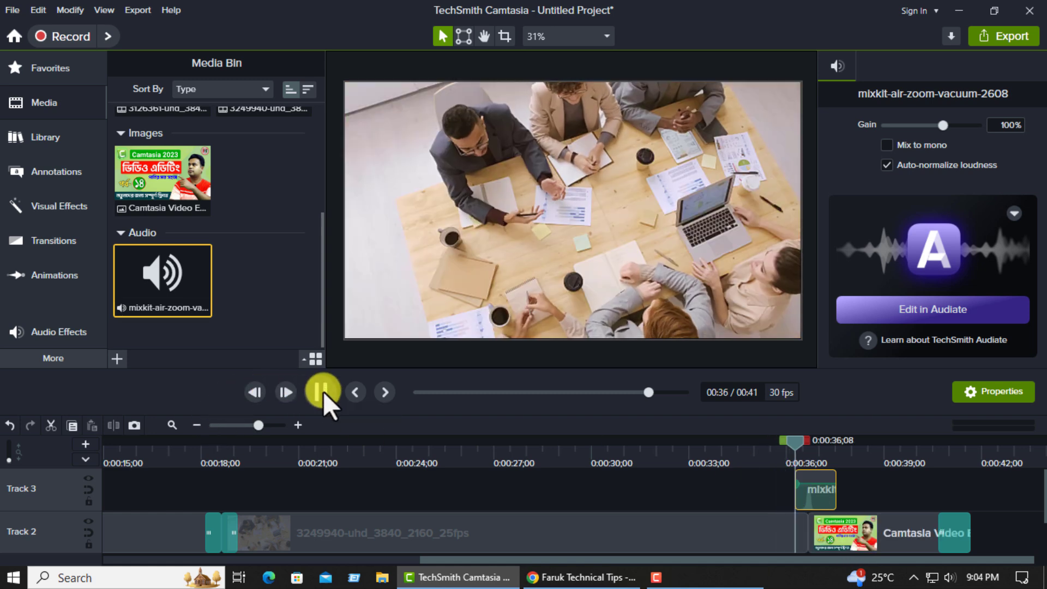
pyautogui.click(323, 391)
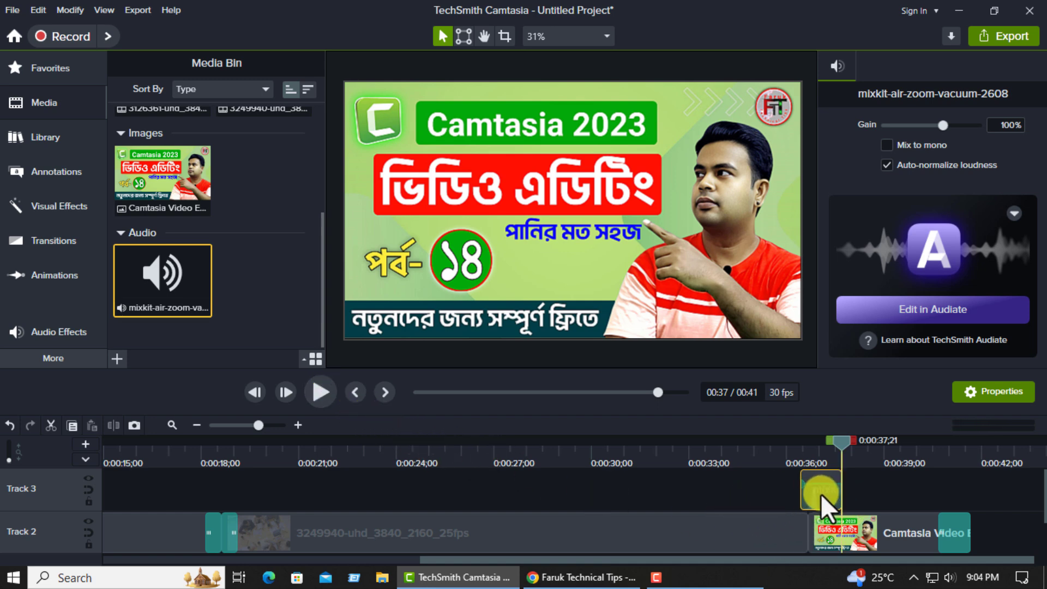
pyautogui.press('Delete')
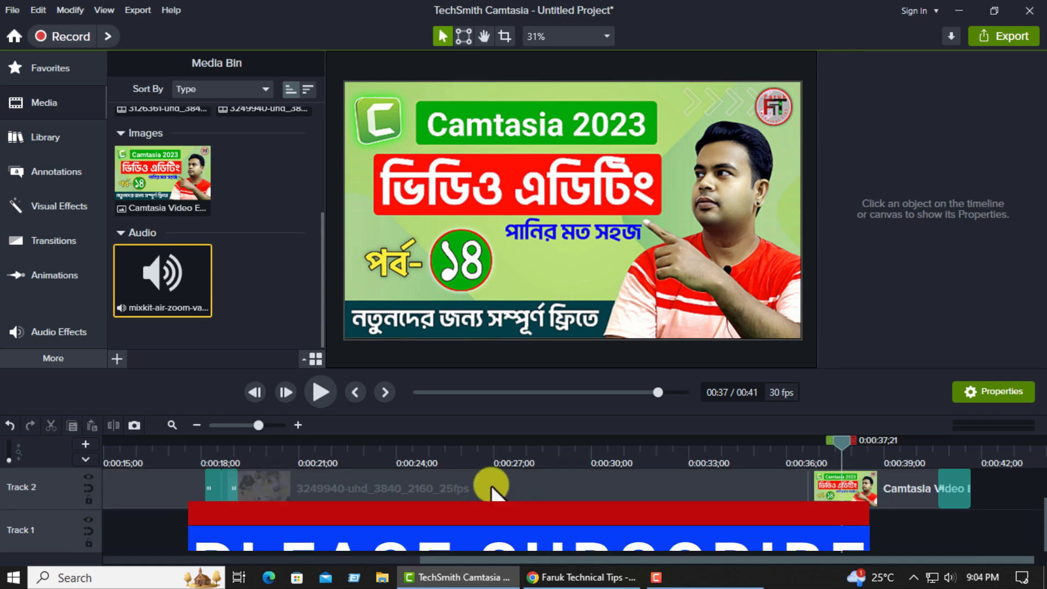
# Add a Zoom-n-Pan animation to the first video clip at 0:00:16;01, zooming to 155% on the laptop area
pyautogui.click(52, 280)
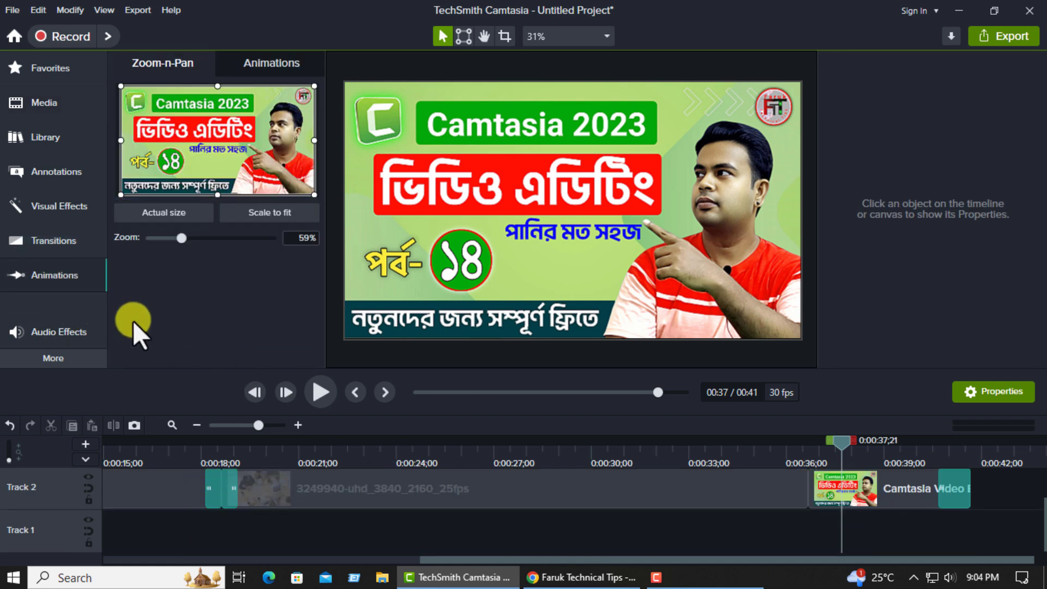
pyautogui.click(354, 457)
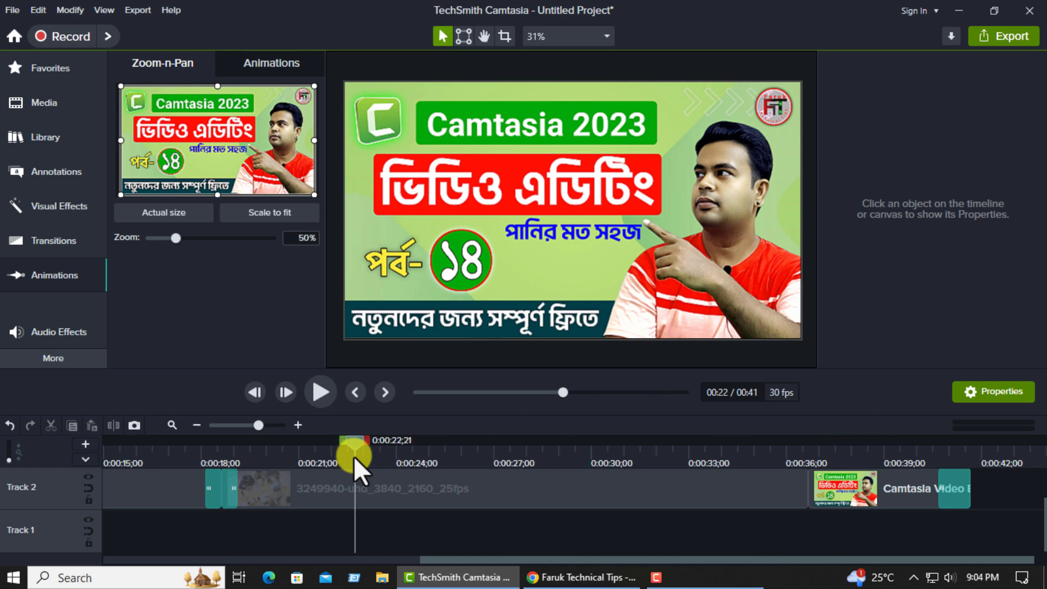
pyautogui.click(136, 458)
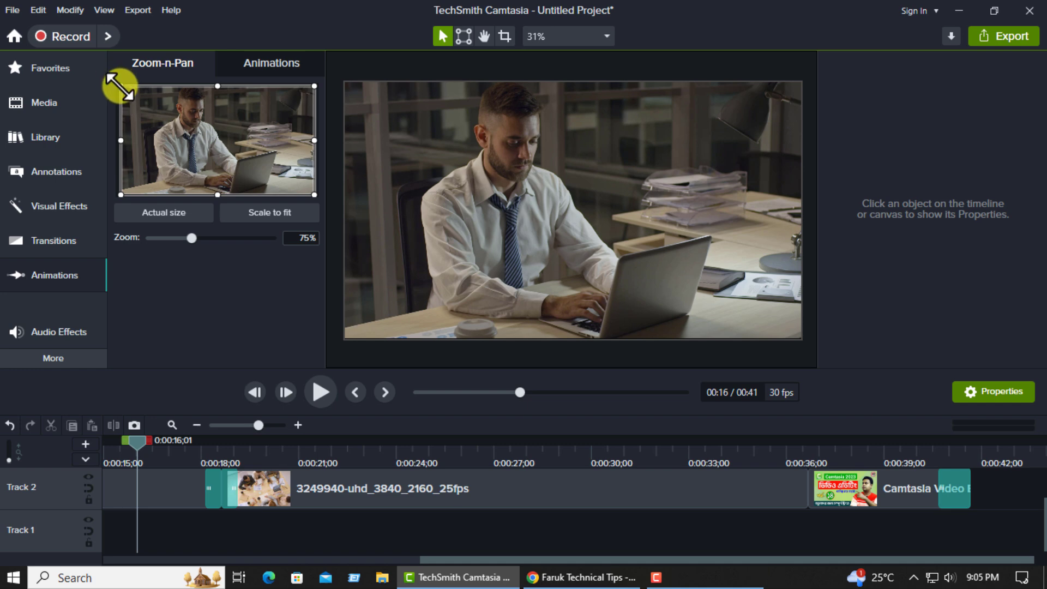
pyautogui.moveTo(119, 85); pyautogui.dragTo(220, 155)
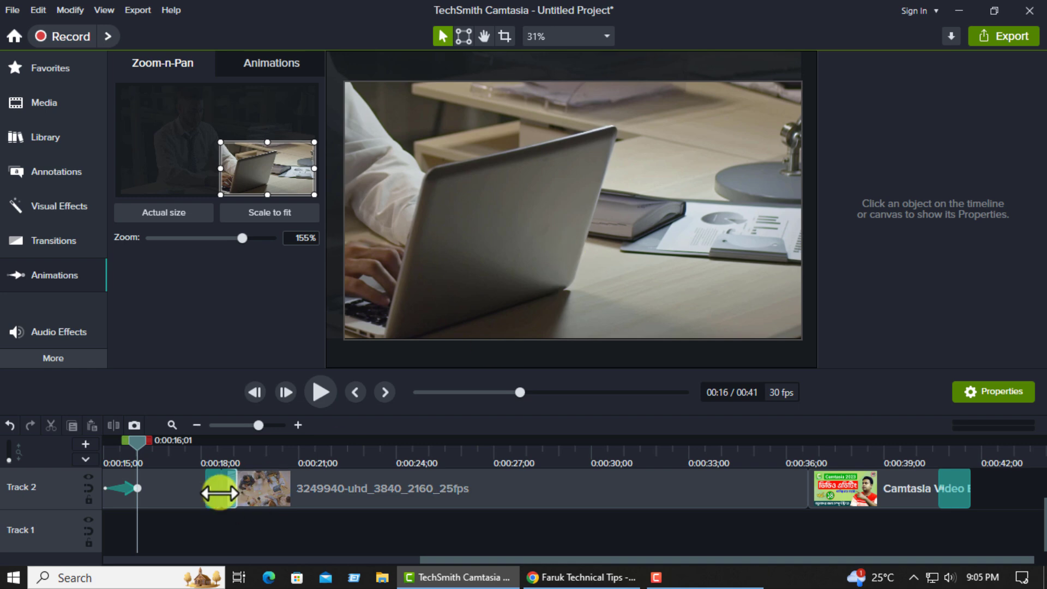
# Lengthen the first clip's zoom animation so it ends at 0:00:17;22, and play it back
pyautogui.click(126, 485)
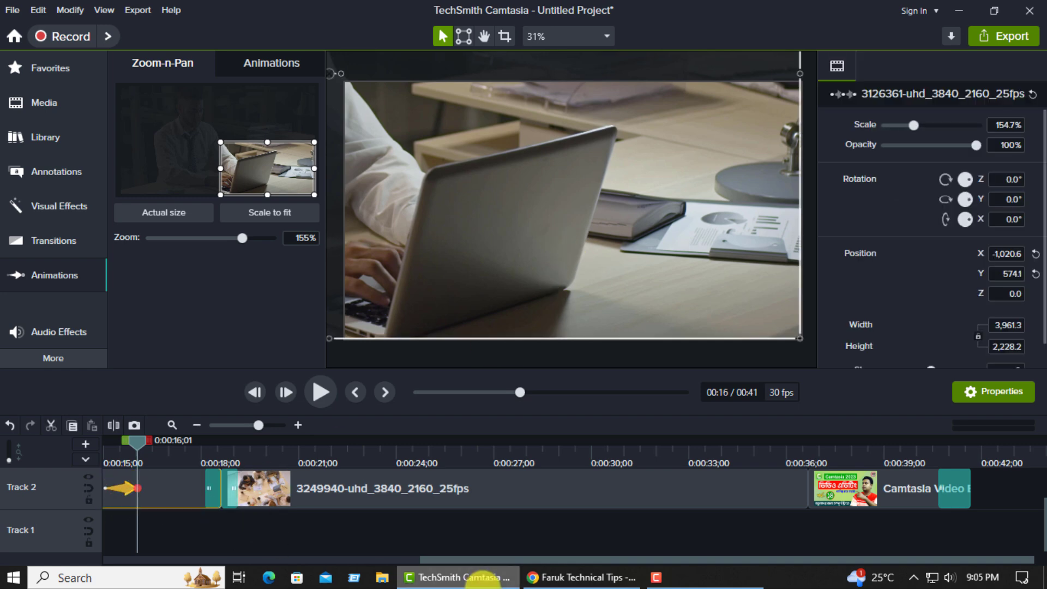
pyautogui.moveTo(453, 560); pyautogui.dragTo(336, 552)
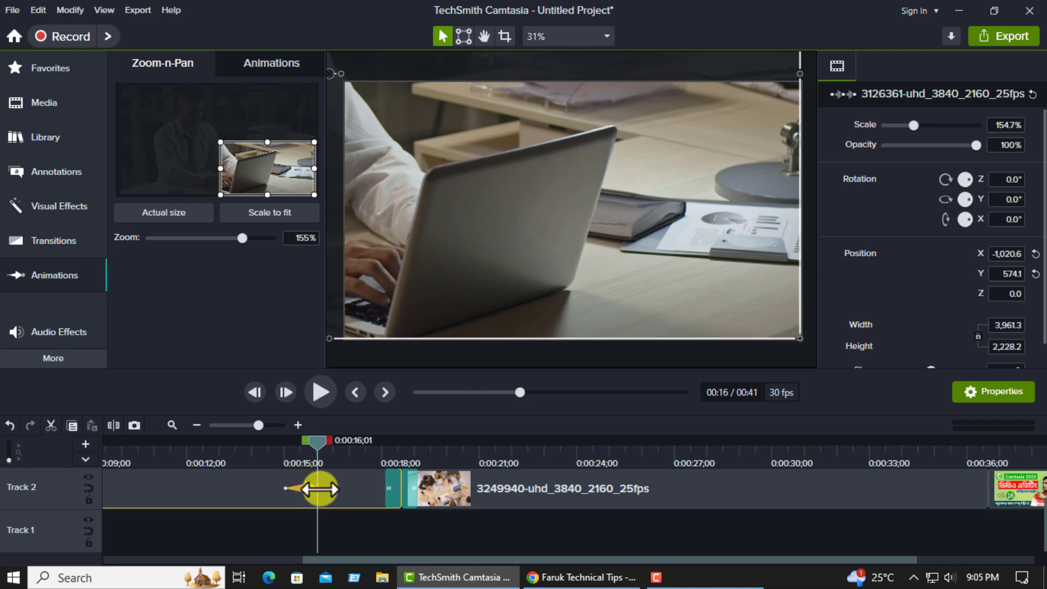
pyautogui.moveTo(321, 490); pyautogui.dragTo(373, 489)
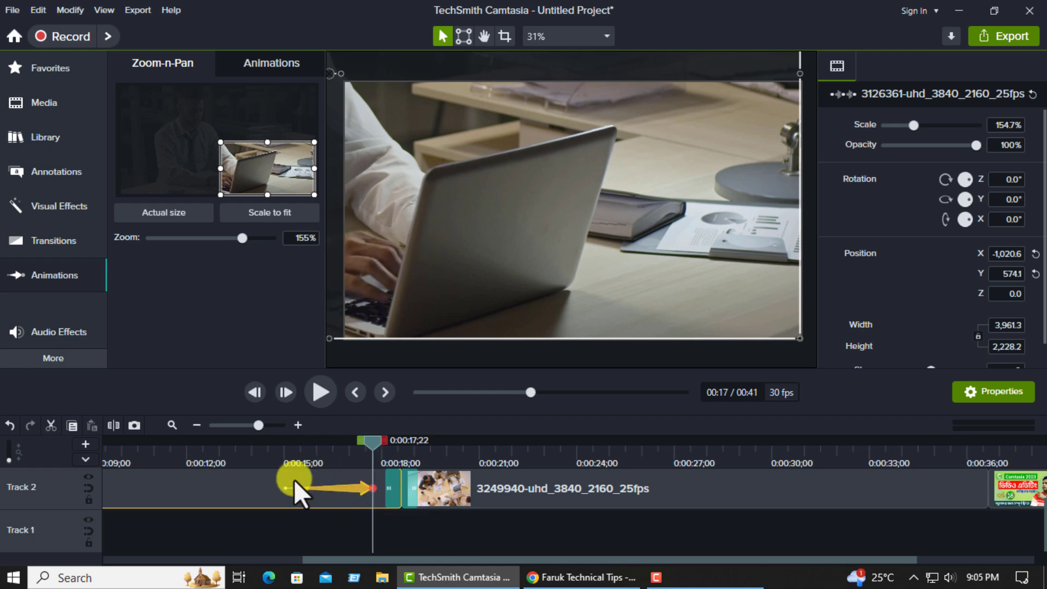
pyautogui.click(280, 457)
pyautogui.click(321, 392)
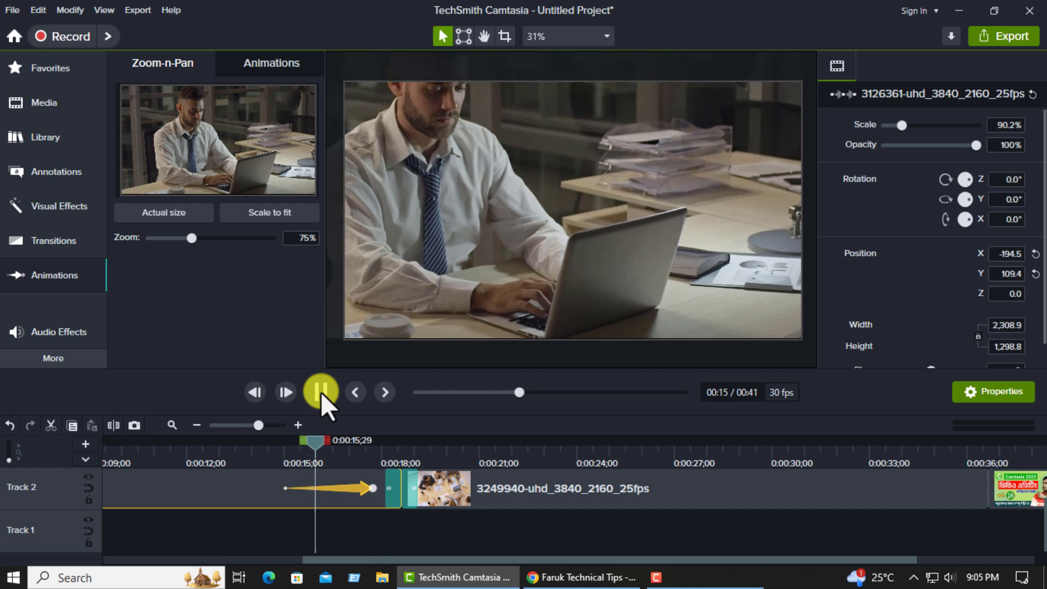
# Shorten the first clip's zoom animation by bringing its end close to its start, and replay it from 0:00:14;29
pyautogui.click(370, 490)
pyautogui.moveTo(368, 490); pyautogui.dragTo(289, 489)
pyautogui.click(282, 457)
pyautogui.click(321, 391)
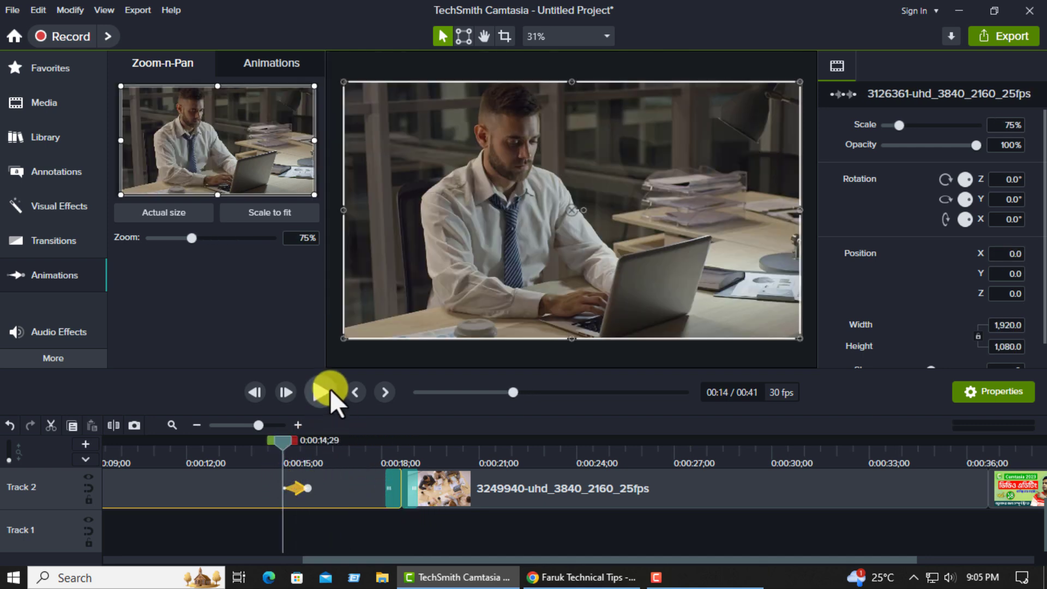
# Play back the shortened zoom on the first video clip and delete its zoom animation from the timeline
pyautogui.click(326, 390)
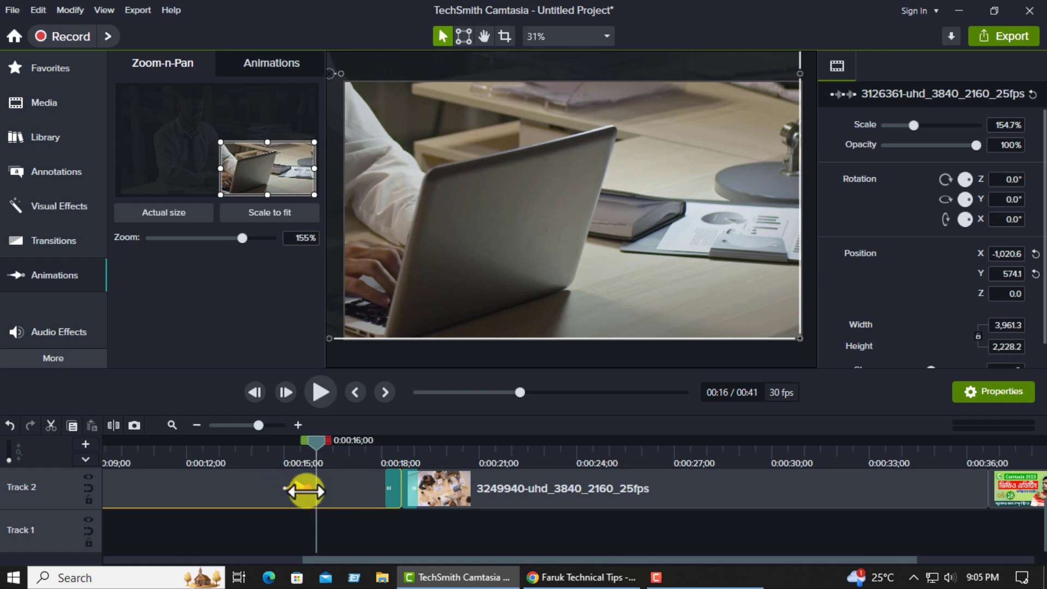
pyautogui.press('Delete')
pyautogui.click(241, 480)
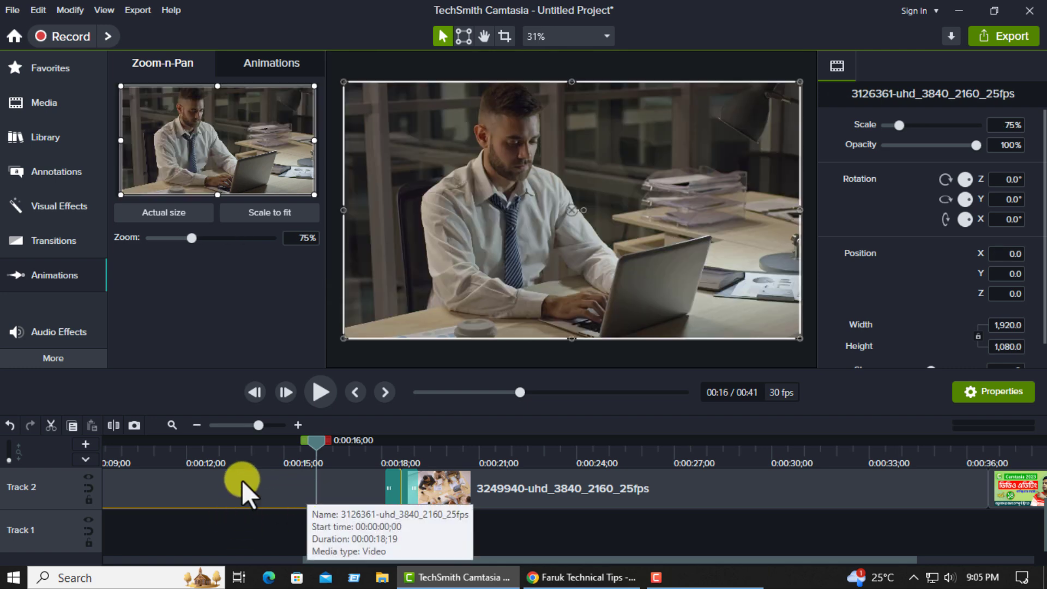
pyautogui.click(286, 393)
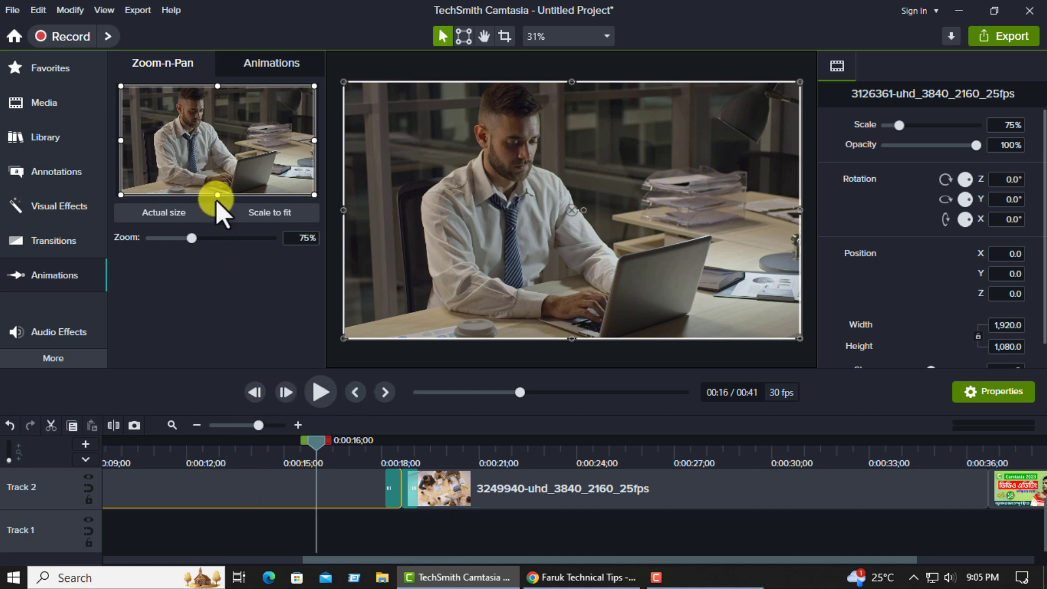
# Add a new Zoom-n-Pan animation to the first clip at 0:00:16;00, try an 84% zoom frame, and scale the view to fit
pyautogui.moveTo(216, 194)
pyautogui.mouseDown()
pyautogui.moveTo(216, 139)
pyautogui.moveTo(217, 194)
pyautogui.mouseUp()
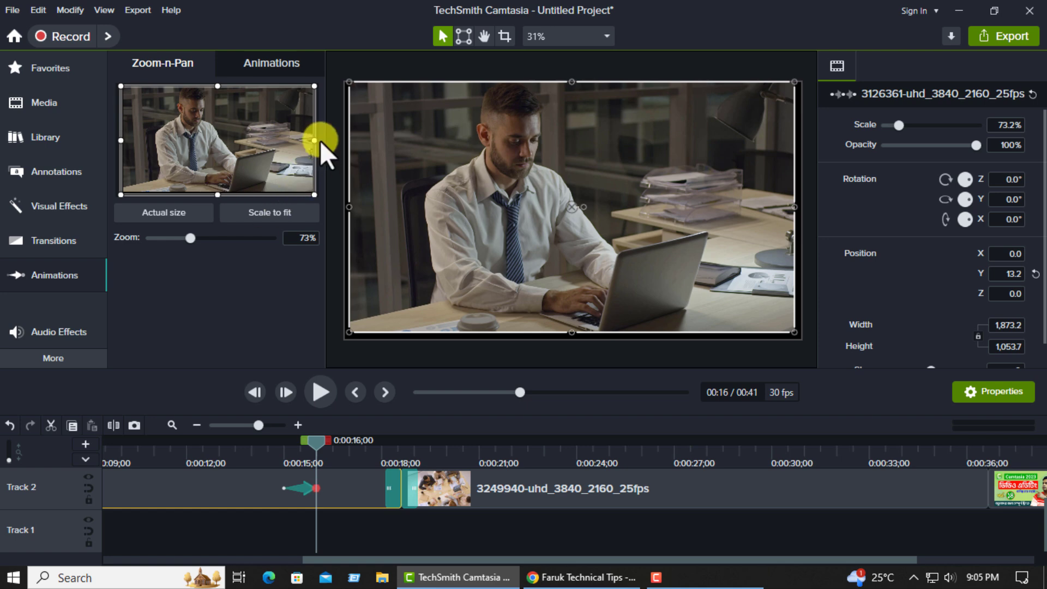
pyautogui.moveTo(320, 140)
pyautogui.mouseDown()
pyautogui.moveTo(205, 140)
pyautogui.moveTo(301, 142)
pyautogui.mouseUp()
pyautogui.moveTo(121, 141)
pyautogui.mouseDown()
pyautogui.moveTo(216, 154)
pyautogui.moveTo(140, 152)
pyautogui.moveTo(127, 141)
pyautogui.mouseUp()
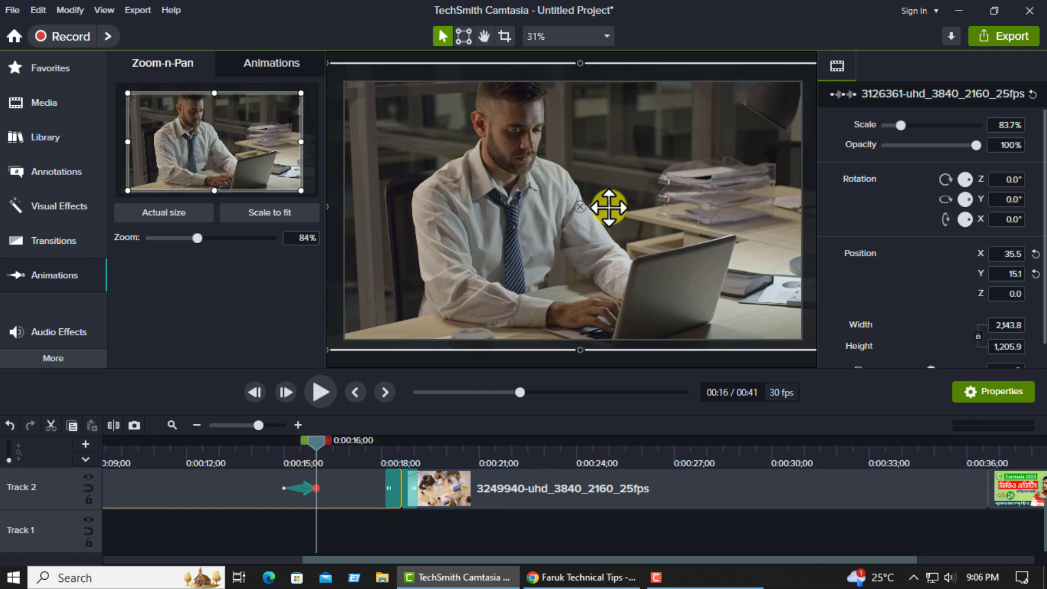
pyautogui.click(267, 211)
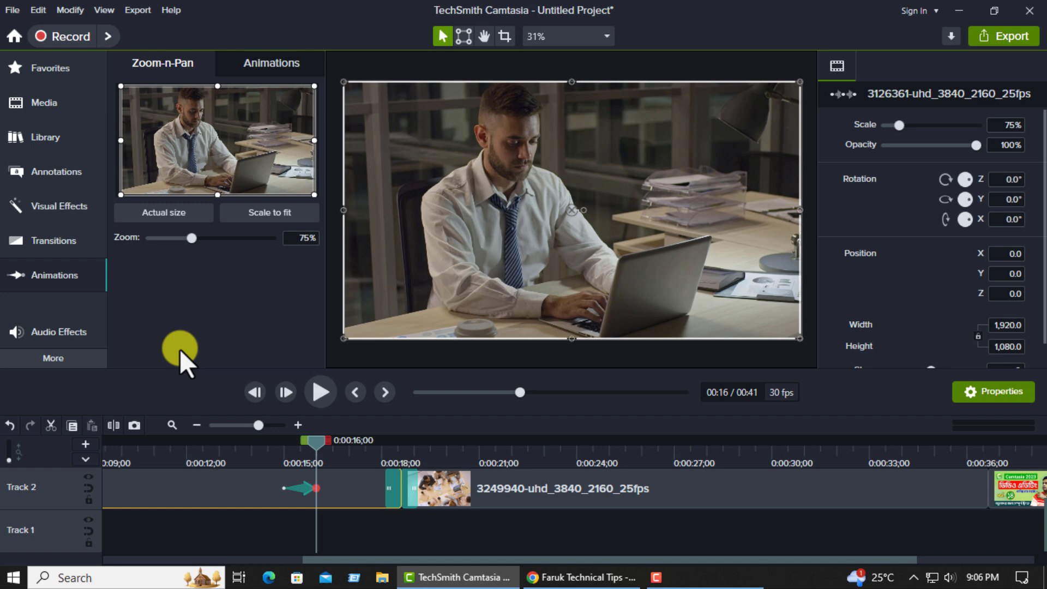
# Open the Behaviors presets and browse through the available text behaviors
pyautogui.click(41, 358)
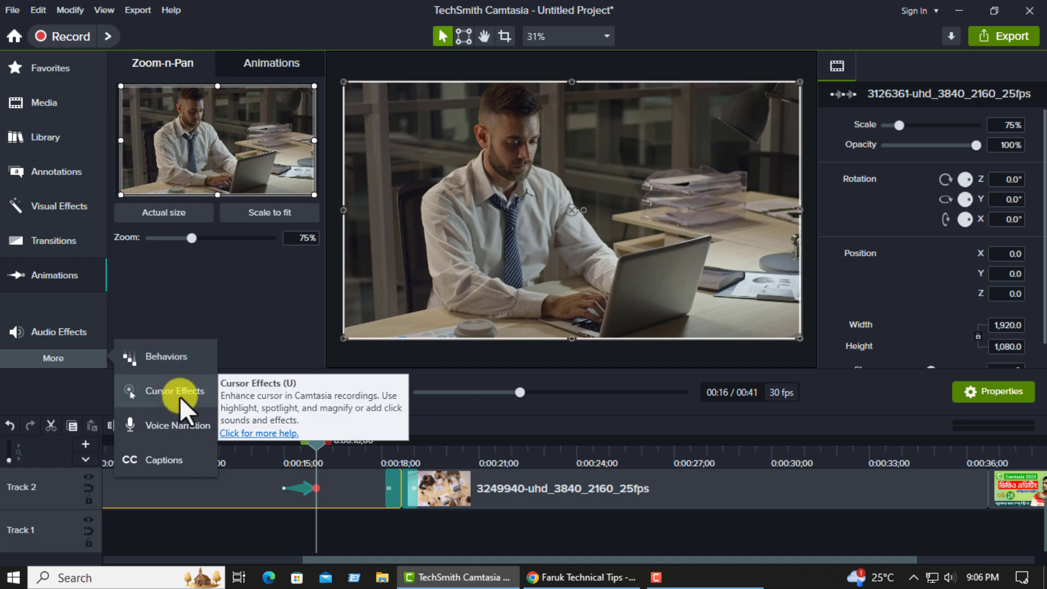
pyautogui.click(165, 357)
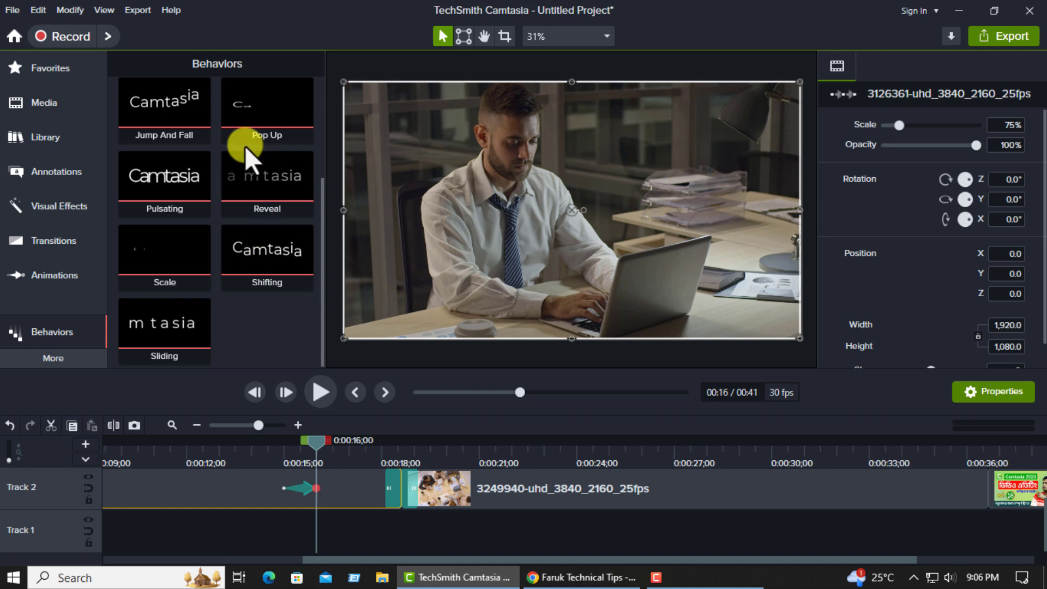
pyautogui.scroll(3, 232, 267)
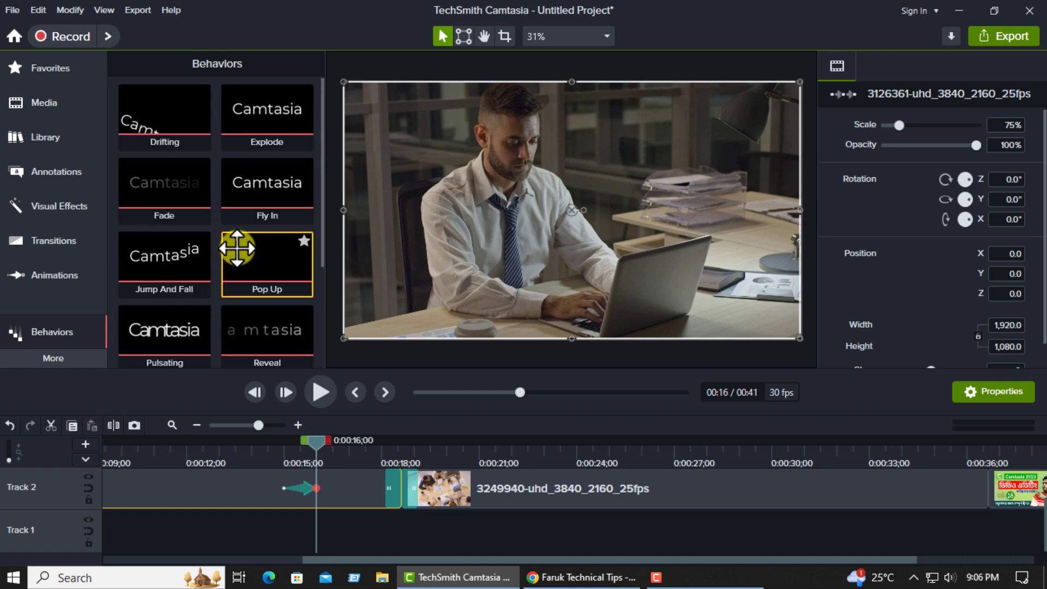
pyautogui.scroll(-3, 237, 248)
pyautogui.scroll(3, 238, 248)
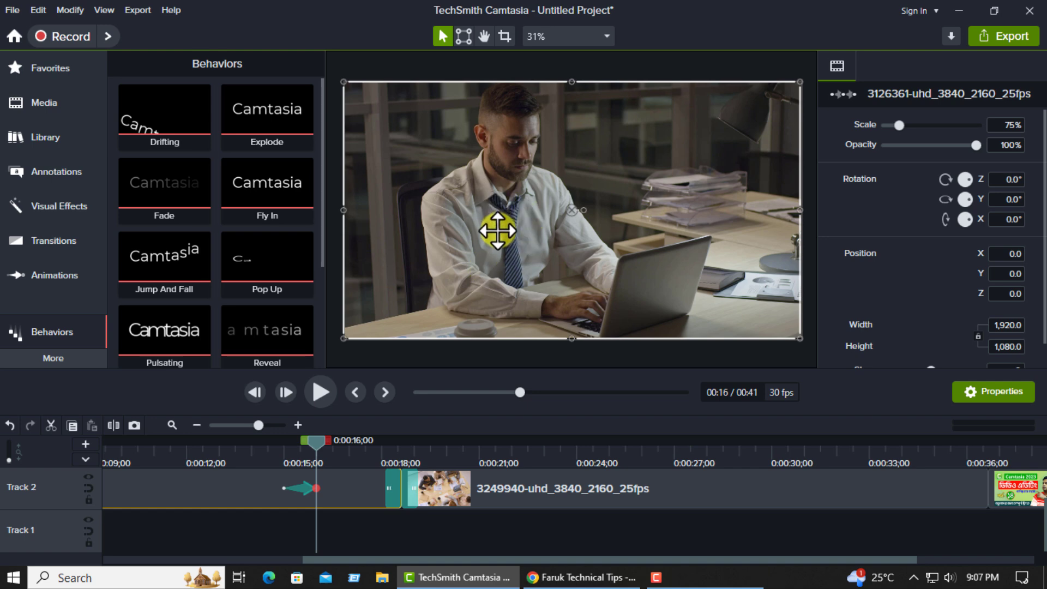
# Add the plain ABC text callout over the first clip at 0:00:16;00
pyautogui.click(55, 172)
pyautogui.click(129, 67)
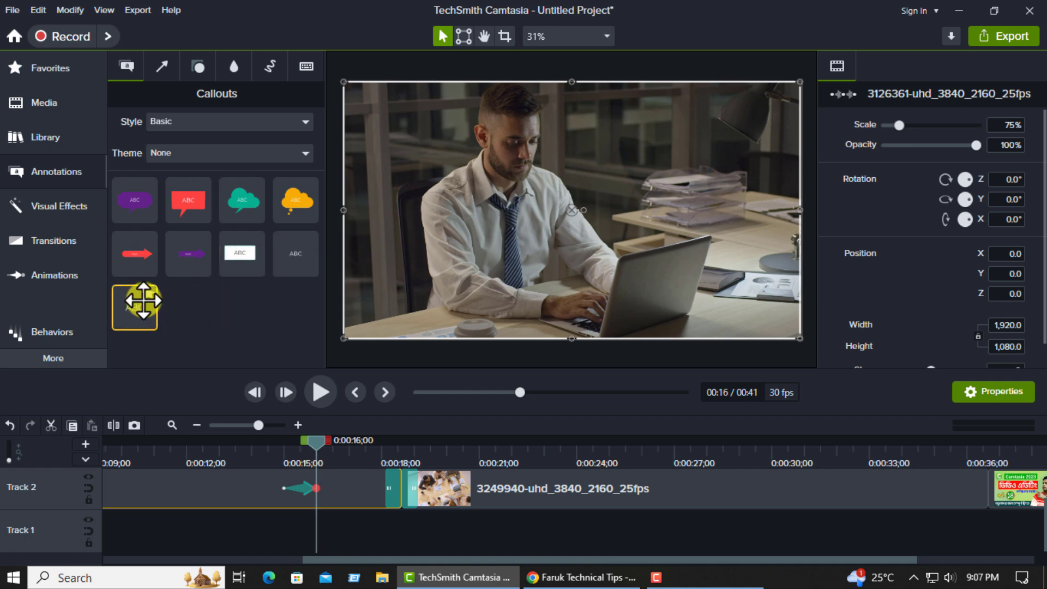
pyautogui.moveTo(143, 300); pyautogui.dragTo(524, 205)
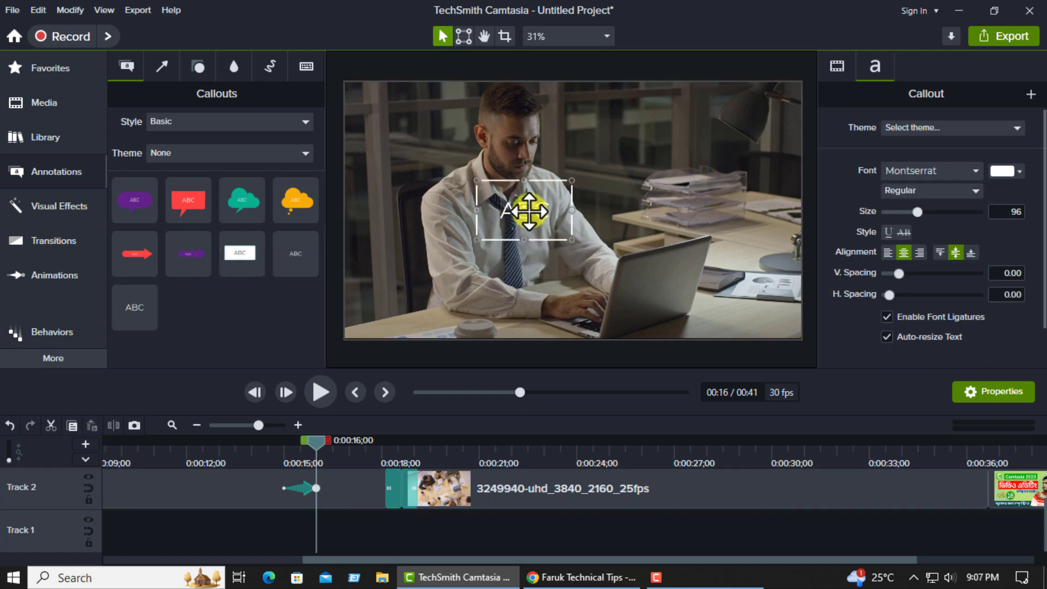
# Set the ABC text's size to 248 and its weight to Bold, and move it slightly lower on the canvas
pyautogui.moveTo(921, 212); pyautogui.dragTo(1033, 232)
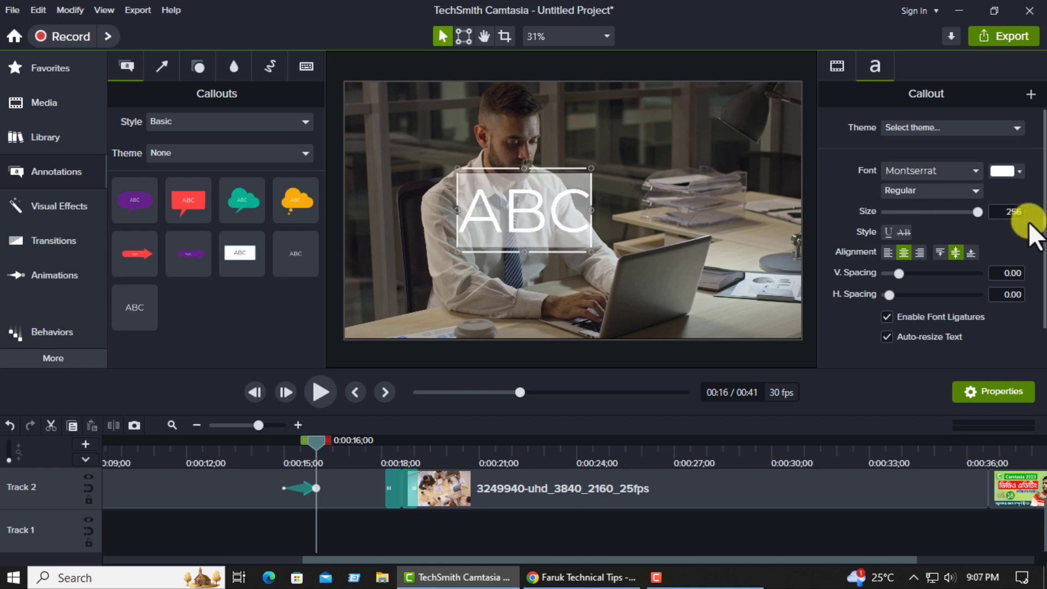
pyautogui.click(933, 191)
pyautogui.click(904, 243)
pyautogui.click(691, 250)
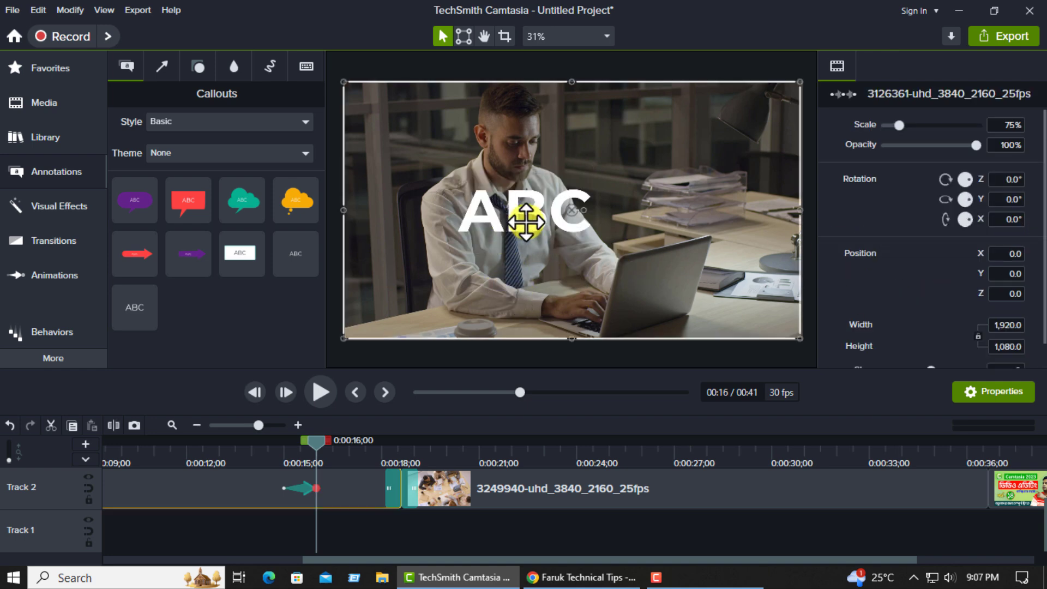
pyautogui.moveTo(526, 221); pyautogui.dragTo(528, 252)
pyautogui.click(654, 292)
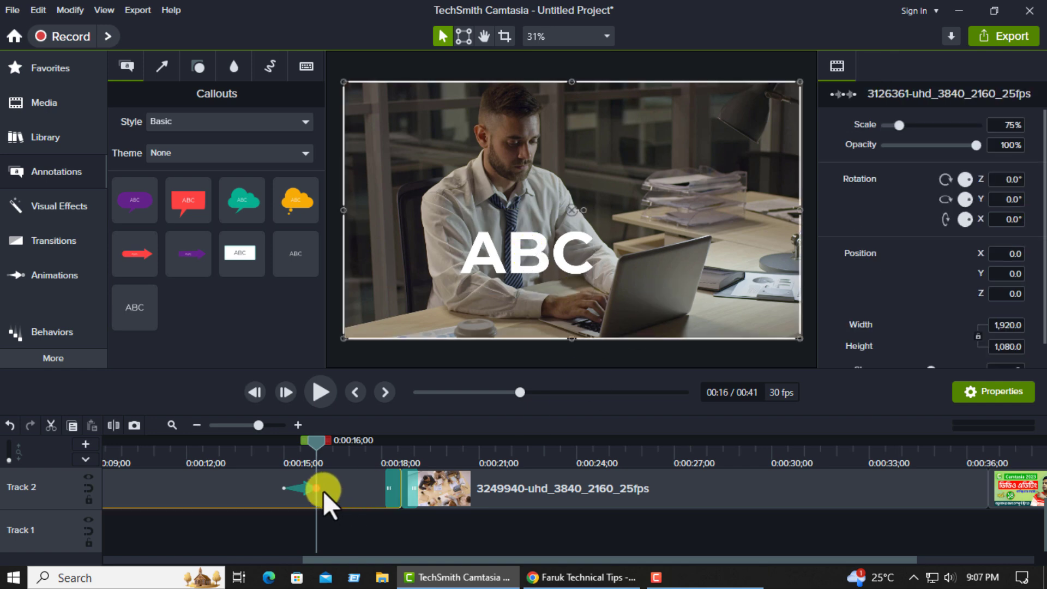
# Move the ABC text clip on Track 3 to start shortly after 0:00:12, and shift the first clip's zoom animation ahead of it
pyautogui.scroll(2, 322, 491)
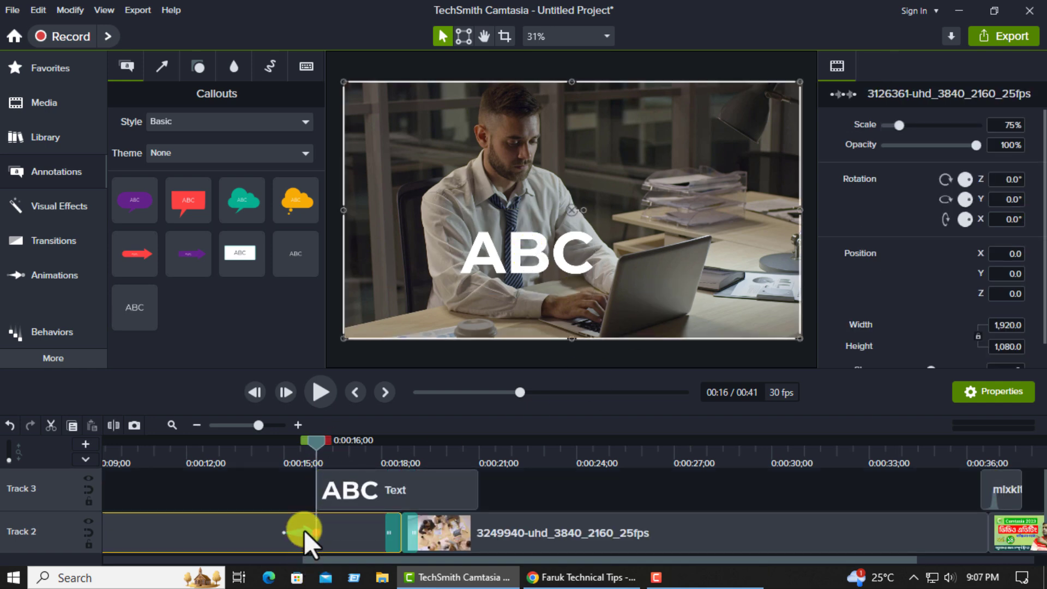
pyautogui.moveTo(303, 530); pyautogui.dragTo(226, 531)
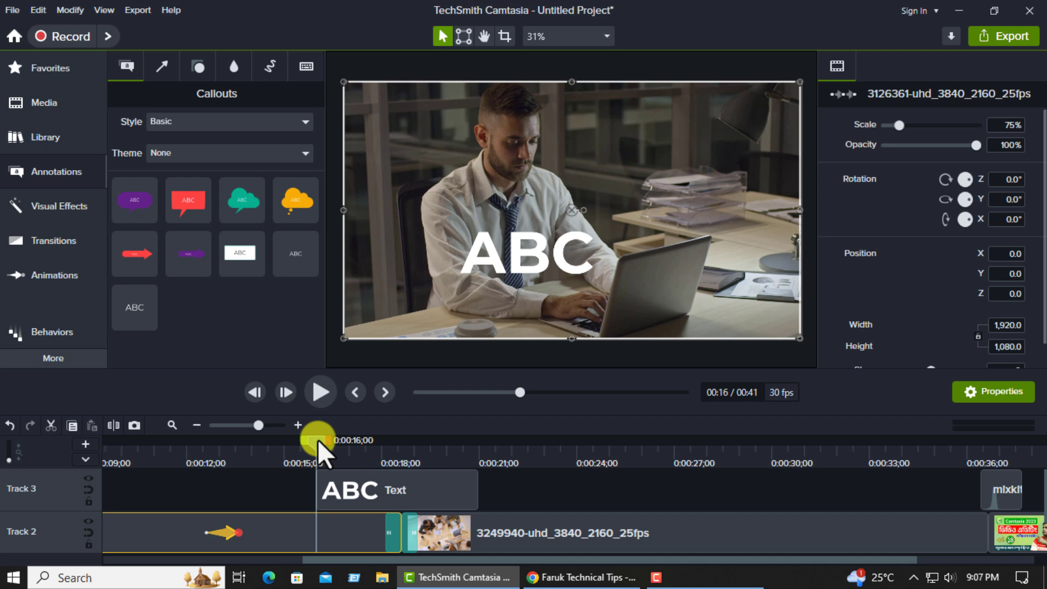
pyautogui.moveTo(317, 439); pyautogui.dragTo(304, 440)
pyautogui.moveTo(420, 495); pyautogui.dragTo(306, 485)
pyautogui.moveTo(231, 533); pyautogui.dragTo(168, 525)
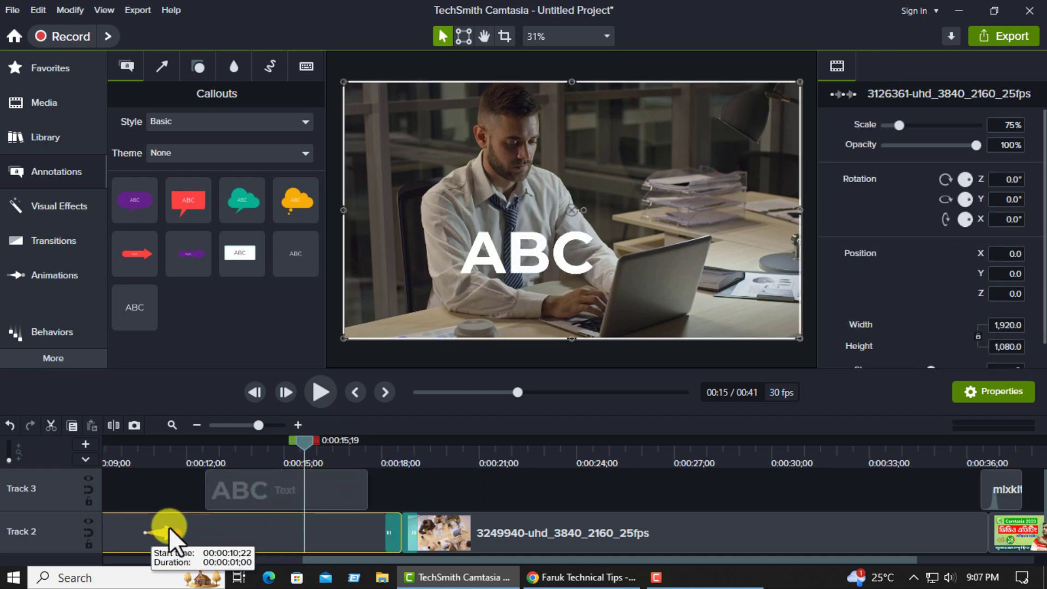
# Play back the ABC text section from before the text clip until just past its end
pyautogui.click(196, 445)
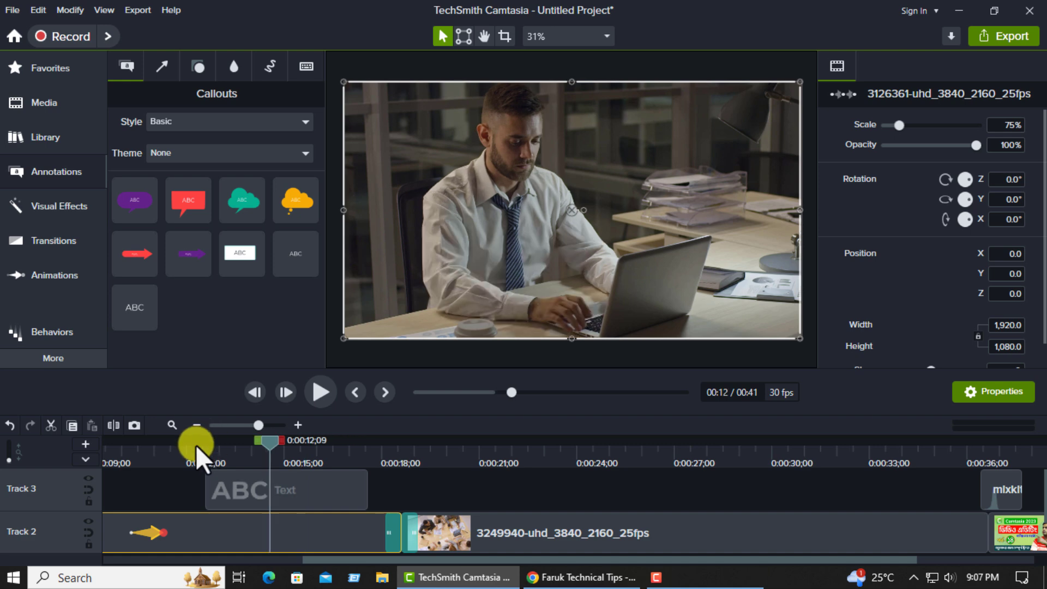
pyautogui.click(321, 392)
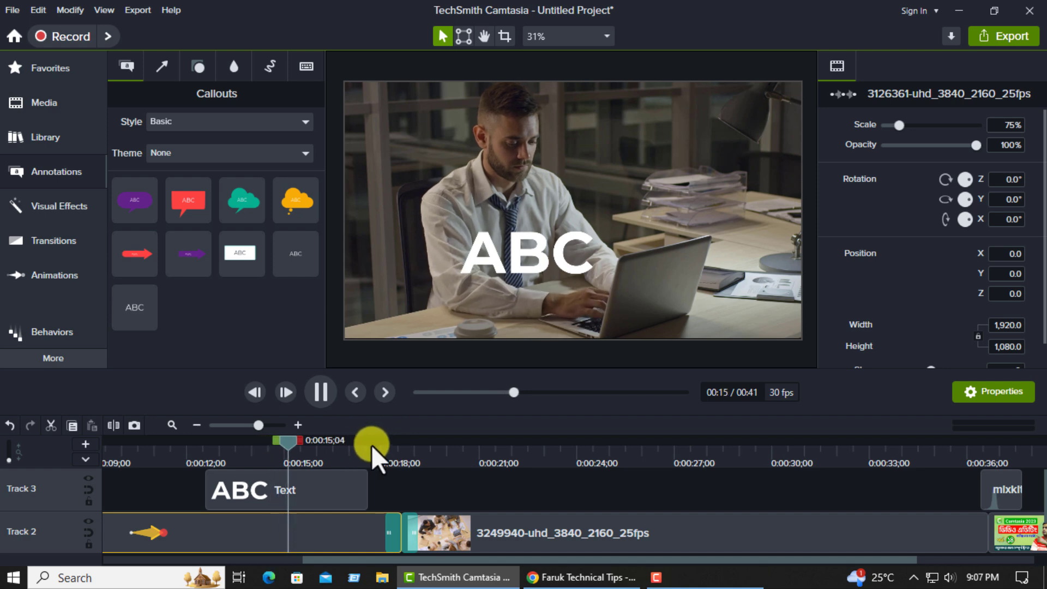
pyautogui.click(329, 390)
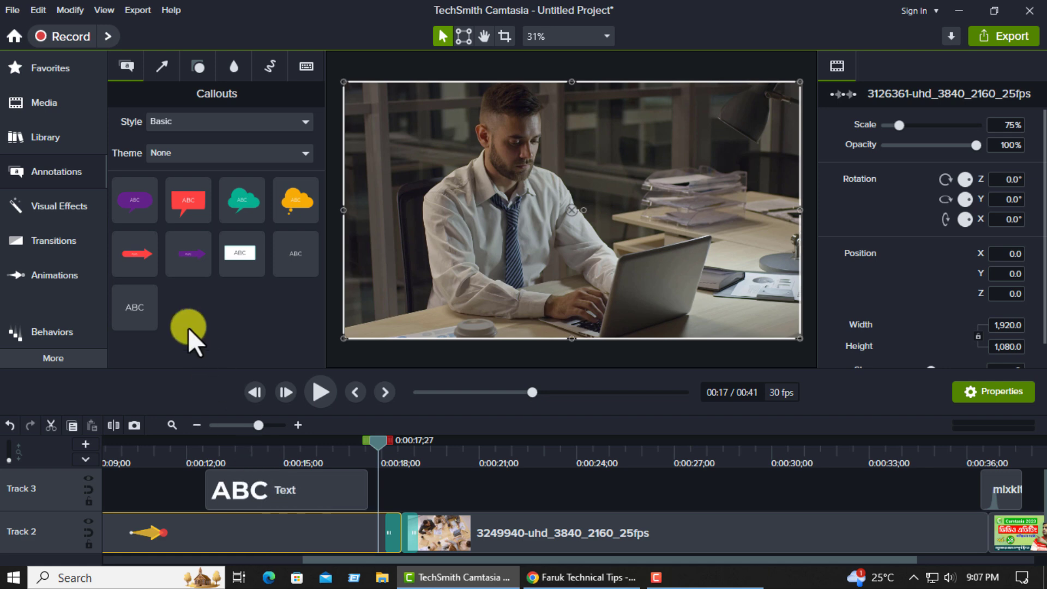
# Try the Drifting behavior on the ABC text clip, play it back from 0:00:12;05, and undo the behavior
pyautogui.click(57, 330)
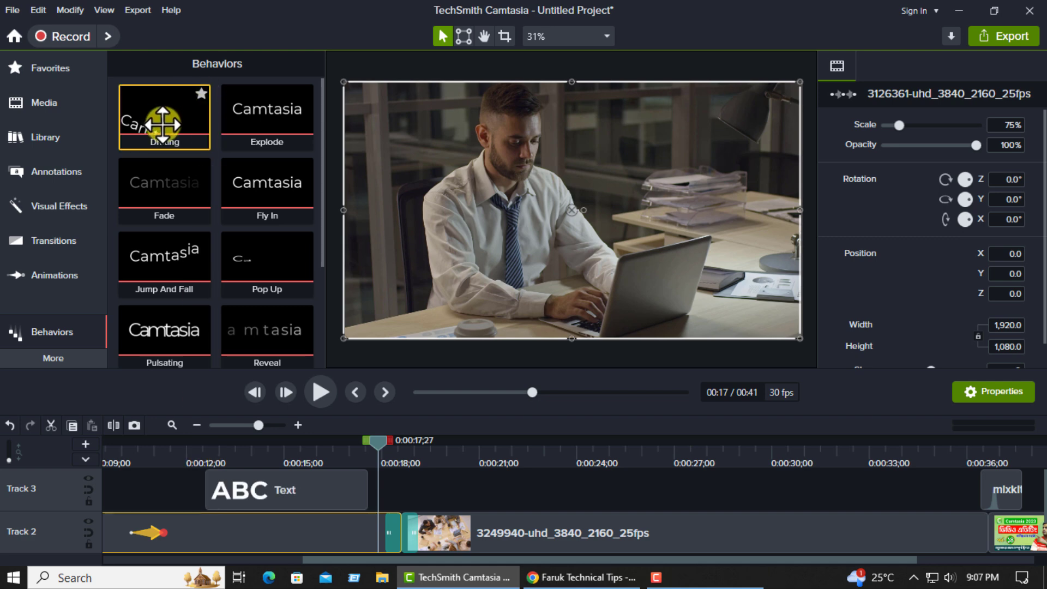
pyautogui.moveTo(163, 116); pyautogui.dragTo(260, 478)
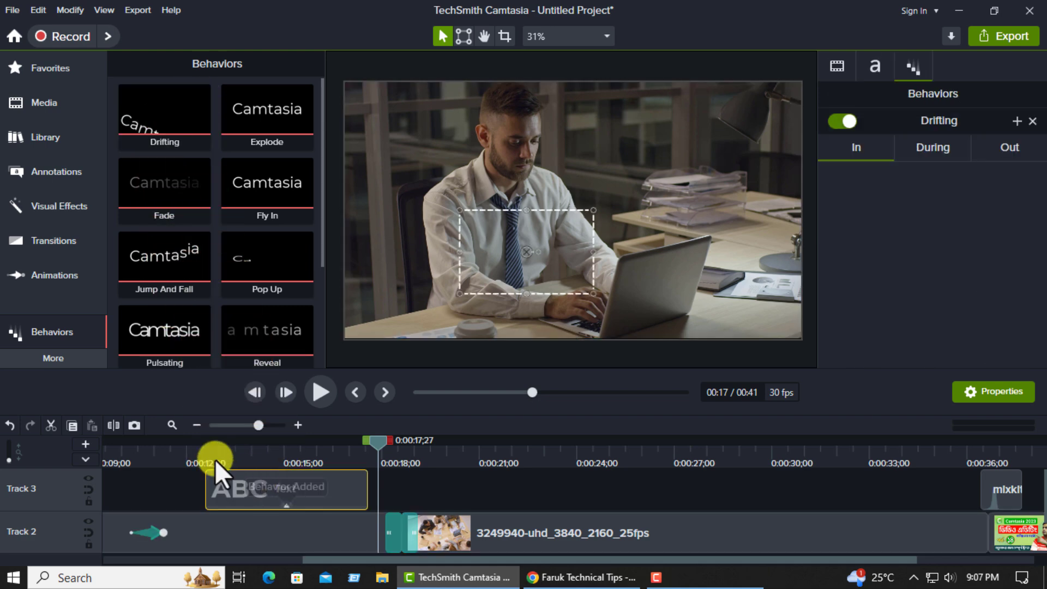
pyautogui.click(193, 451)
pyautogui.click(321, 393)
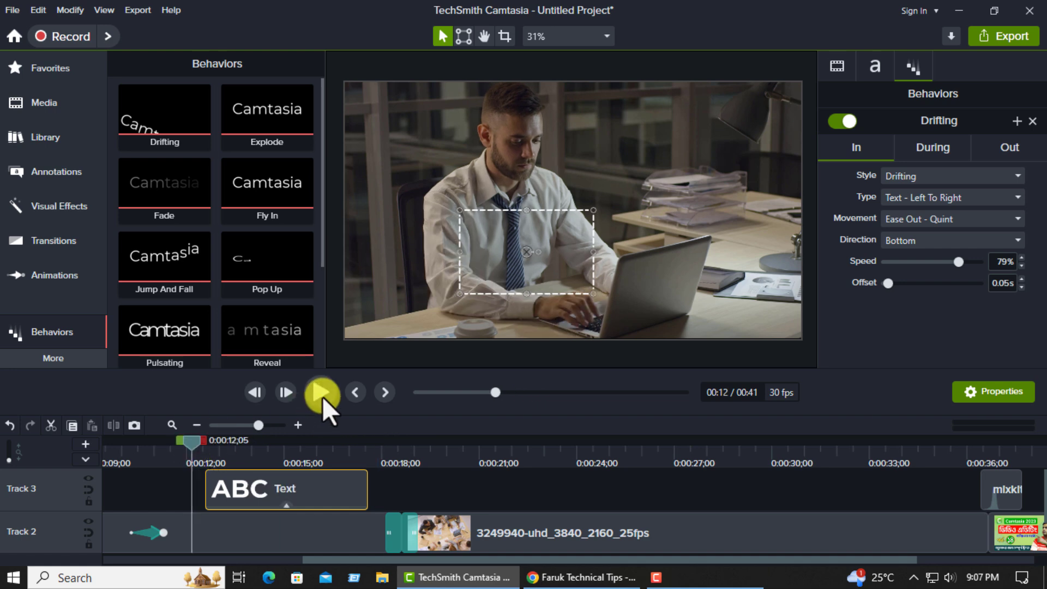
pyautogui.click(321, 393)
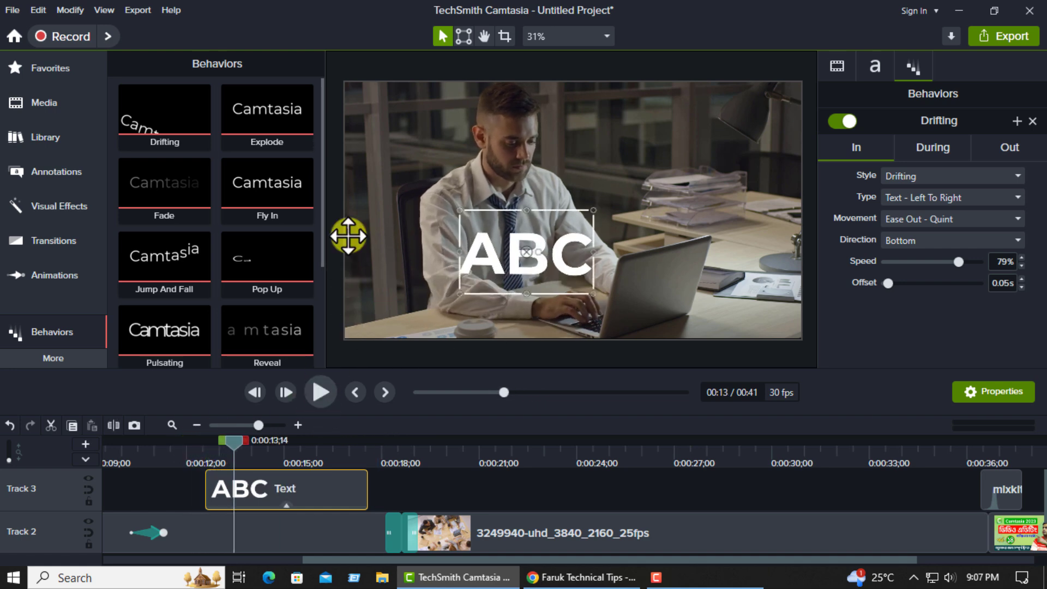
pyautogui.click(322, 393)
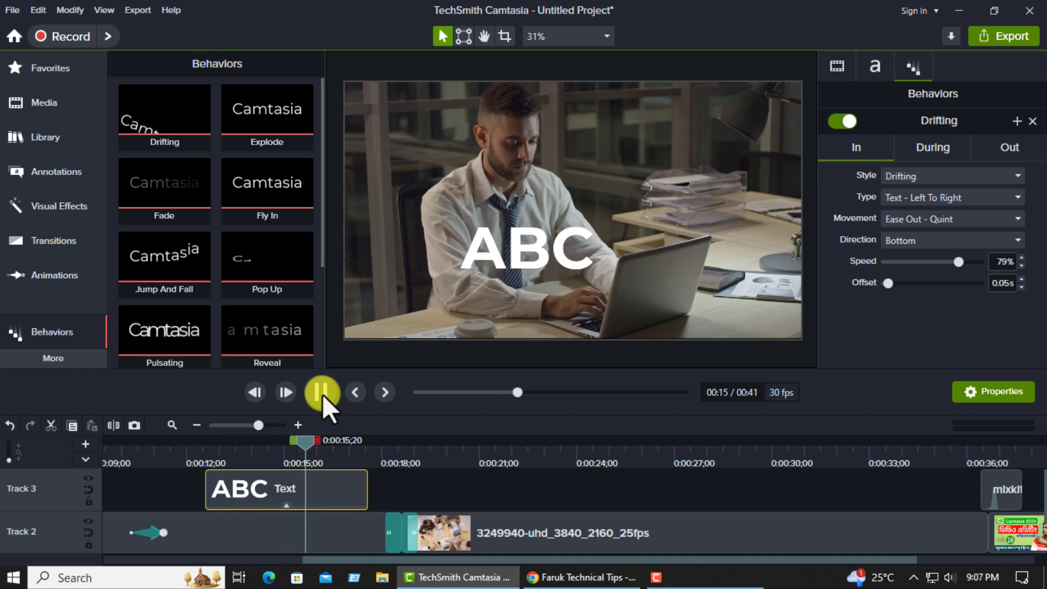
pyautogui.click(322, 394)
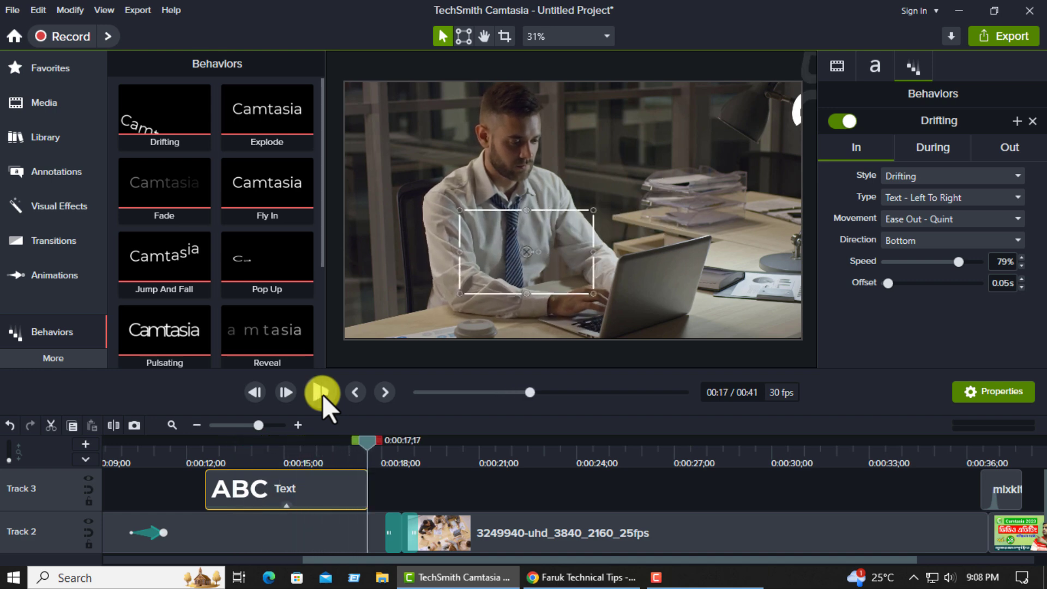
pyautogui.hotkey('ctrl', 'z')
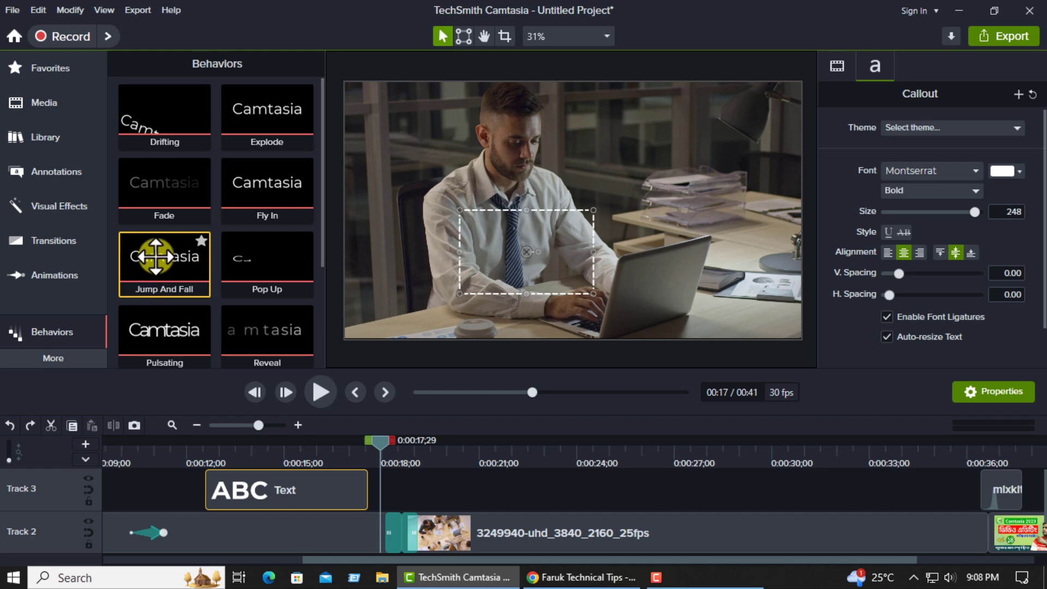
# Apply the Jump And Fall behavior to the ABC text clip and play it back from just before the clip's start
pyautogui.moveTo(155, 256); pyautogui.dragTo(239, 474)
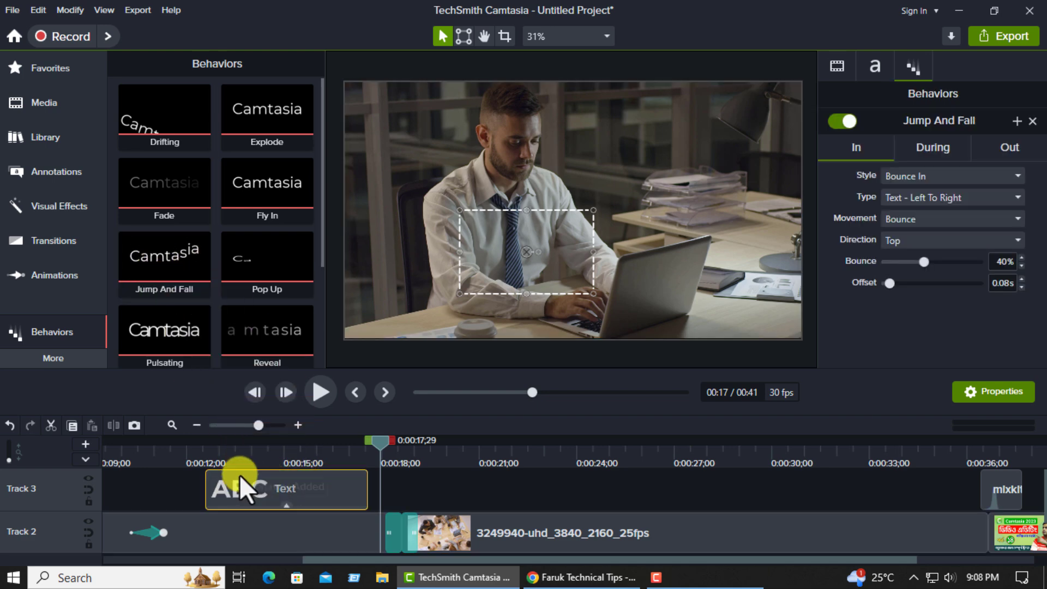
pyautogui.click(194, 446)
pyautogui.click(319, 395)
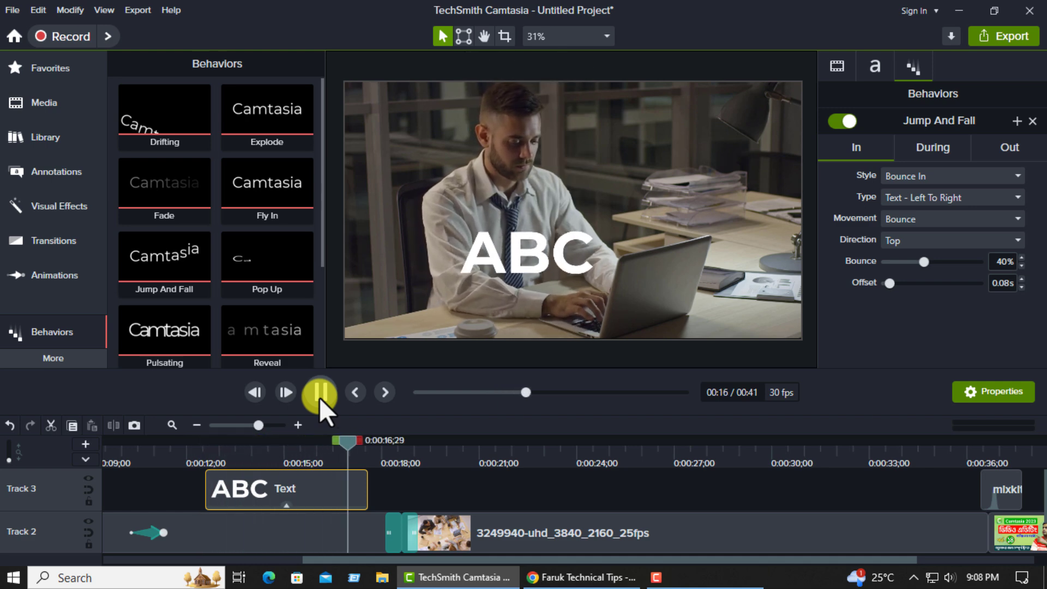
pyautogui.click(319, 397)
pyautogui.click(270, 500)
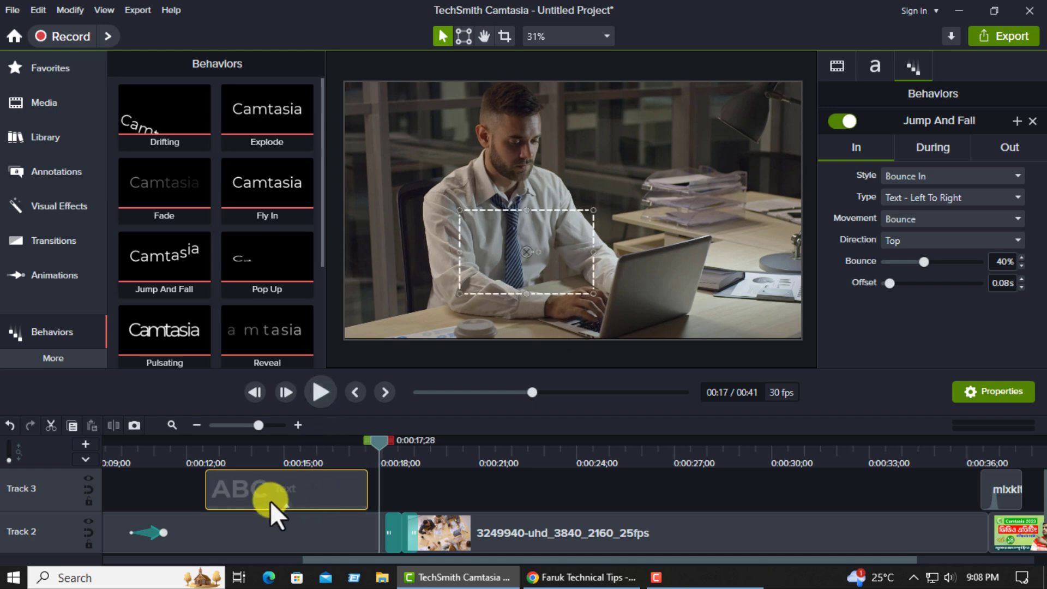
# Place the Camtasia Video Editing Course Part-14 image on Track 3 at 0:00:17;28 and resize it to 960 by 540, centred on the canvas
pyautogui.click(71, 110)
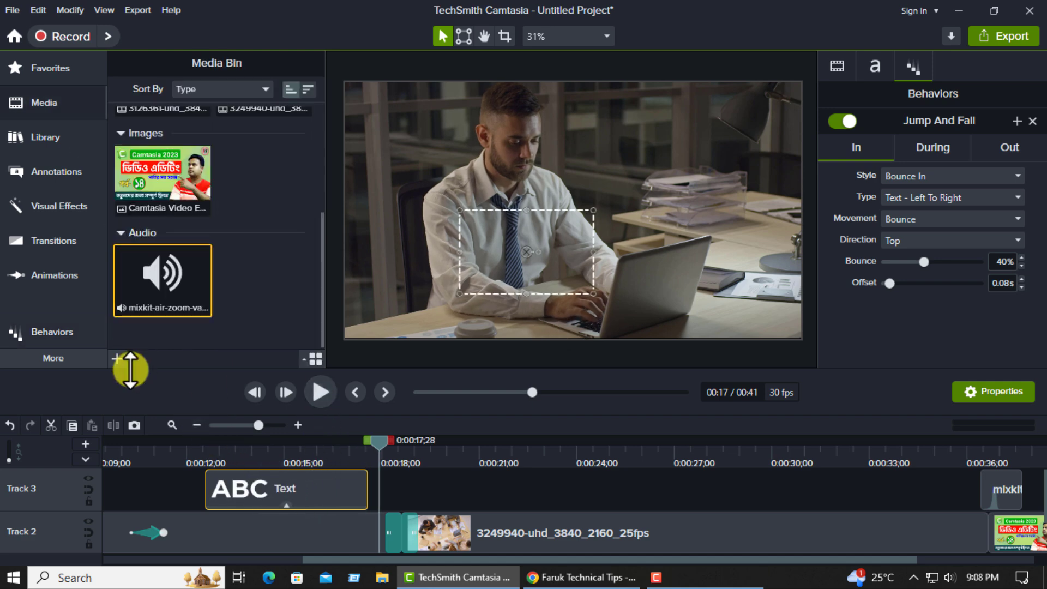
pyautogui.click(115, 352)
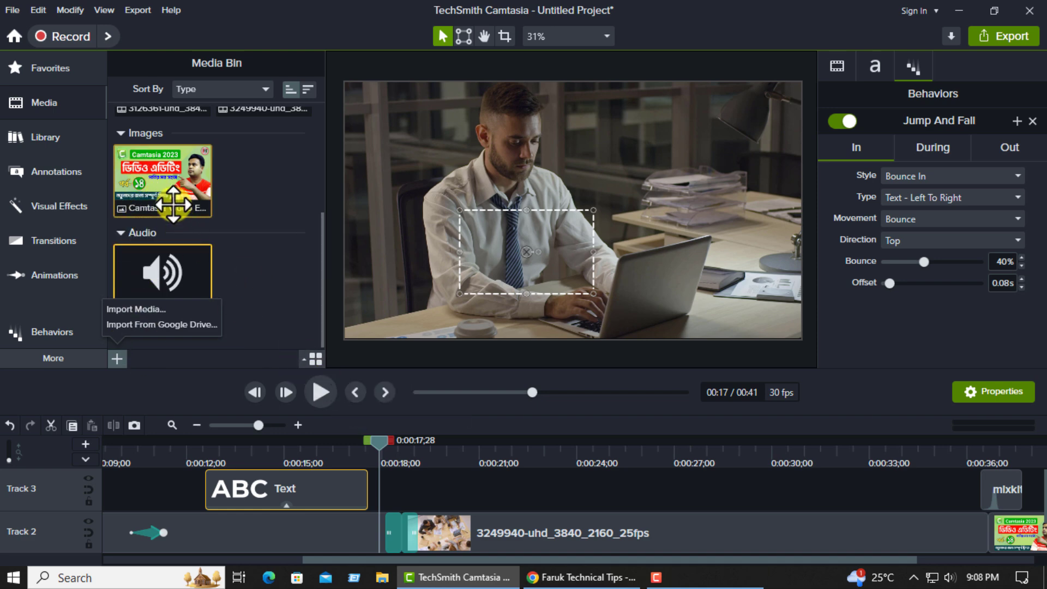
pyautogui.moveTo(164, 174); pyautogui.dragTo(572, 218)
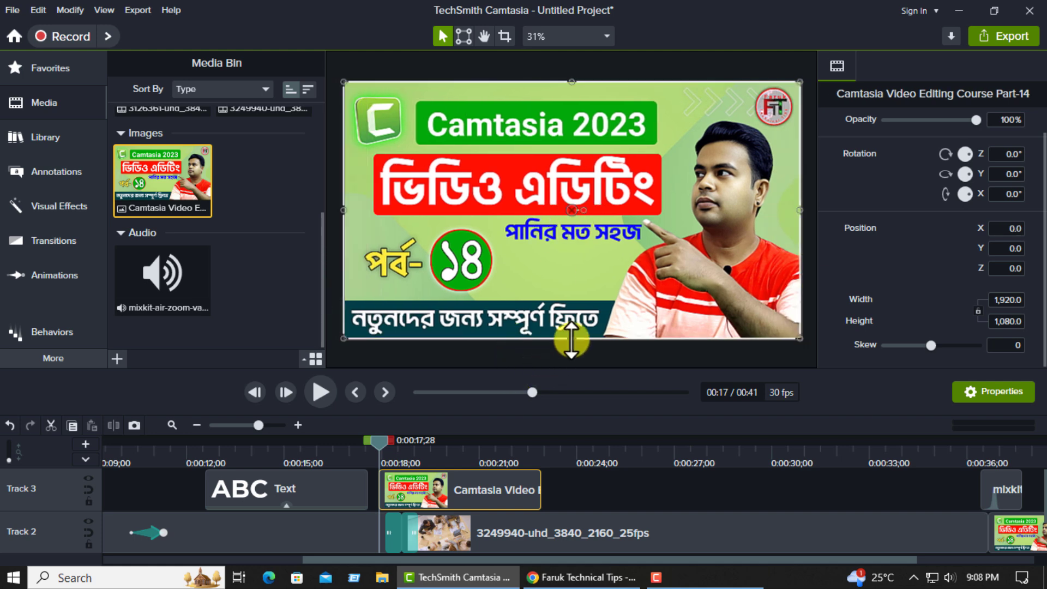
pyautogui.moveTo(574, 324); pyautogui.dragTo(572, 212)
pyautogui.moveTo(561, 175); pyautogui.dragTo(564, 239)
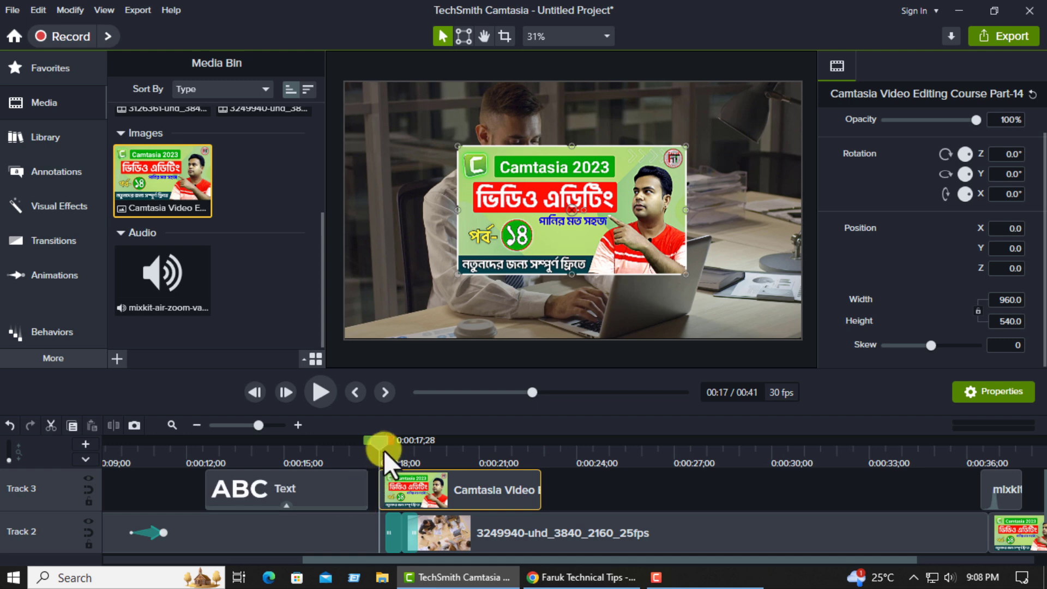
# Apply the Drifting behavior to the Camtasia Video Editing Course Part-14 image clip and play it back from 0:00:17;18
pyautogui.moveTo(374, 440); pyautogui.dragTo(367, 440)
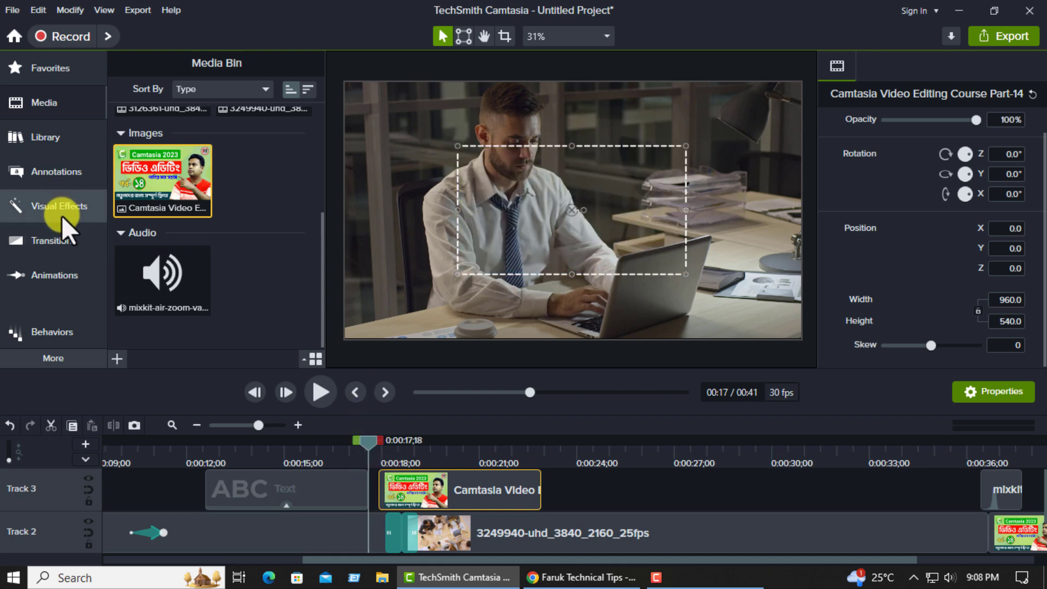
pyautogui.click(59, 333)
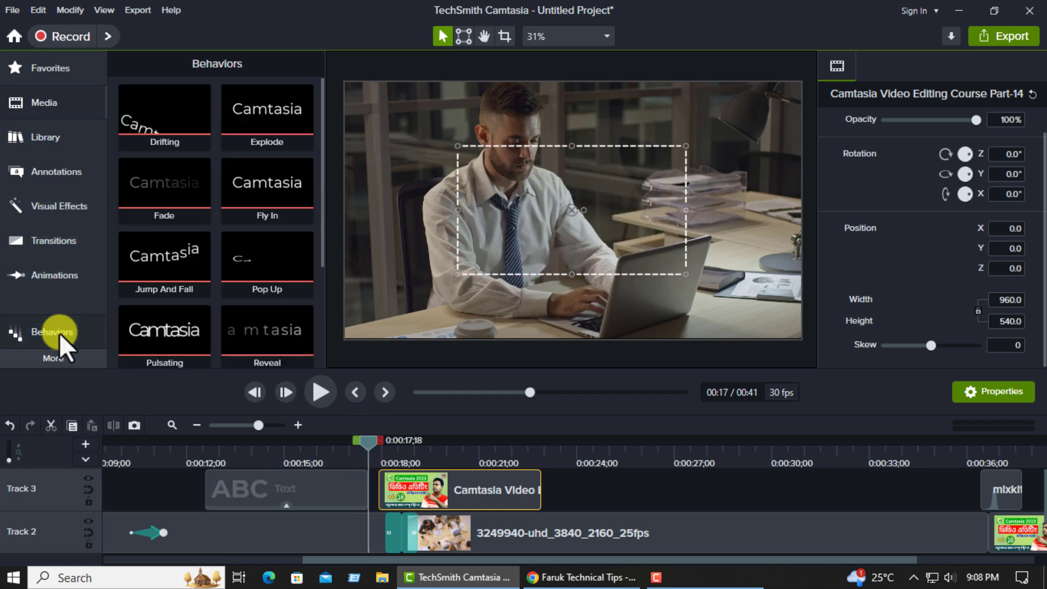
pyautogui.moveTo(162, 116); pyautogui.dragTo(460, 483)
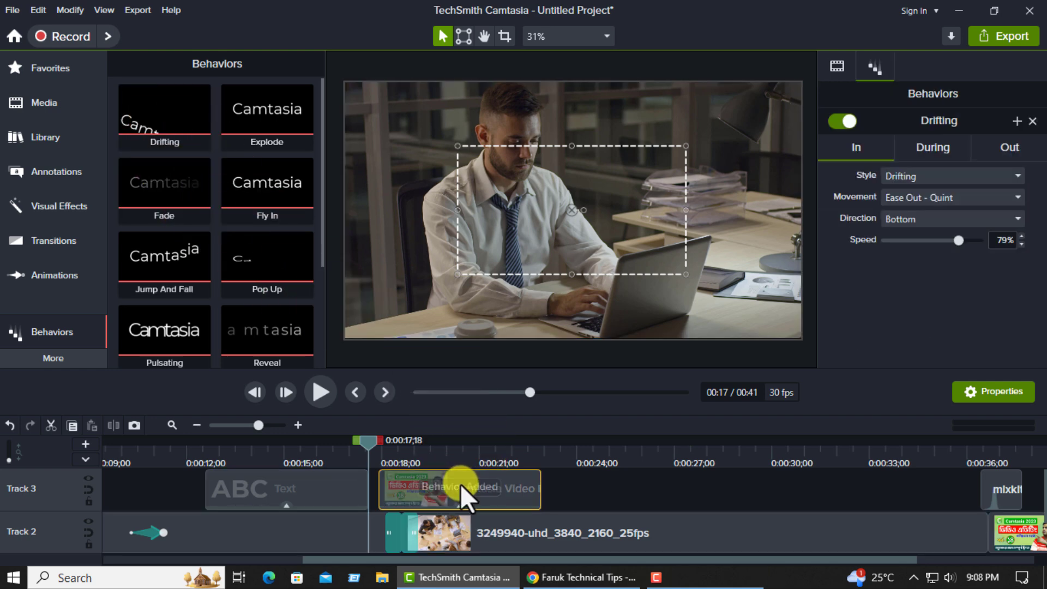
pyautogui.click(321, 384)
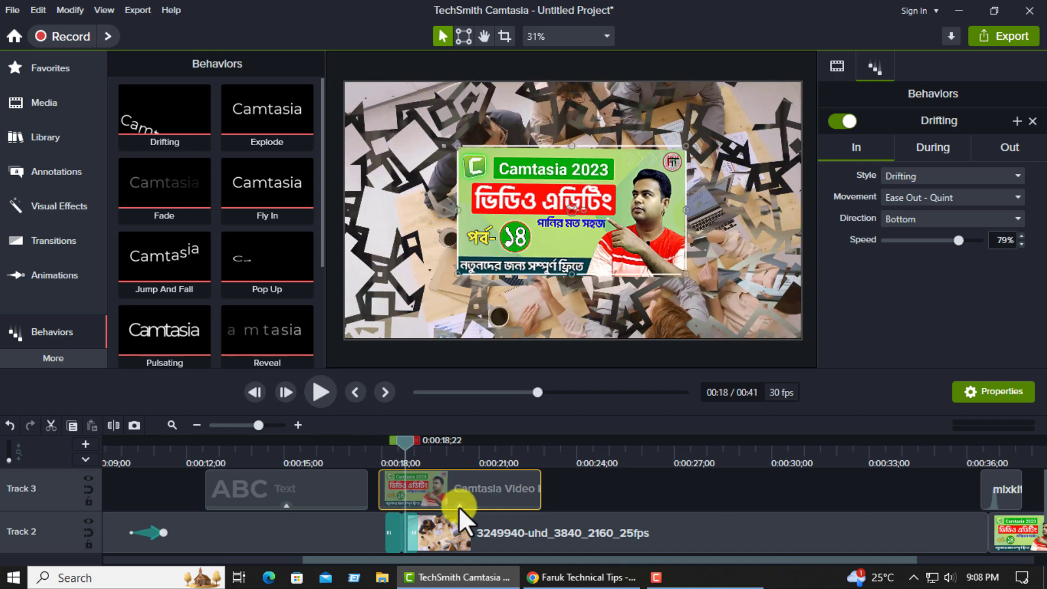
# Move the image clip along Track 3 to start just after the Track 2 transition, and play back the section past the clip
pyautogui.moveTo(459, 506); pyautogui.dragTo(578, 503)
pyautogui.click(322, 393)
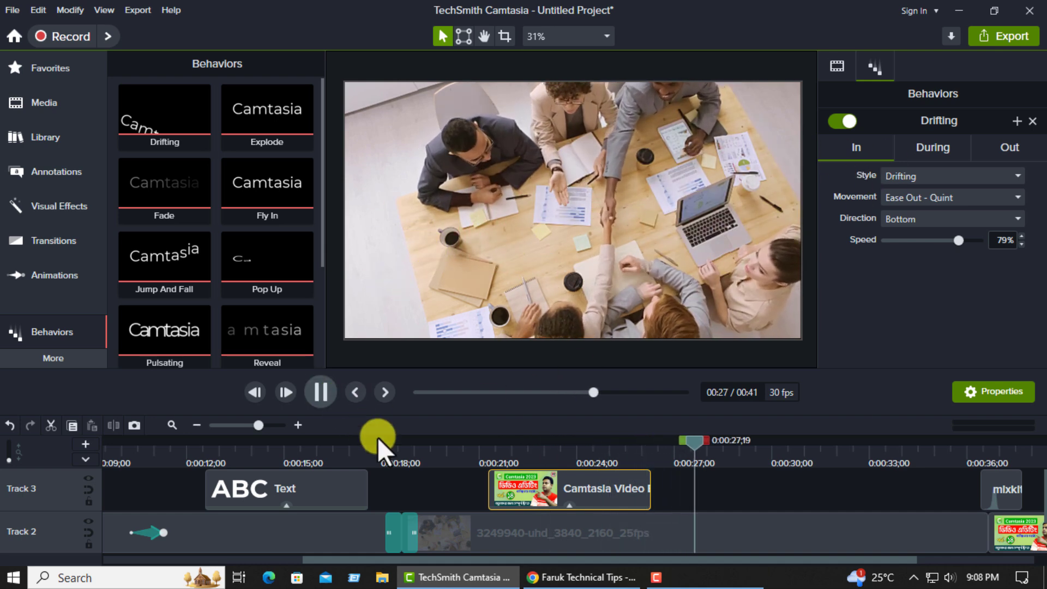
pyautogui.press('space')
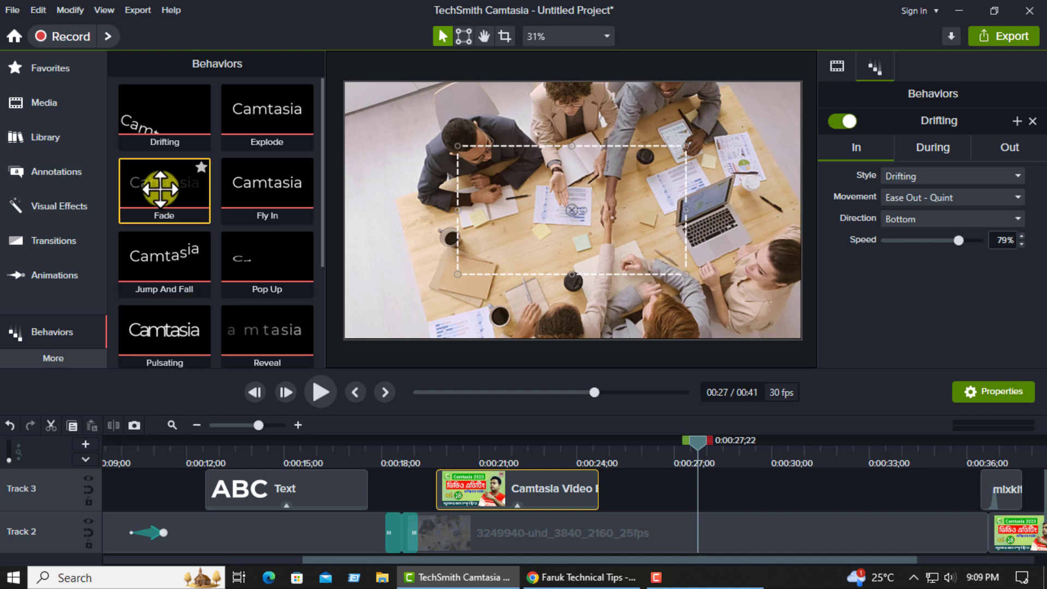
# Add the Jump And Fall behavior to the image clip and play it back from just before the clip's start
pyautogui.moveTo(164, 255); pyautogui.dragTo(506, 490)
pyautogui.moveTo(453, 462); pyautogui.dragTo(429, 462)
pyautogui.click(328, 385)
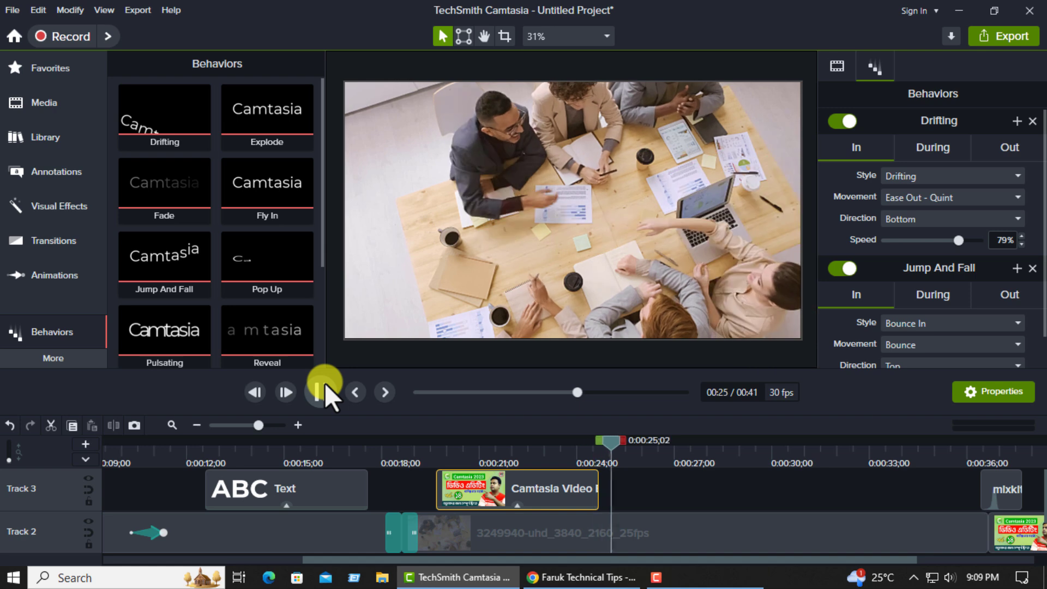
pyautogui.click(325, 384)
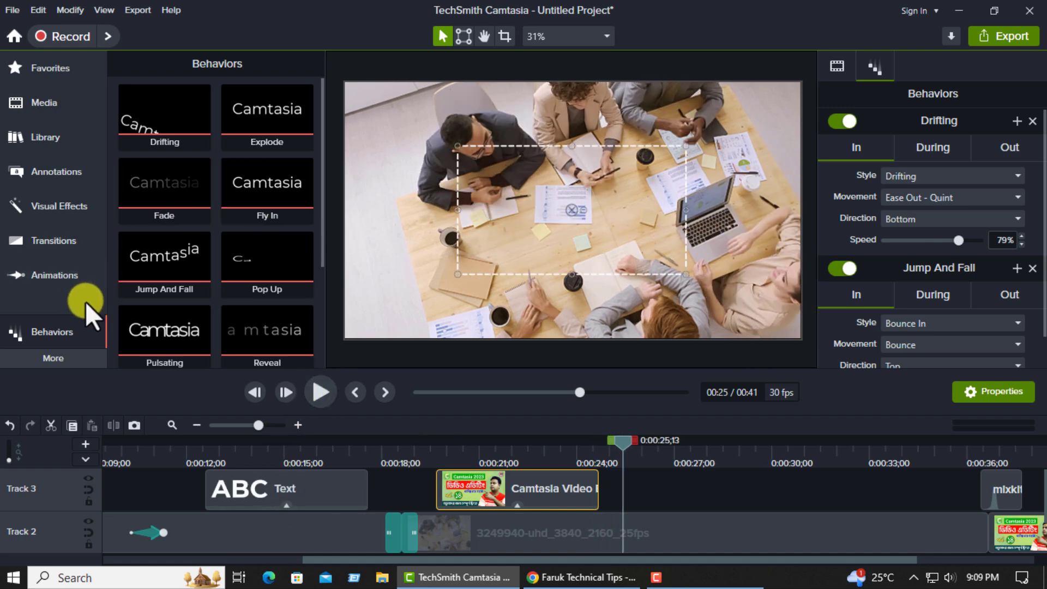
# Look through the remaining behaviors and the Movement and Style options of the image clip's Drifting behavior
pyautogui.scroll(-3, 251, 295)
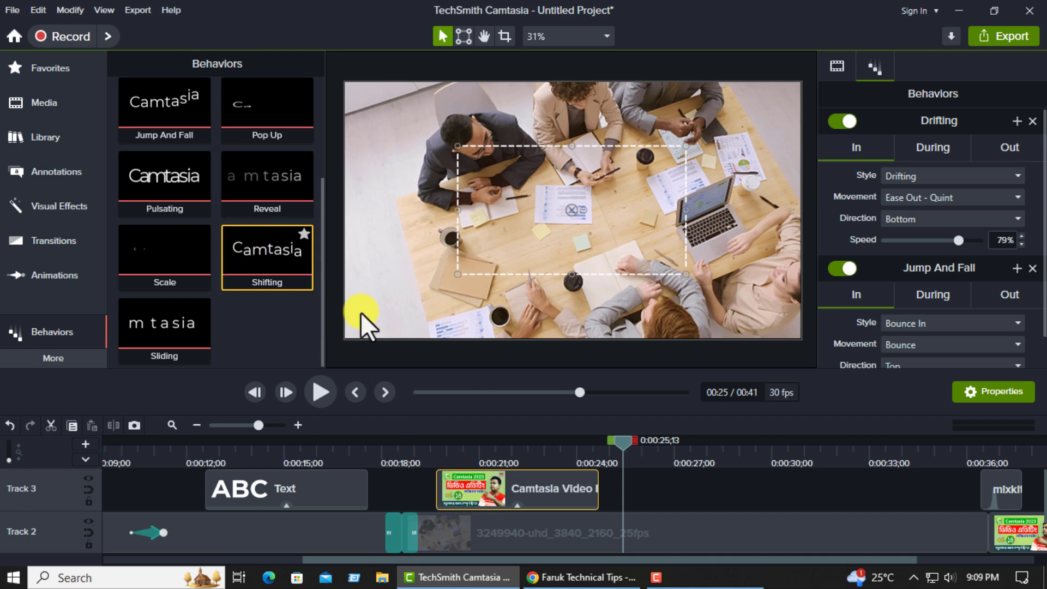
pyautogui.click(1021, 198)
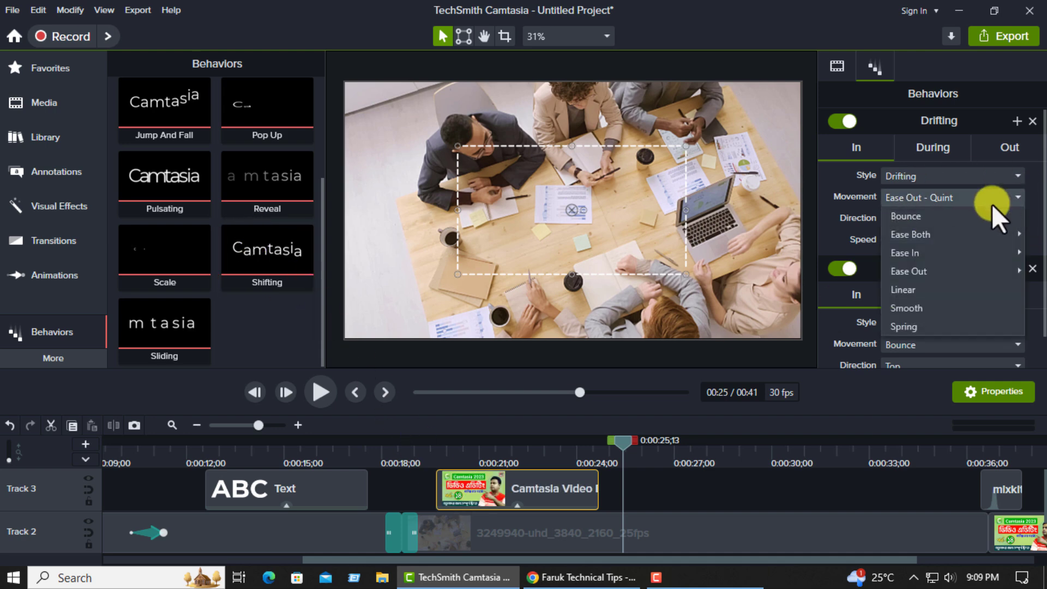
pyautogui.moveTo(927, 256)
pyautogui.click(930, 178)
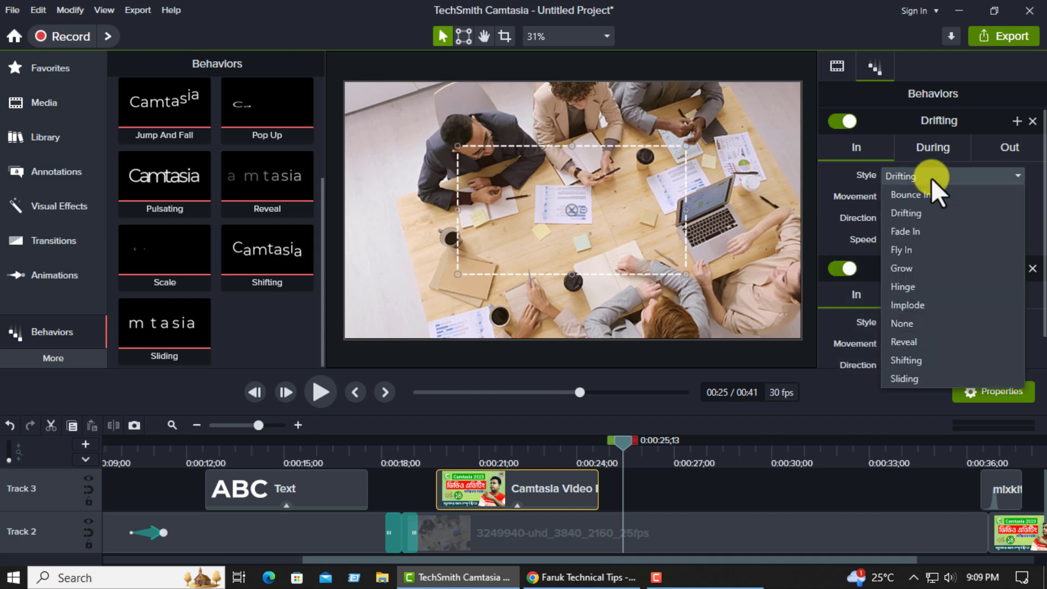
pyautogui.click(823, 237)
pyautogui.scroll(-1, 905, 309)
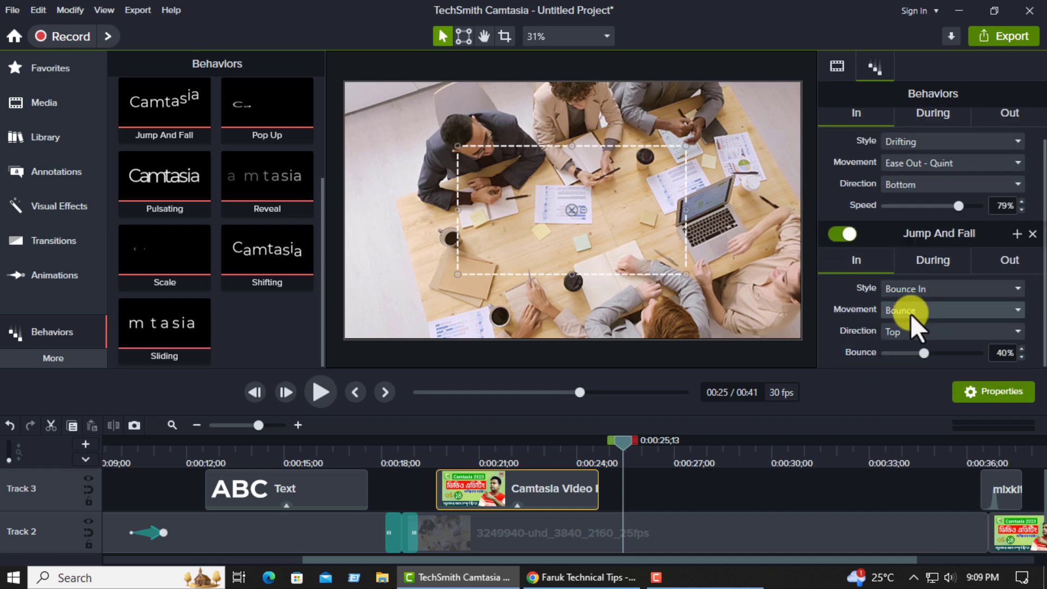
pyautogui.scroll(1, 938, 321)
# Set the In direction of the image clip's Drifting behavior to Right
pyautogui.click(1018, 219)
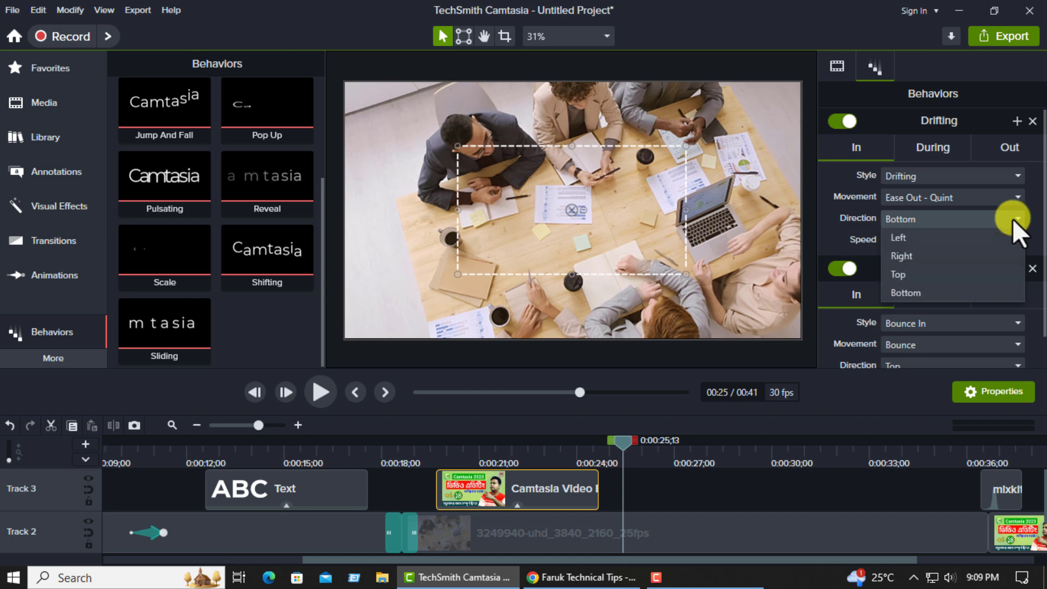
pyautogui.click(901, 256)
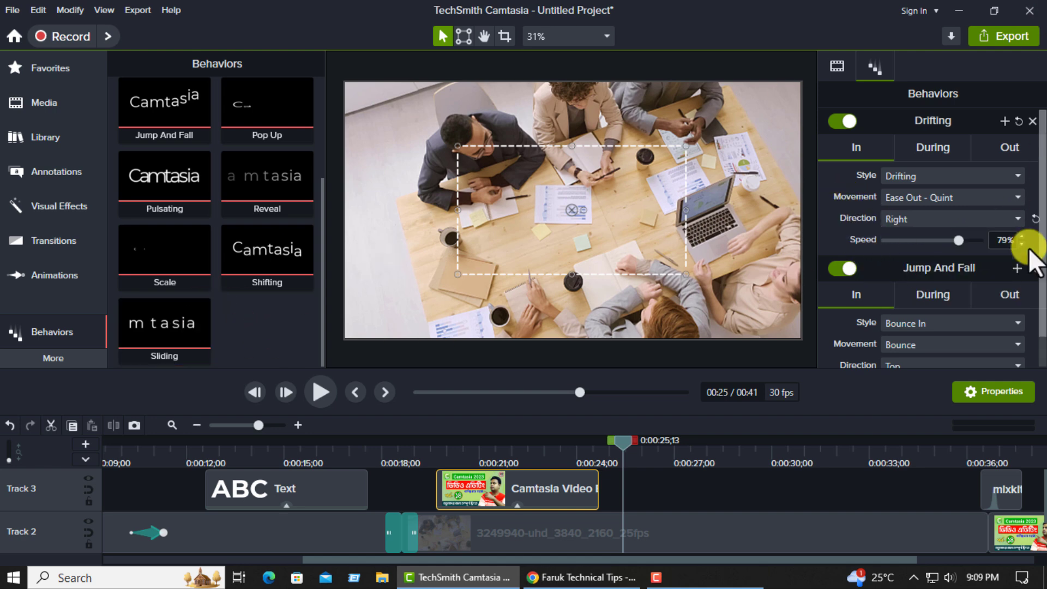
pyautogui.click(897, 221)
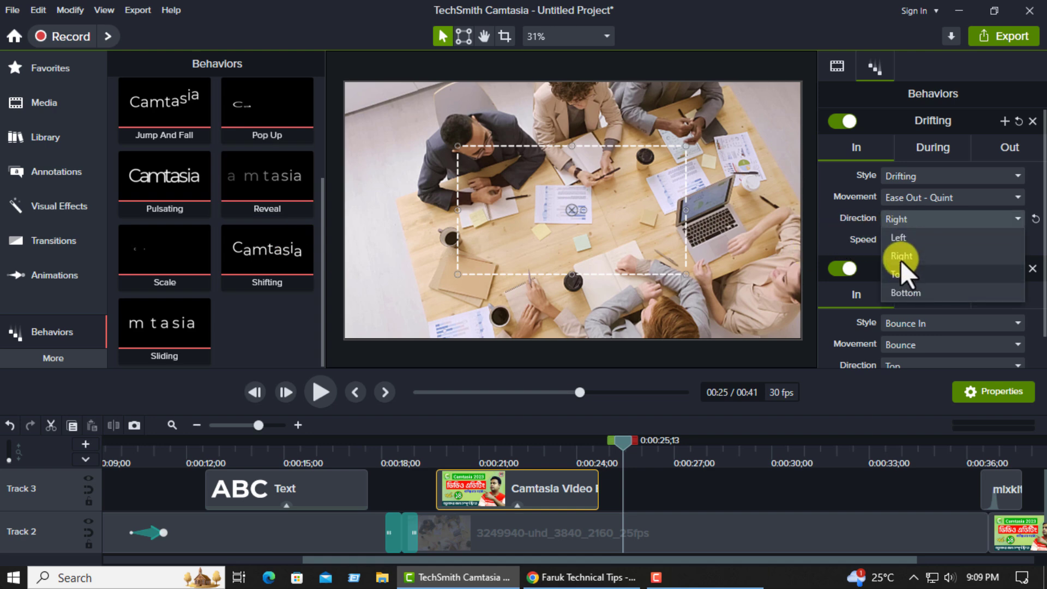
pyautogui.click(901, 256)
# Examine the In, During and Out settings of the image clip's Jump And Fall behavior
pyautogui.scroll(-1, 918, 306)
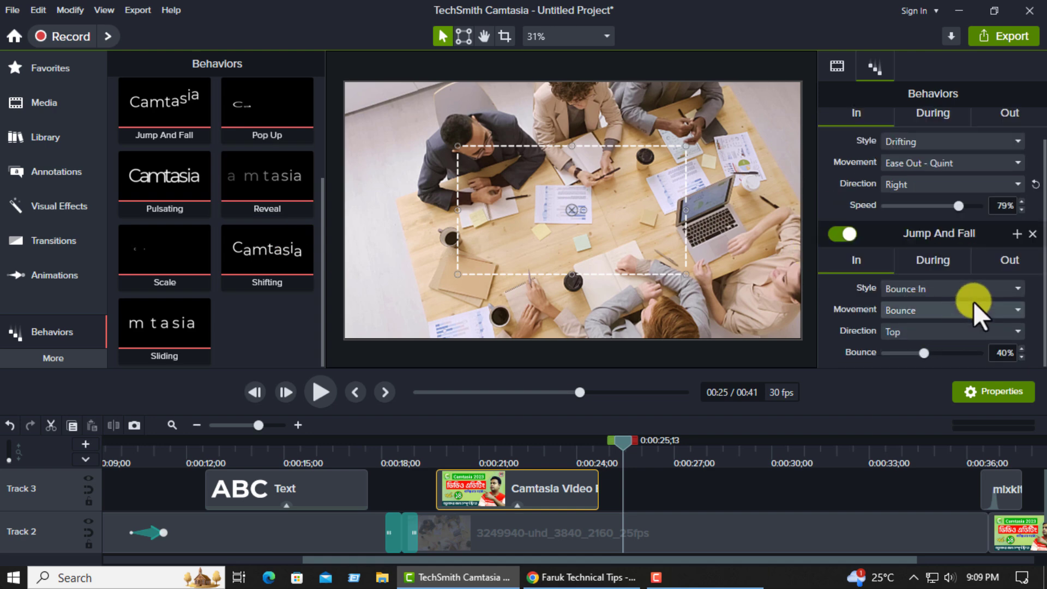
pyautogui.click(930, 261)
pyautogui.scroll(-1, 981, 282)
pyautogui.scroll(2, 938, 299)
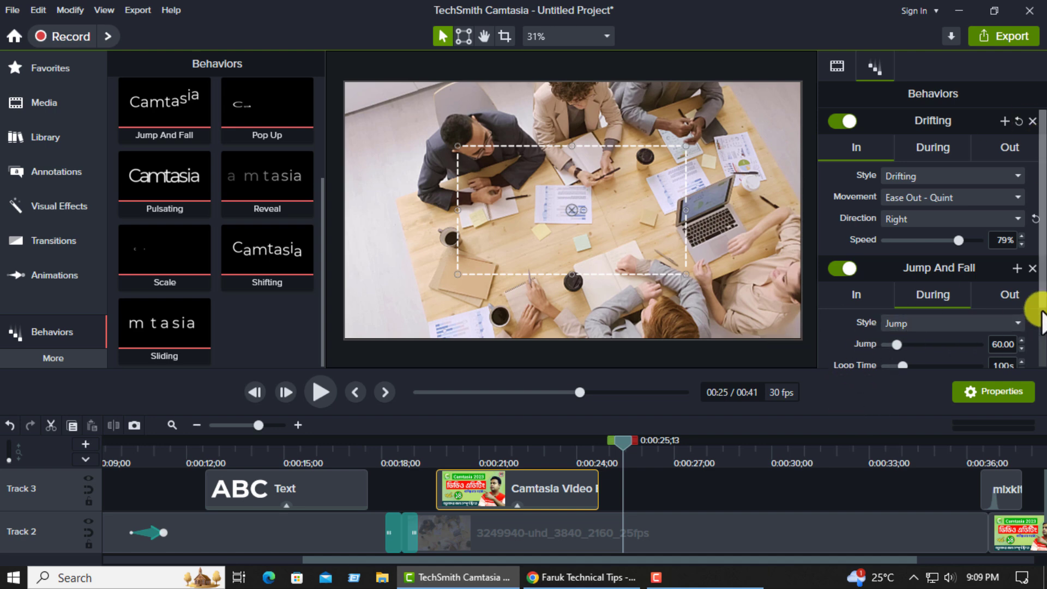
pyautogui.click(1009, 295)
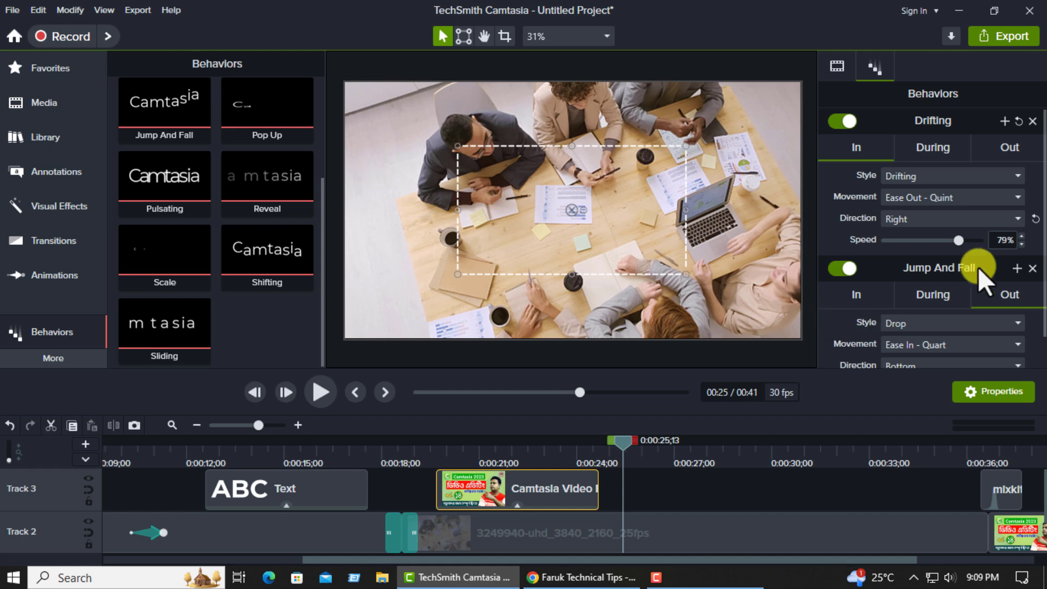
pyautogui.click(856, 297)
pyautogui.scroll(-1, 843, 322)
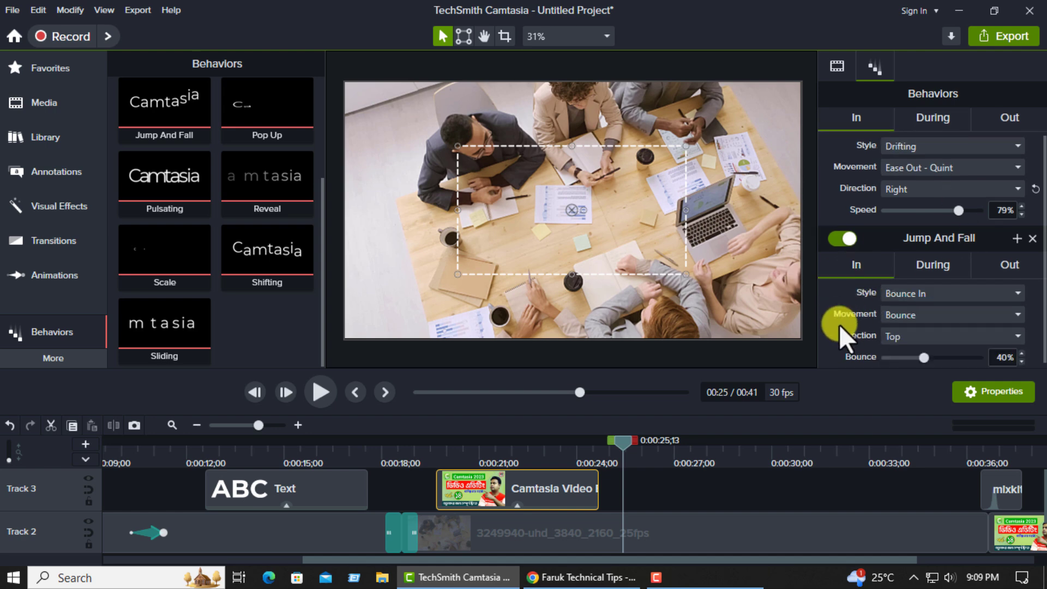
pyautogui.click(928, 265)
pyautogui.click(859, 221)
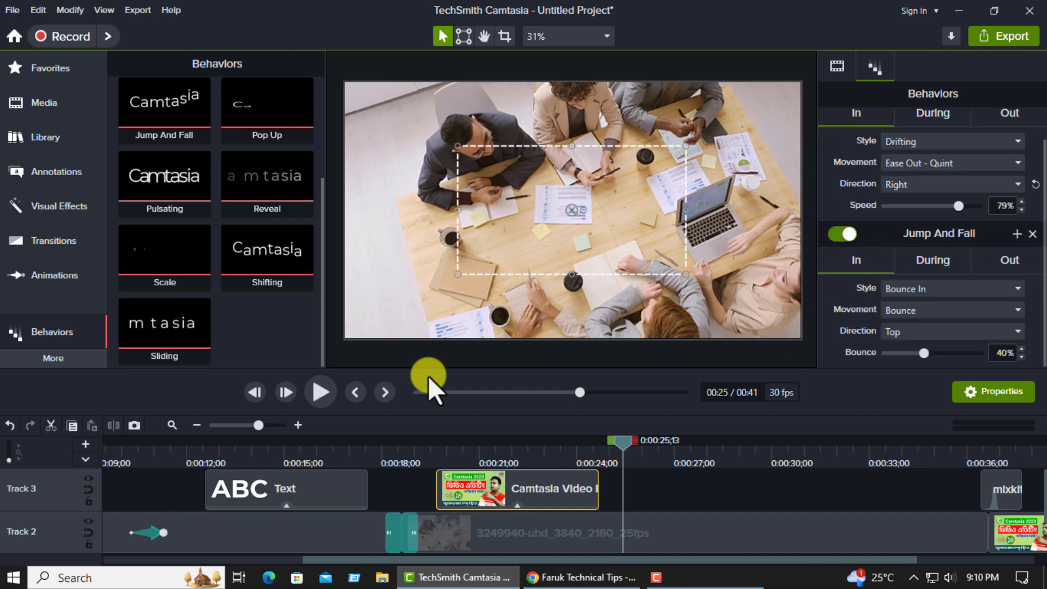
pyautogui.scroll(1, 900, 342)
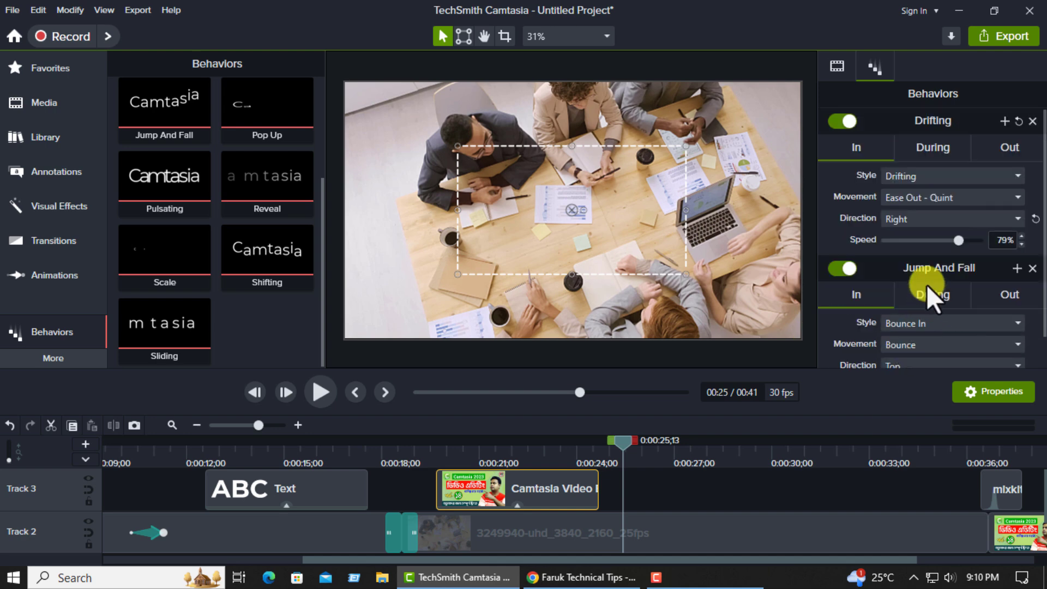
pyautogui.click(927, 292)
pyautogui.click(1018, 227)
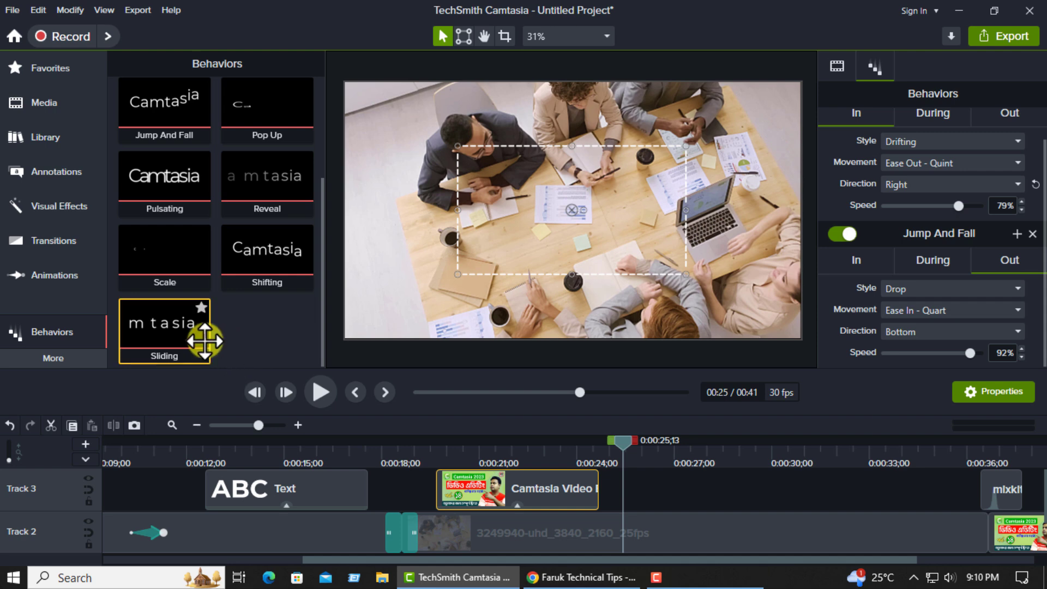
# Examine the available Cursor Effects, including the separate sets of left-click and right-click effects
pyautogui.click(55, 355)
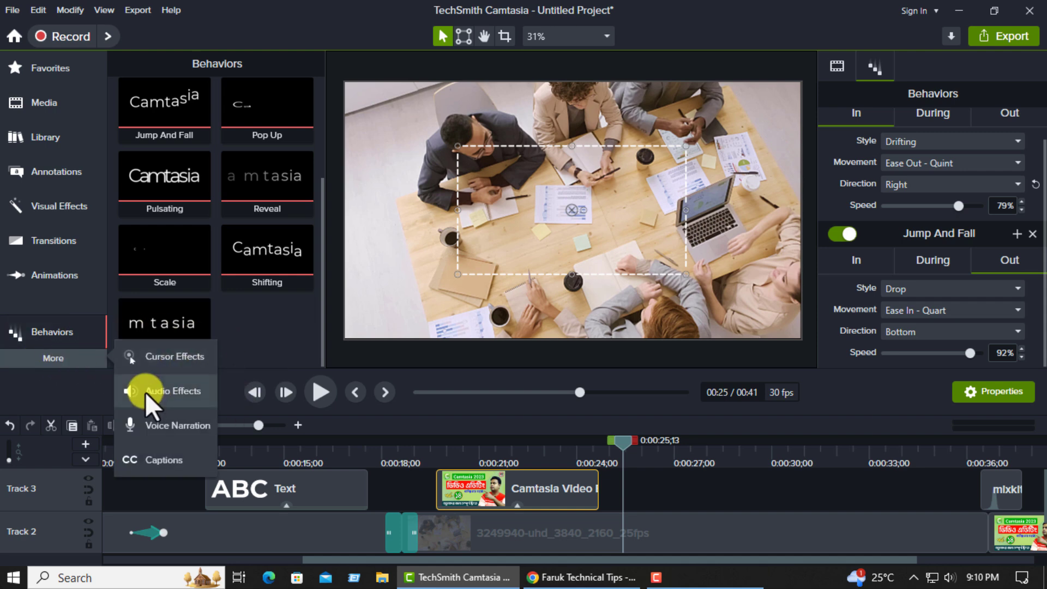
pyautogui.click(156, 358)
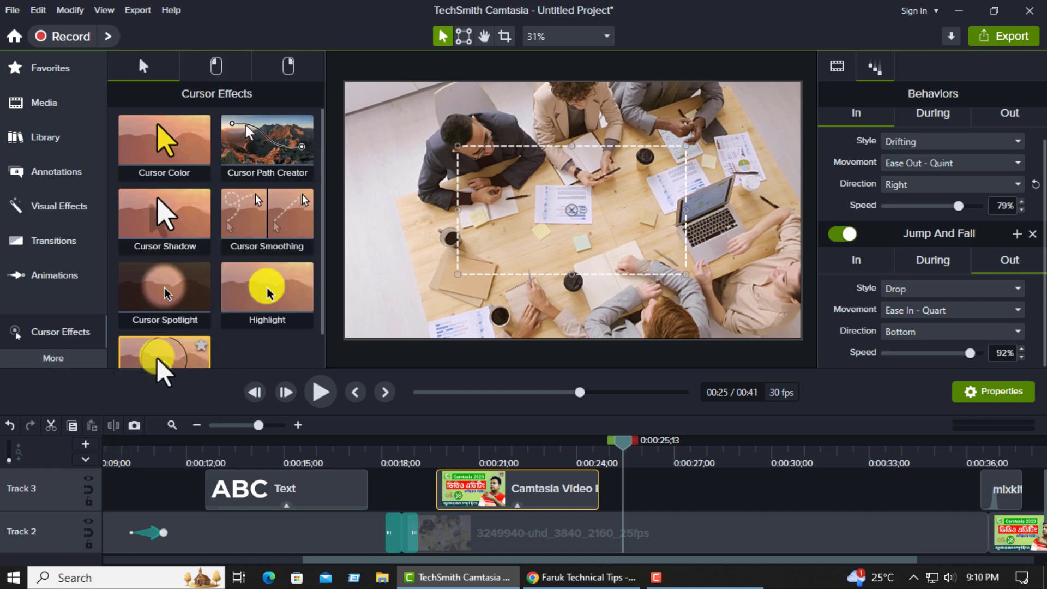
pyautogui.scroll(-1, 243, 209)
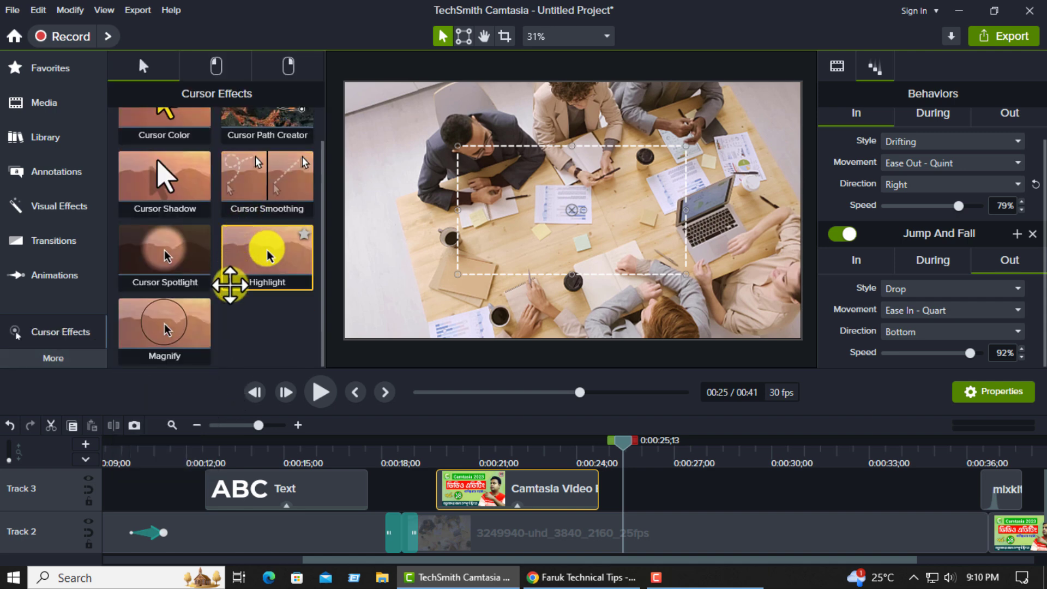
pyautogui.scroll(1, 229, 286)
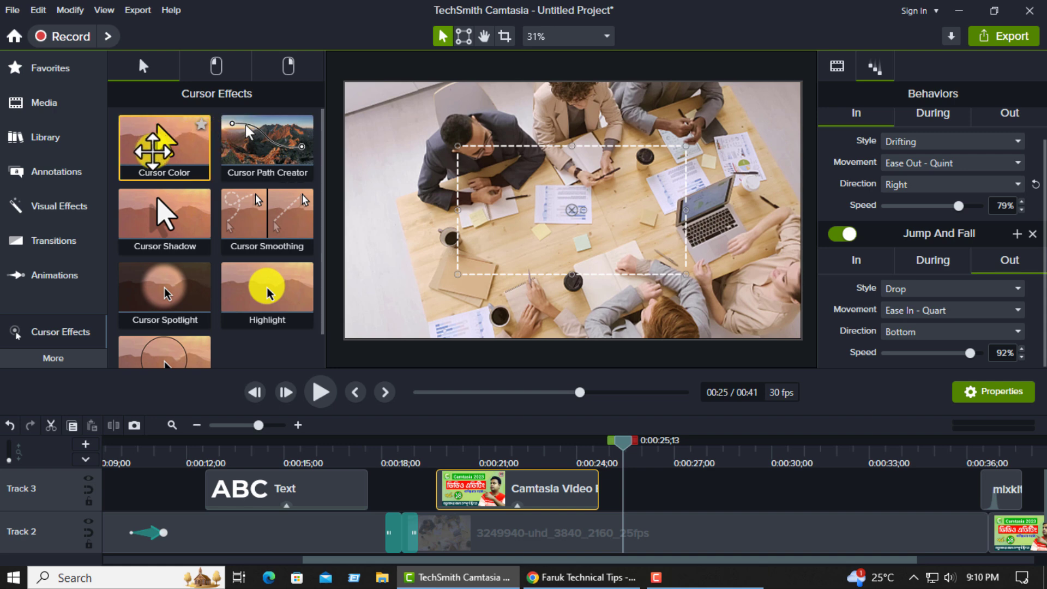
pyautogui.scroll(-1, 242, 327)
pyautogui.scroll(1, 242, 327)
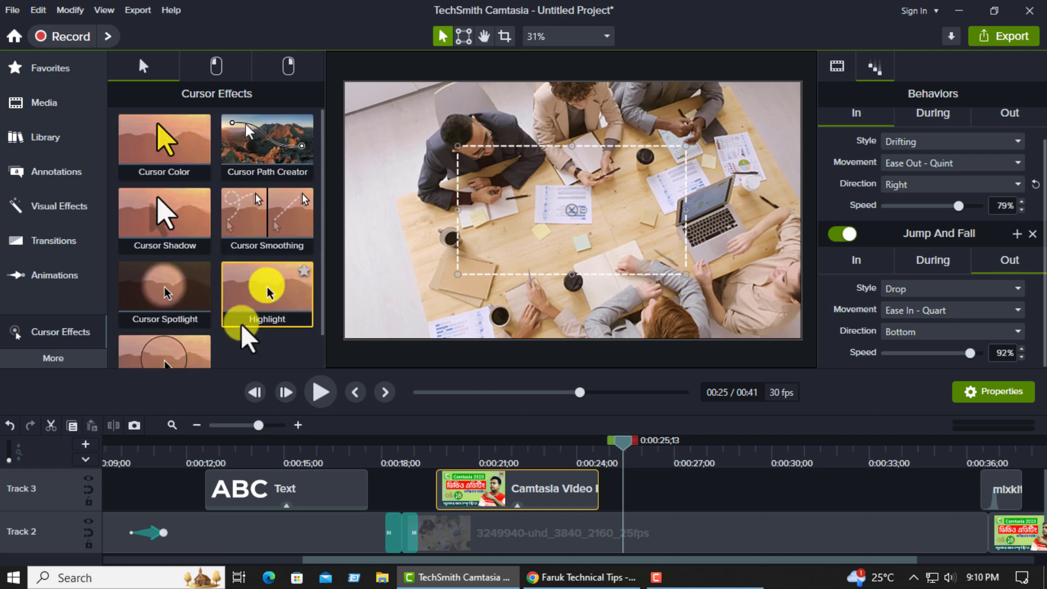
pyautogui.click(228, 76)
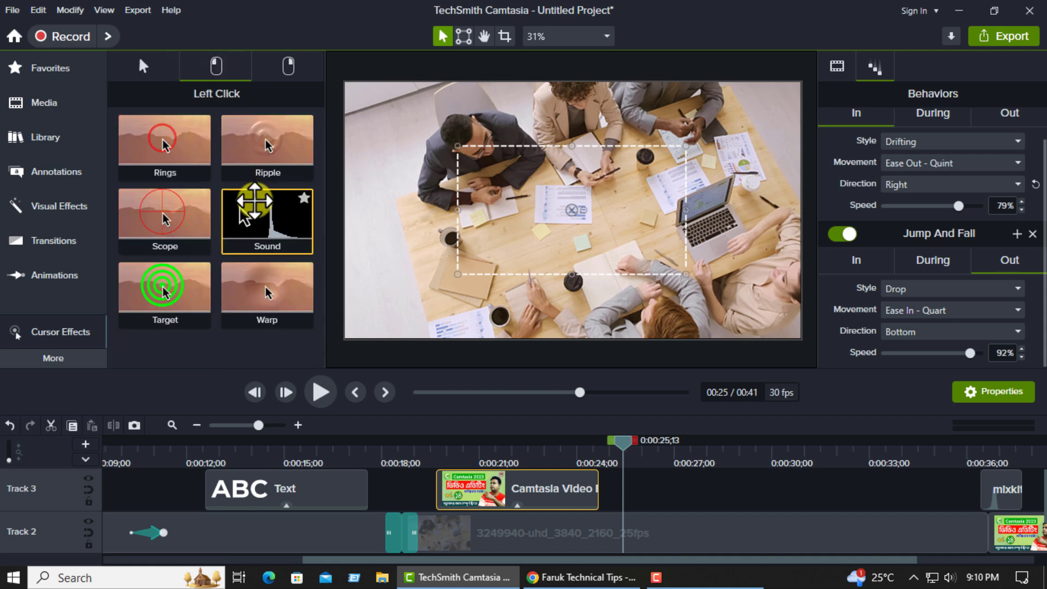
pyautogui.click(297, 62)
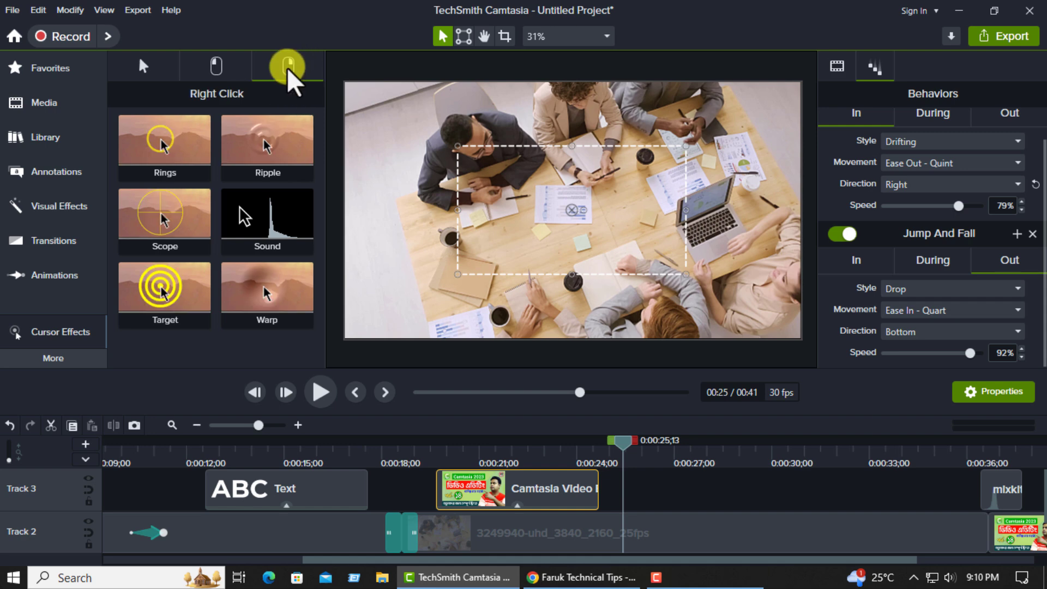
pyautogui.click(217, 65)
pyautogui.click(164, 63)
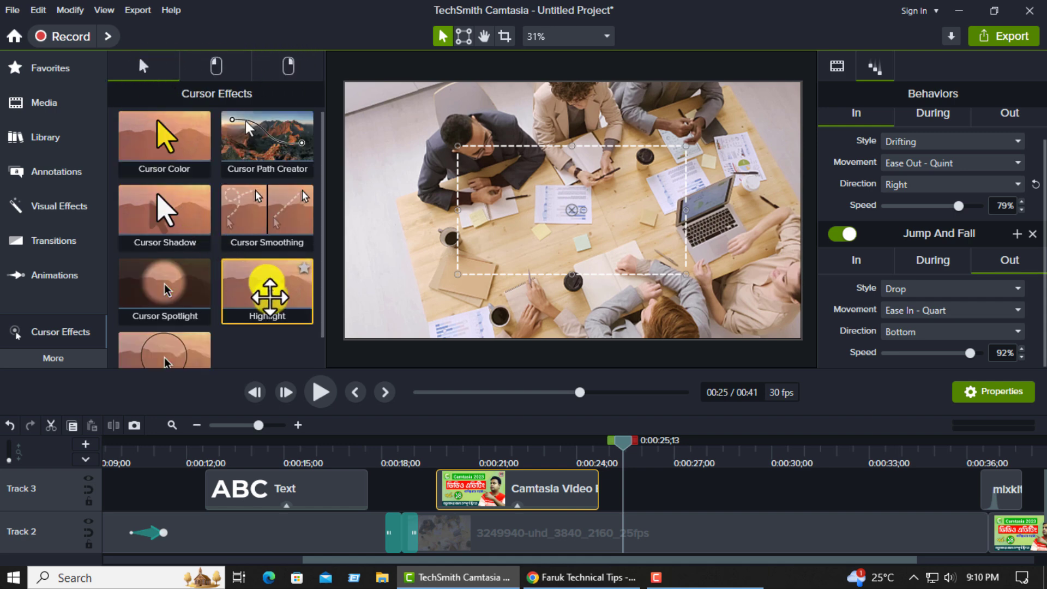
pyautogui.scroll(-1, 264, 285)
pyautogui.scroll(1, 267, 322)
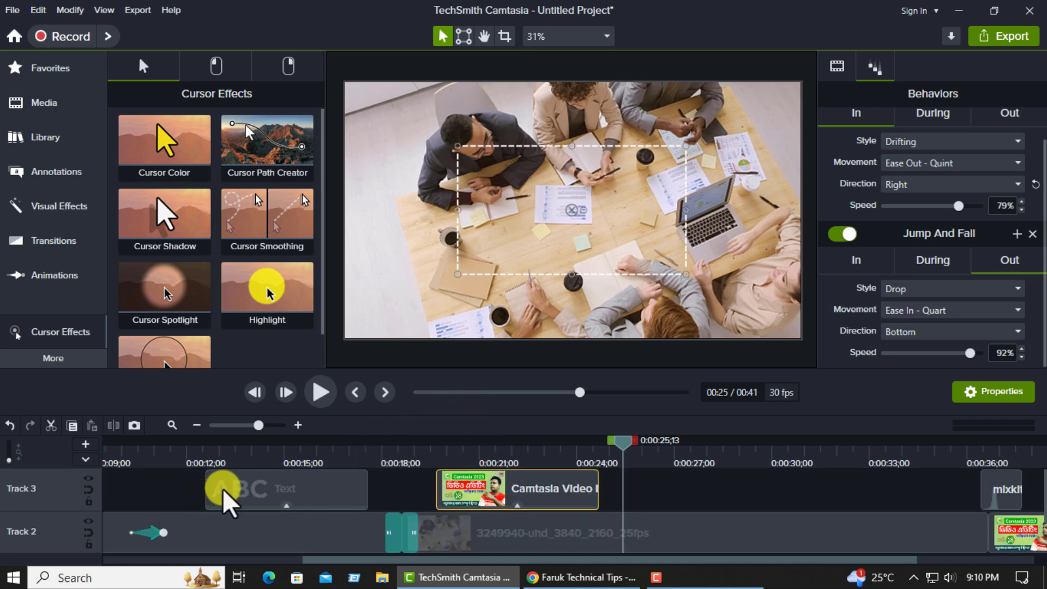
# Select all the clips on Track 2 and Track 3 and delete them from the timeline
pyautogui.scroll(-4, 225, 490)
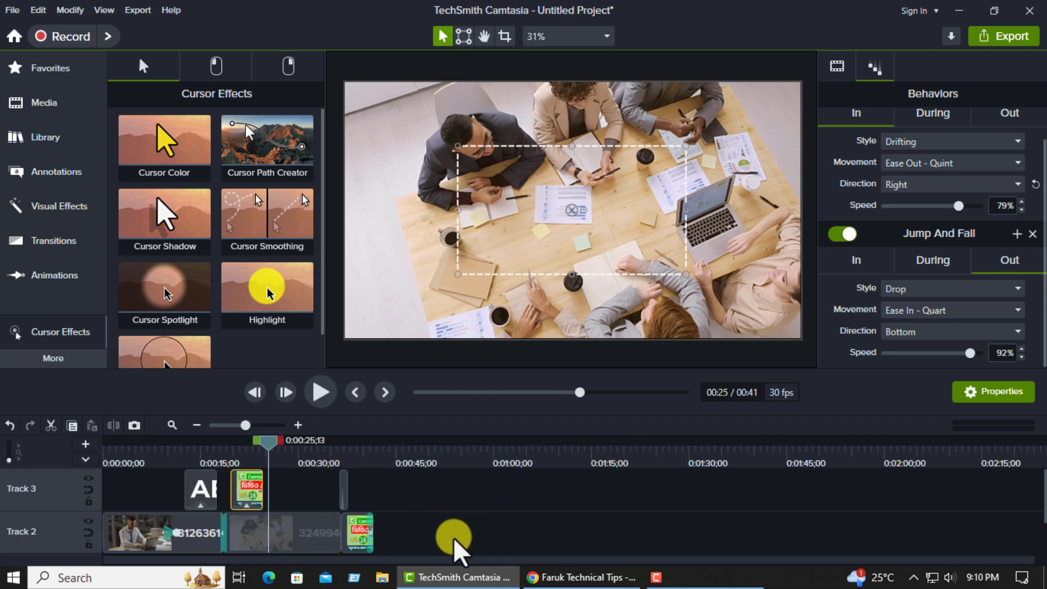
pyautogui.moveTo(451, 537); pyautogui.dragTo(75, 500)
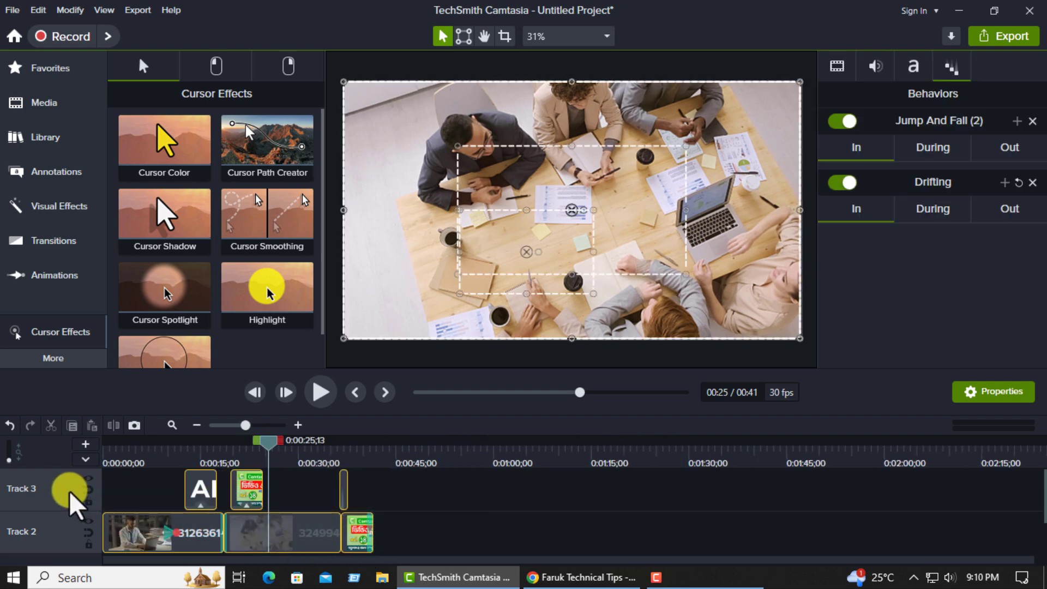
pyautogui.press('Delete')
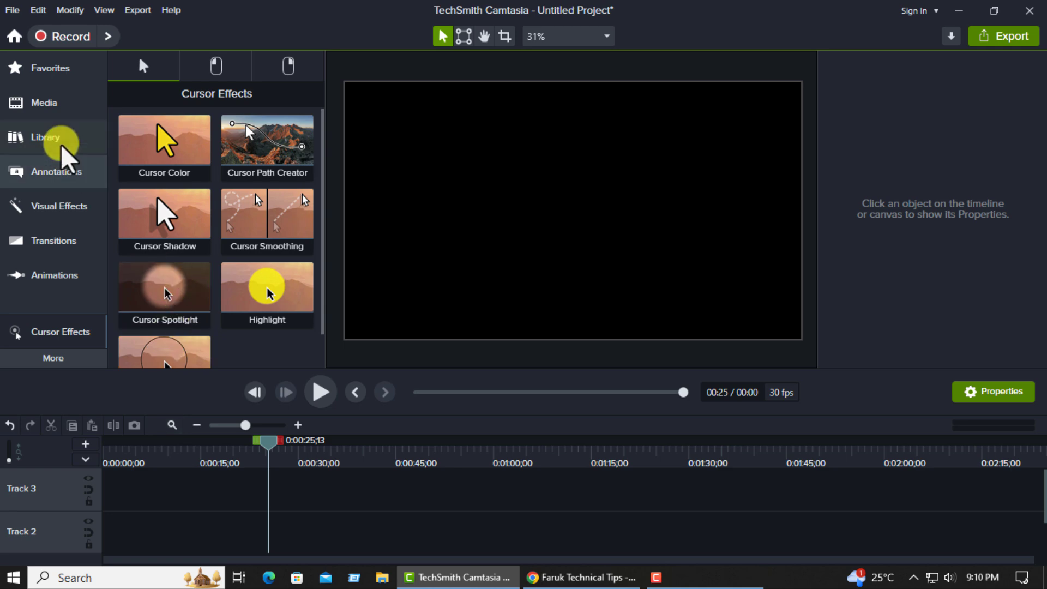
# Place the screen recording at the start of Track 3 and enlarge it to fill the canvas at about 1,920.9 × 1,080
pyautogui.click(43, 102)
pyautogui.scroll(5, 155, 276)
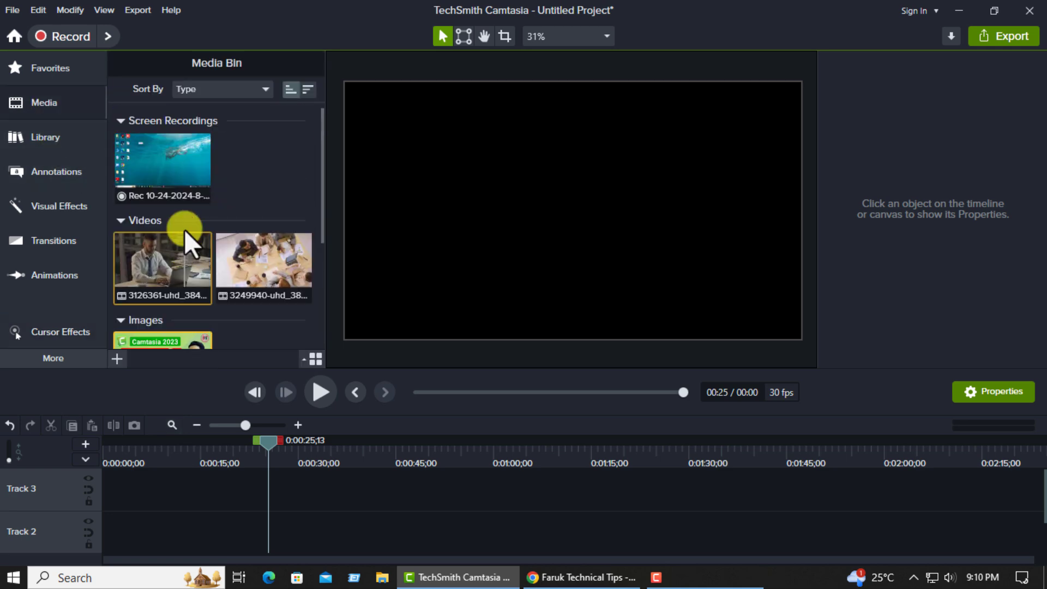
pyautogui.moveTo(173, 144); pyautogui.dragTo(133, 491)
pyautogui.click(152, 447)
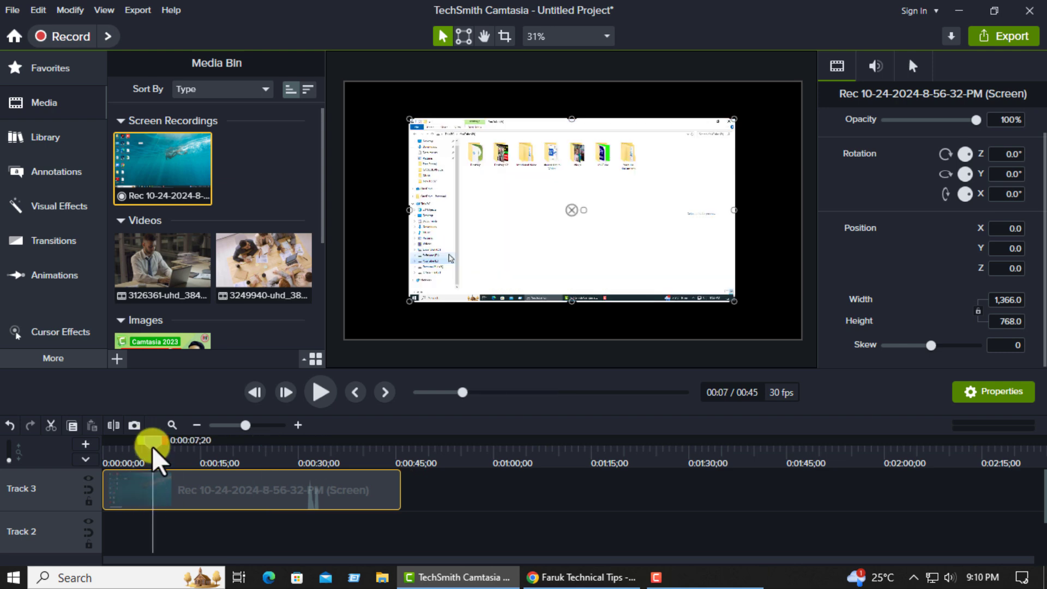
pyautogui.moveTo(151, 444); pyautogui.dragTo(130, 446)
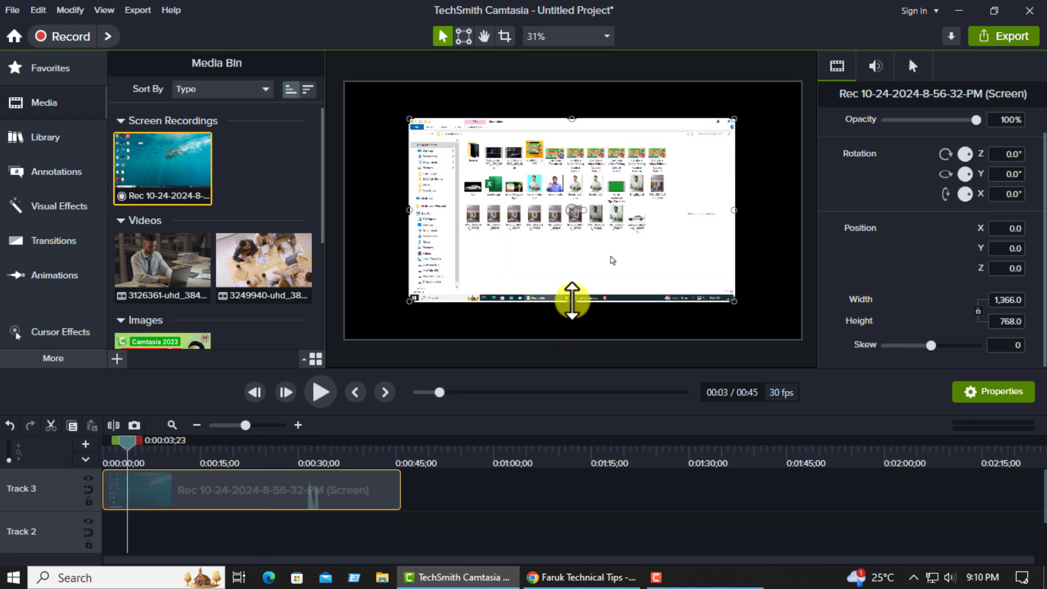
pyautogui.moveTo(571, 301); pyautogui.dragTo(572, 330)
pyautogui.moveTo(571, 118); pyautogui.dragTo(571, 82)
# Play the screen recording from its beginning to view the cursor without effects
pyautogui.moveTo(130, 440); pyautogui.dragTo(105, 441)
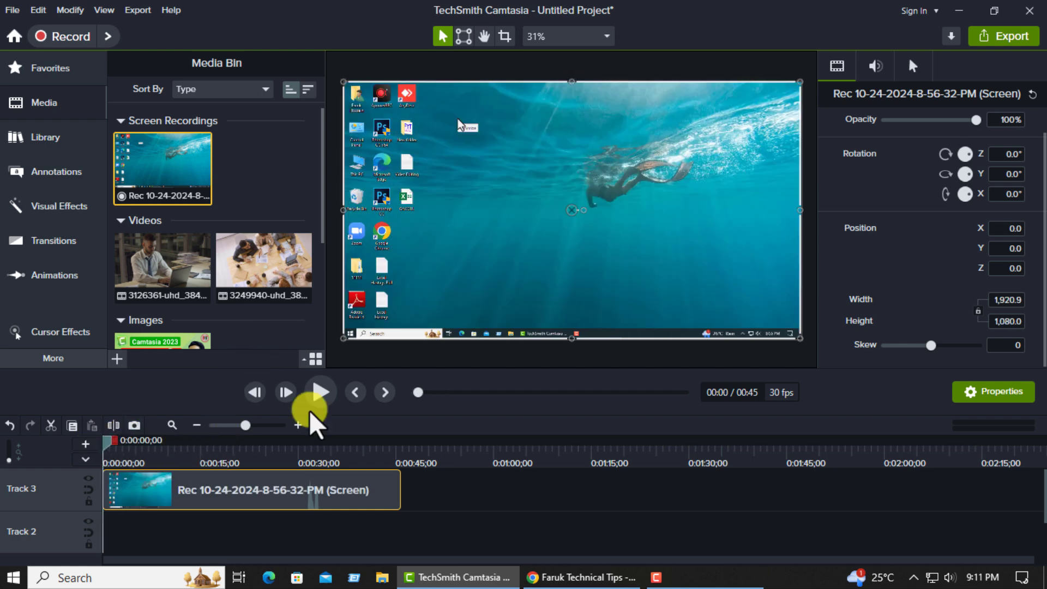
pyautogui.click(321, 393)
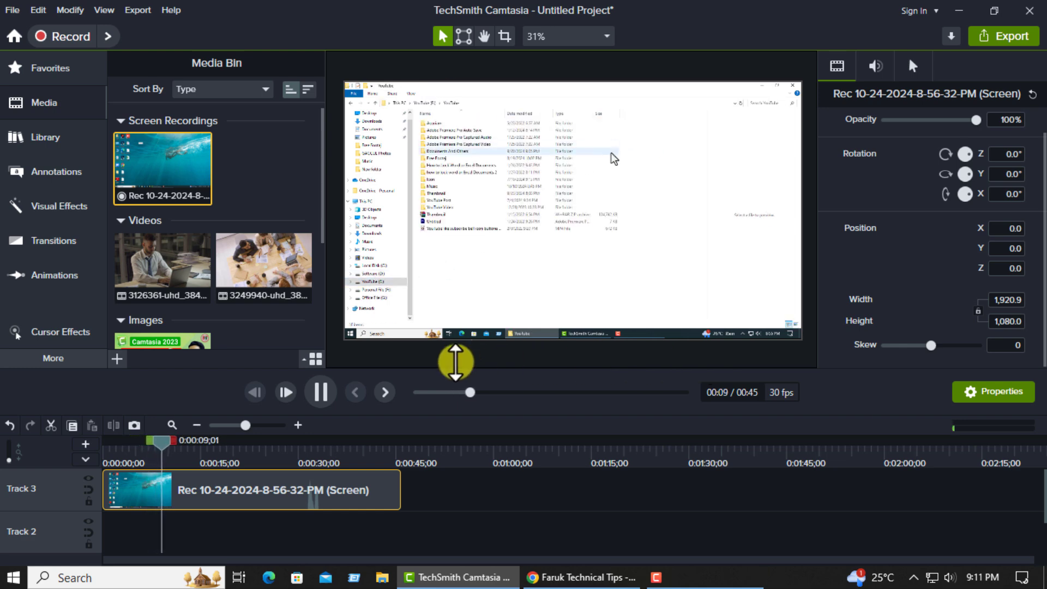
pyautogui.click(319, 394)
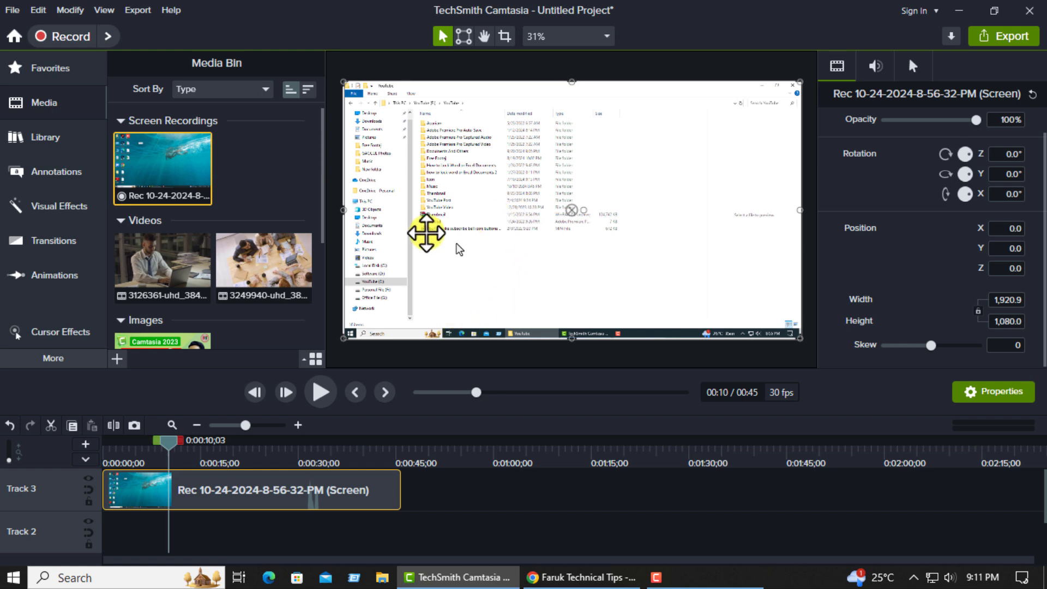
# Apply the Highlight cursor effect to the screen recording and play part of the clip
pyautogui.click(53, 333)
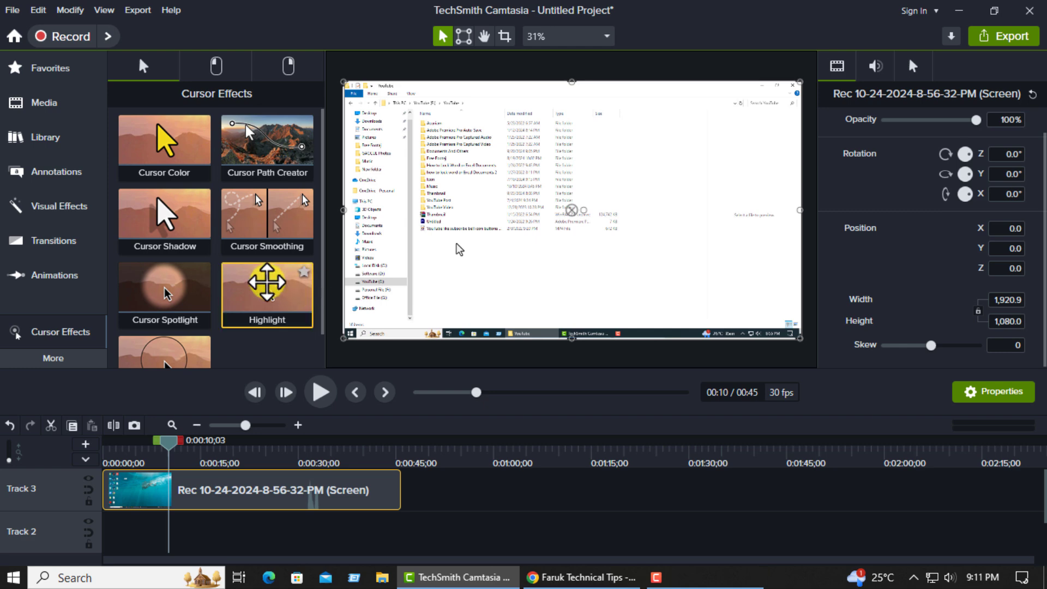
pyautogui.moveTo(264, 298); pyautogui.dragTo(257, 460)
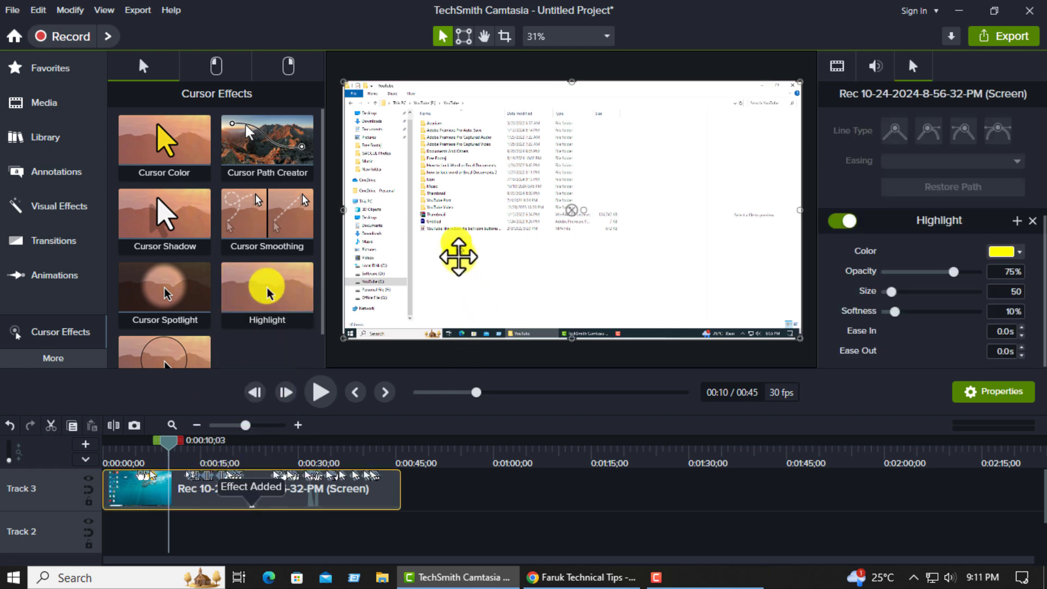
pyautogui.click(321, 392)
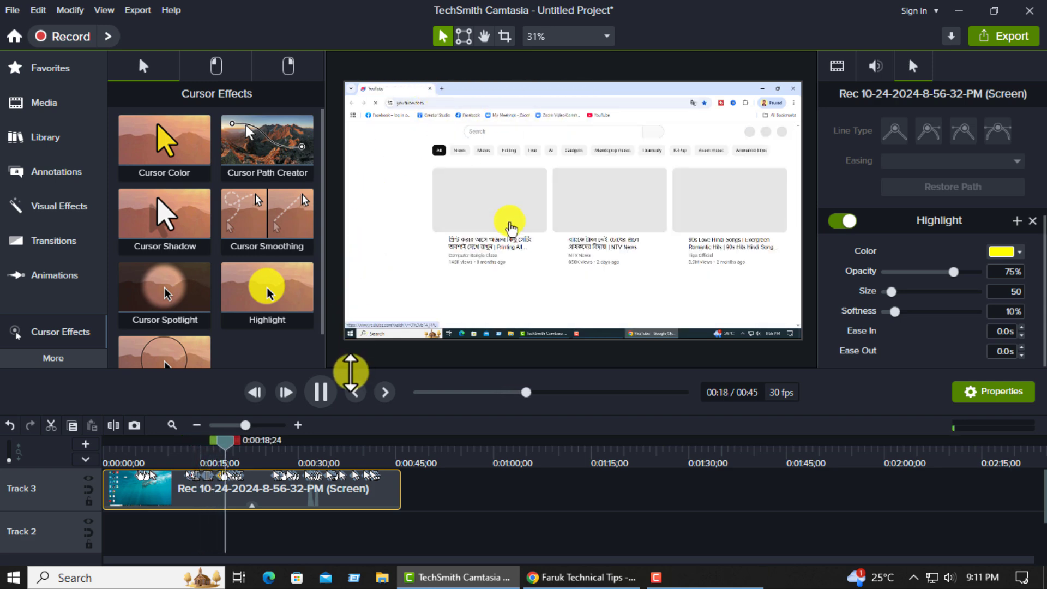
pyautogui.click(327, 387)
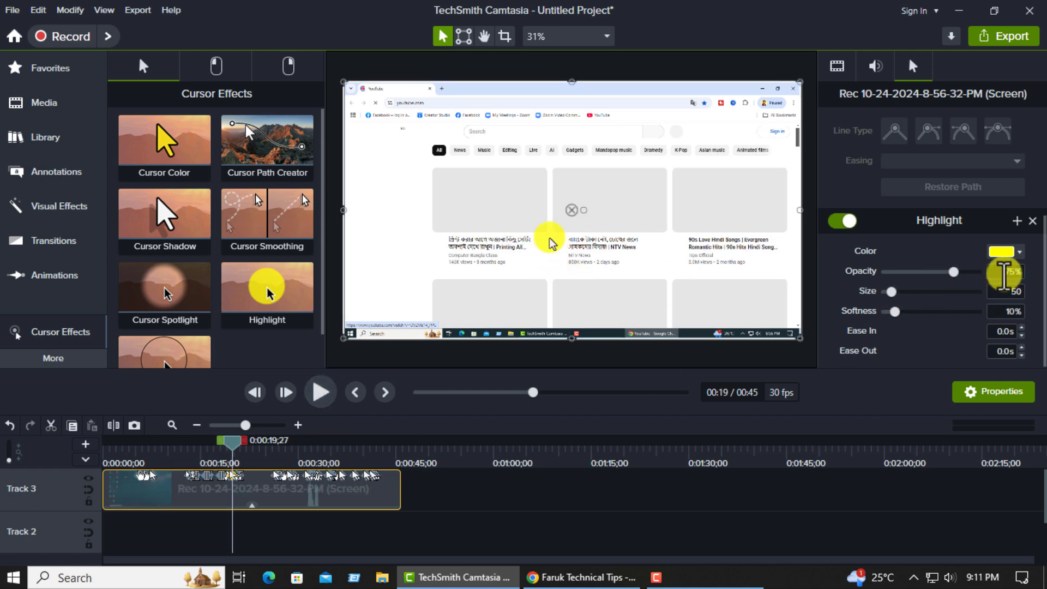
# Set the Highlight effect's opacity to 60% and size to 25, and preview the recording
pyautogui.click(1004, 273)
pyautogui.write('6')
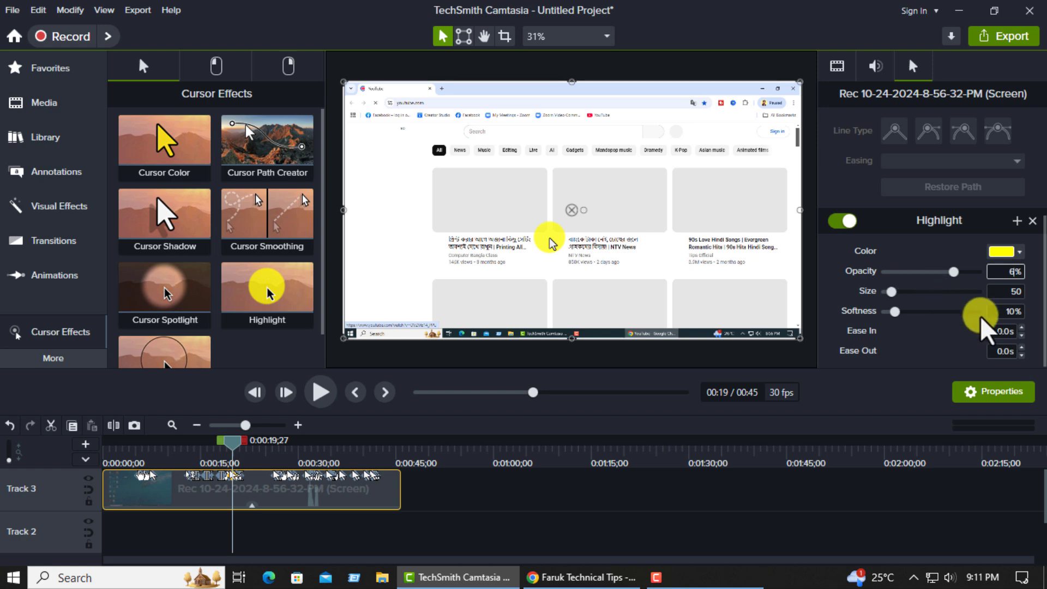
pyautogui.write('0')
pyautogui.click(1002, 292)
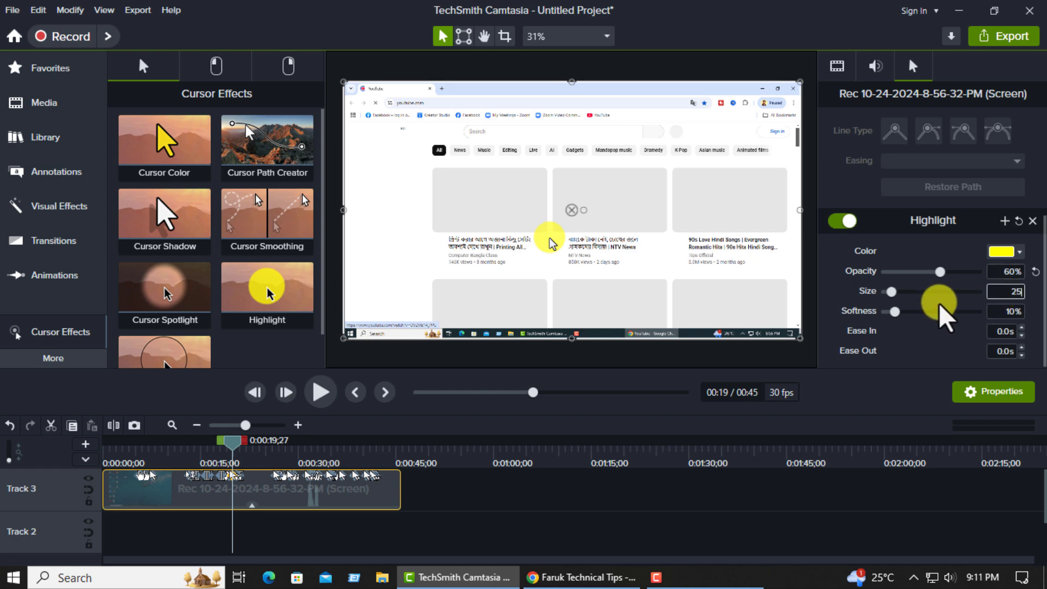
pyautogui.write('25')
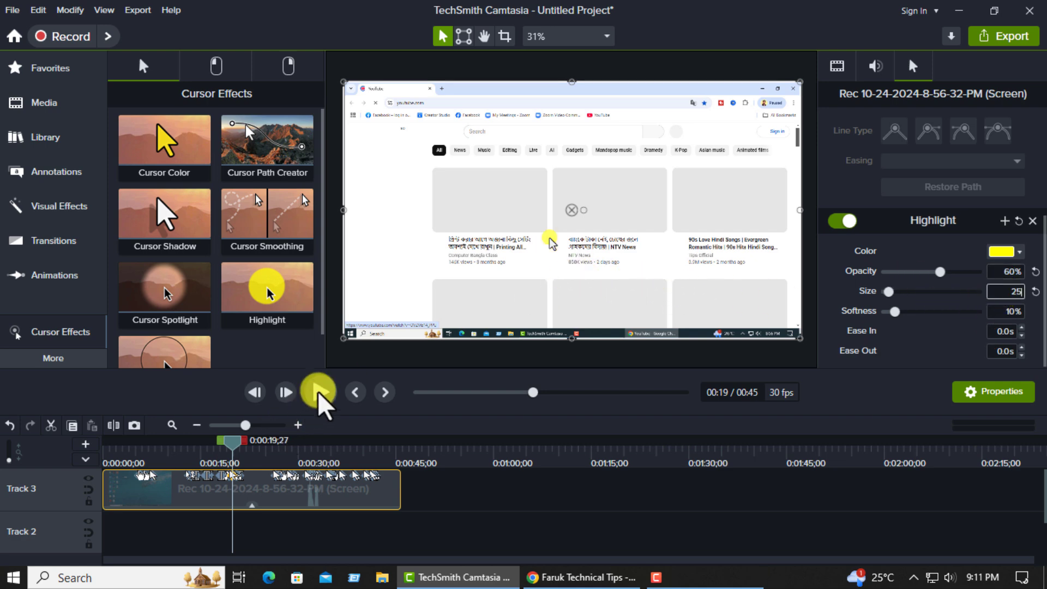
pyautogui.click(320, 392)
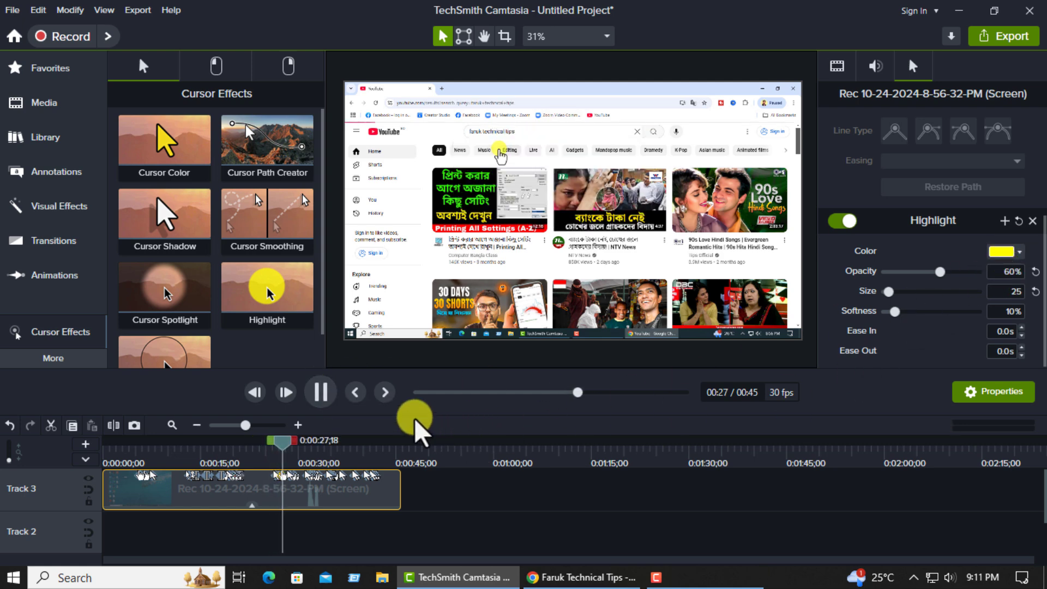
pyautogui.click(330, 395)
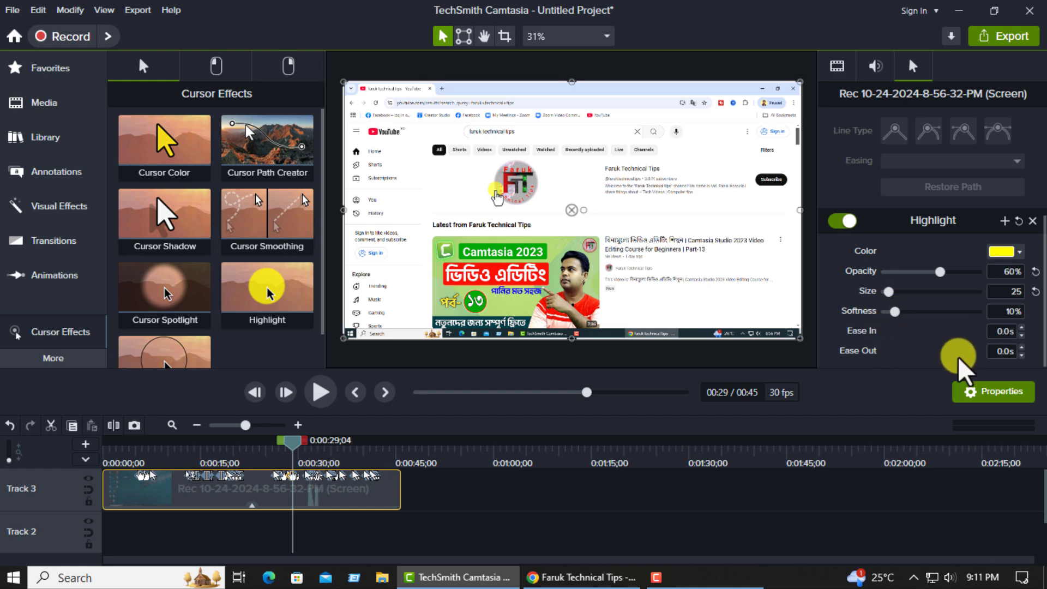
# Examine the recording's audio properties and cursor properties, including the cursor image replacement options
pyautogui.click(876, 66)
pyautogui.click(912, 66)
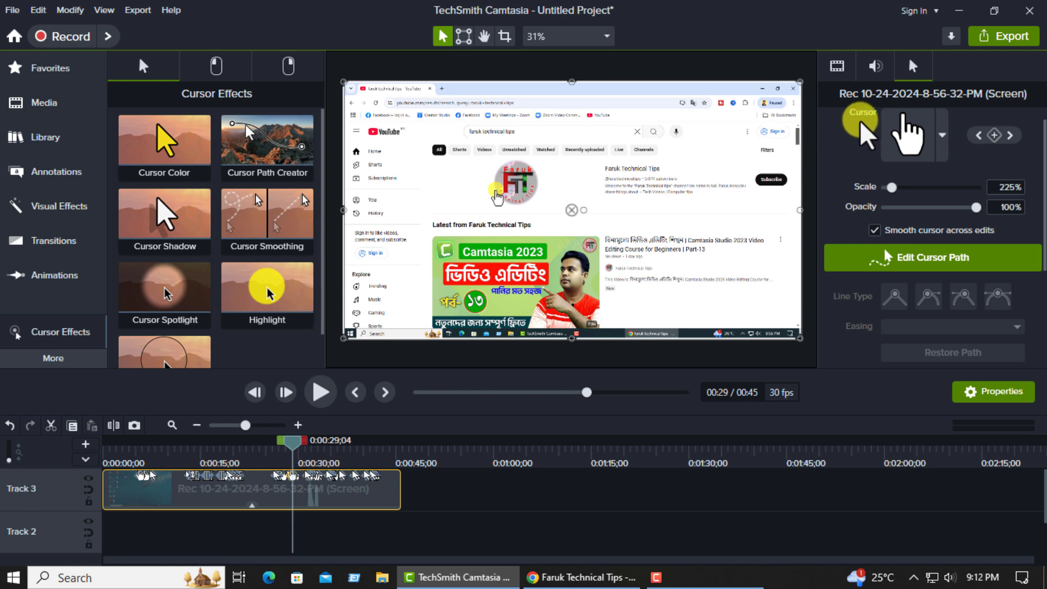
pyautogui.click(941, 136)
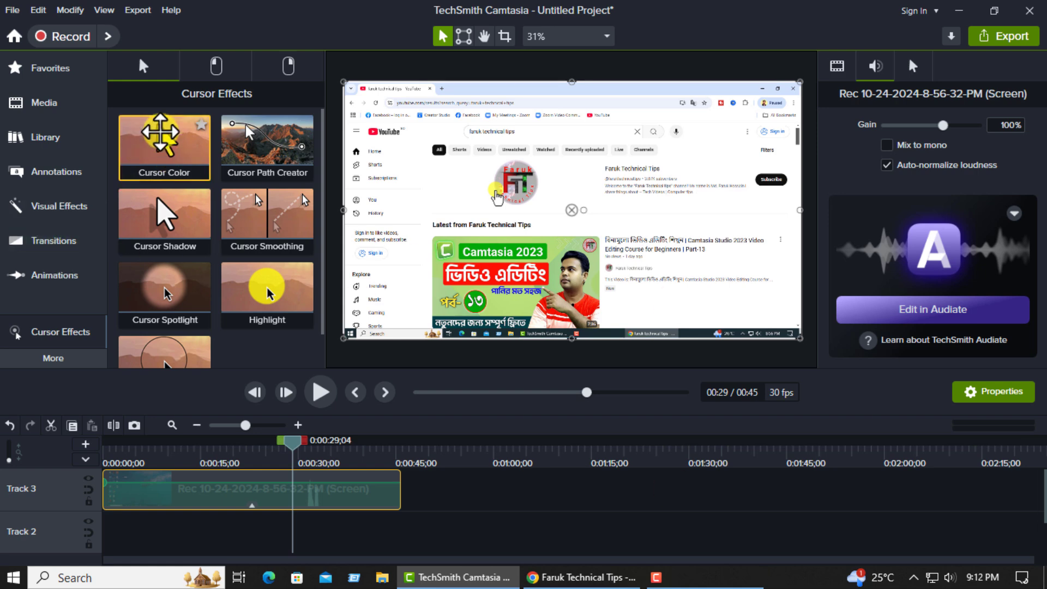
# Apply the Cursor Color effect to the screen recording and play a short section
pyautogui.moveTo(160, 132); pyautogui.dragTo(227, 491)
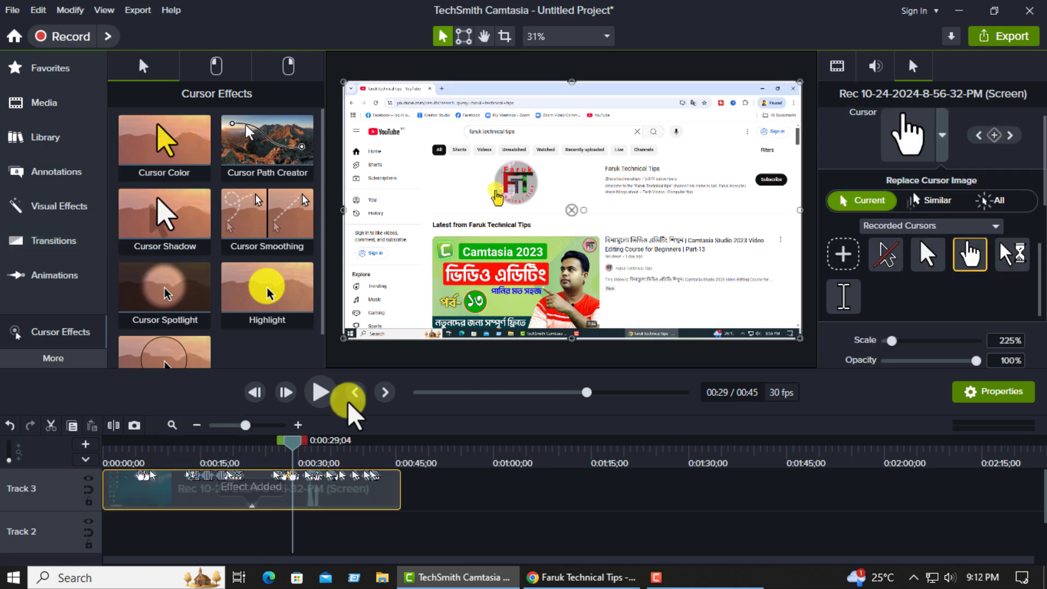
pyautogui.click(320, 389)
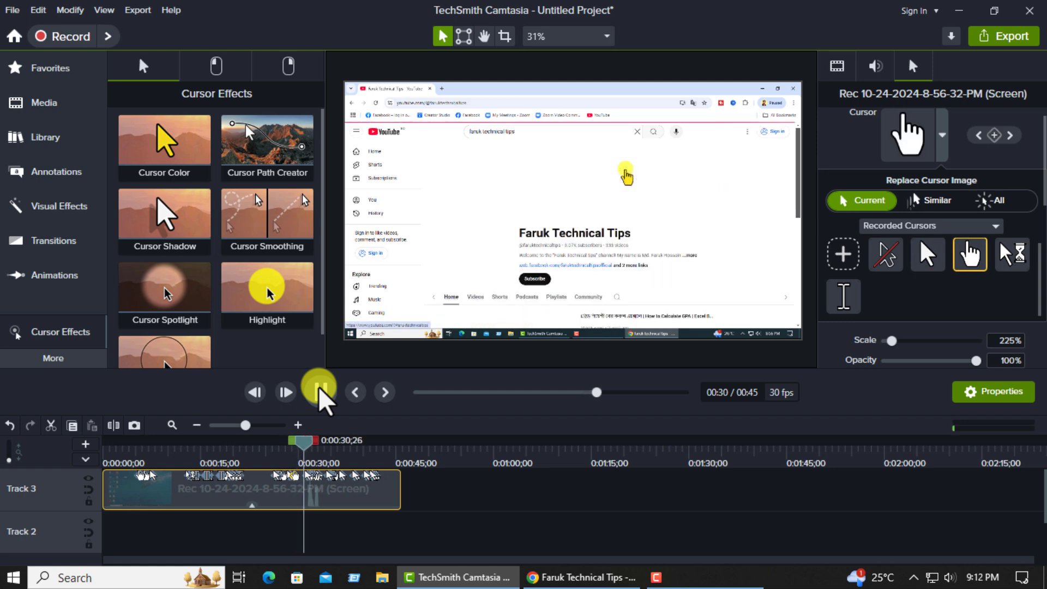
pyautogui.click(320, 391)
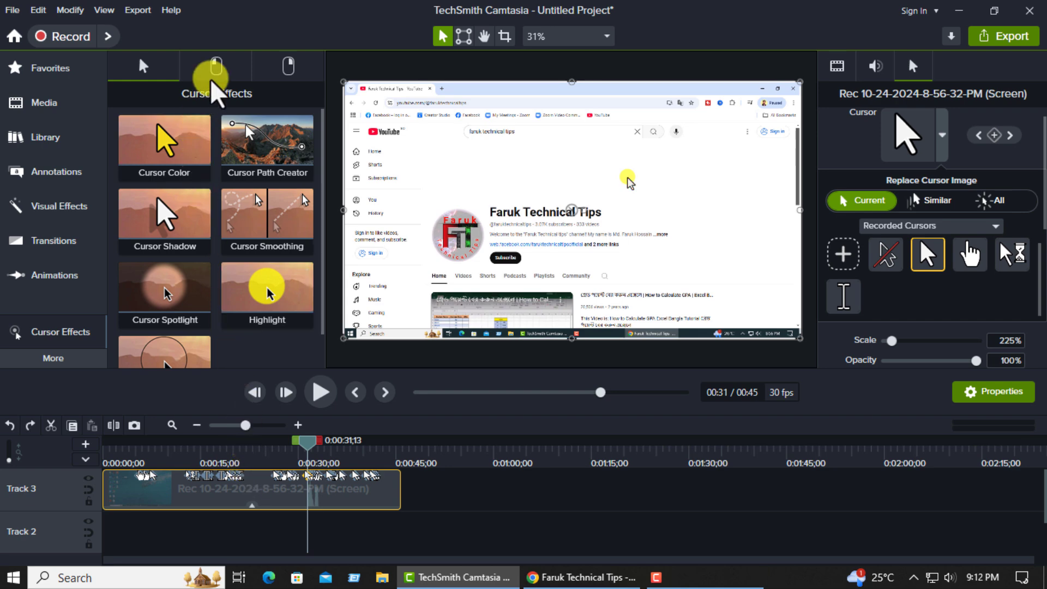
# Review the cursor and left-click effects, and apply the left-click Rings effect to the screen recording
pyautogui.scroll(-1, 180, 306)
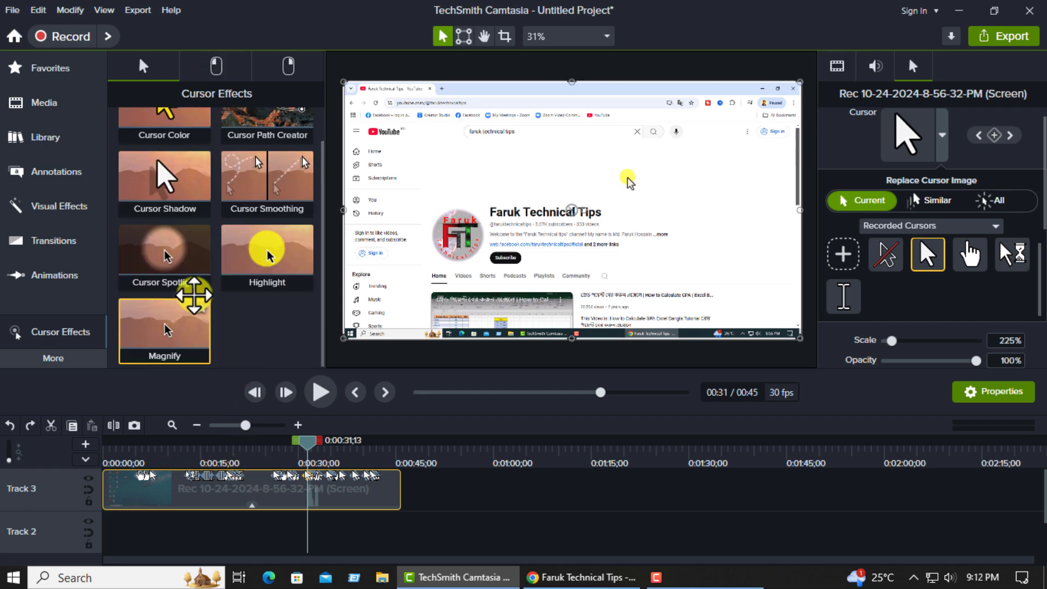
pyautogui.scroll(1, 193, 295)
pyautogui.scroll(-1, 187, 299)
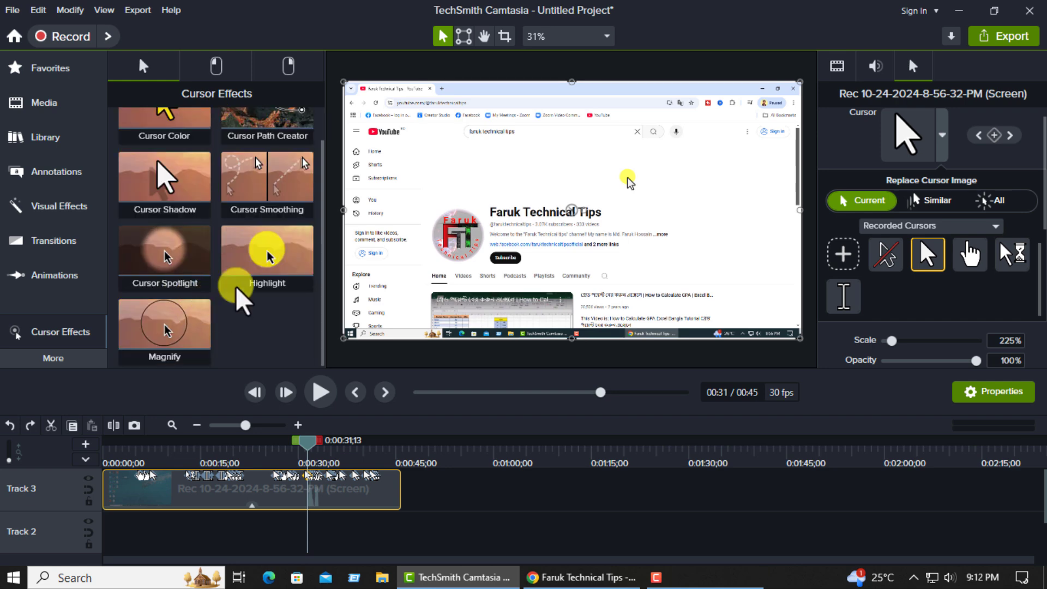
pyautogui.click(218, 61)
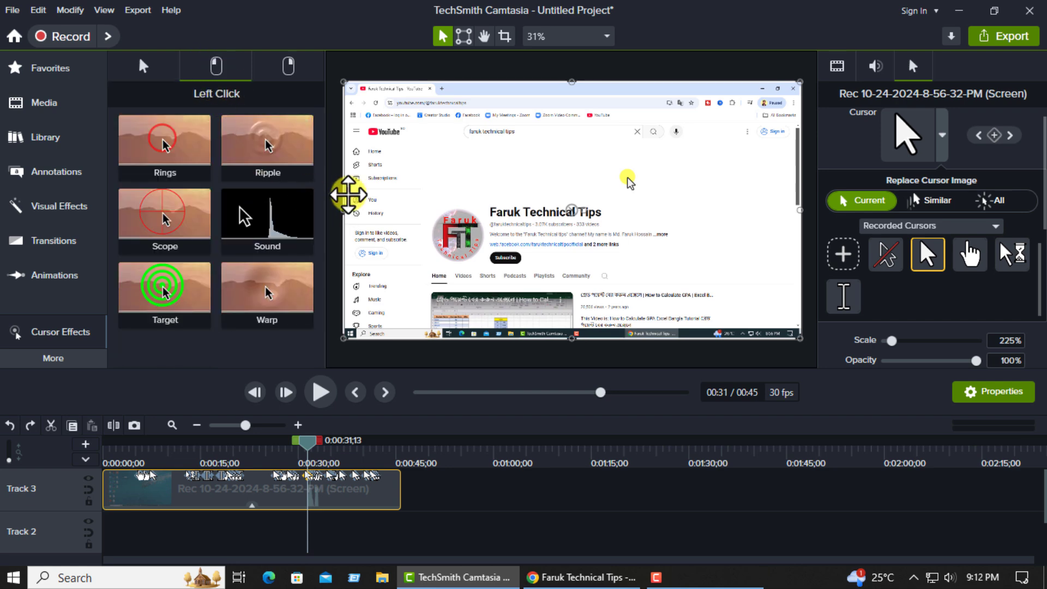
pyautogui.click(146, 68)
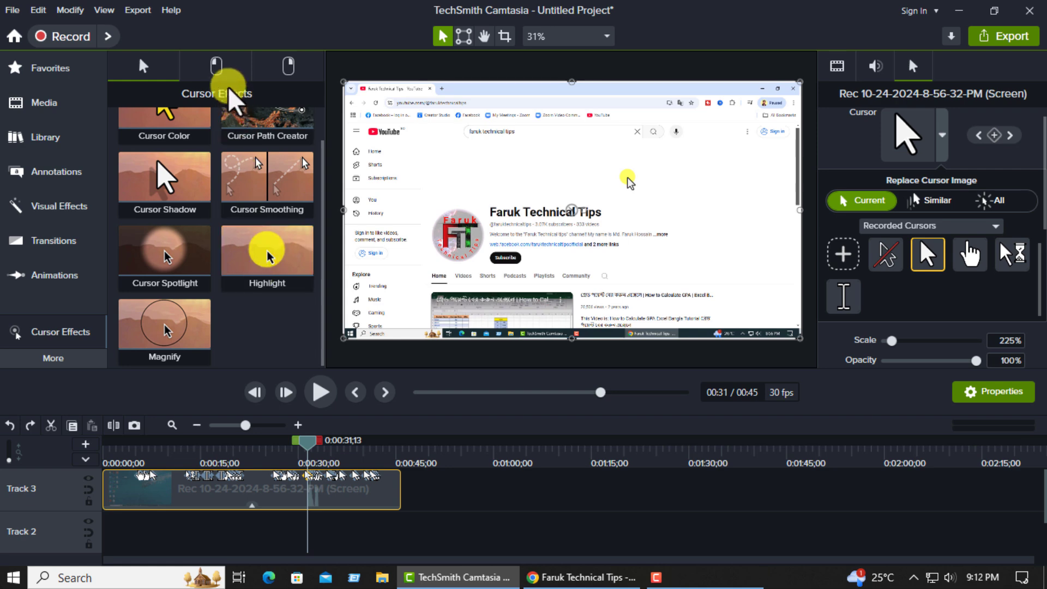
pyautogui.click(221, 74)
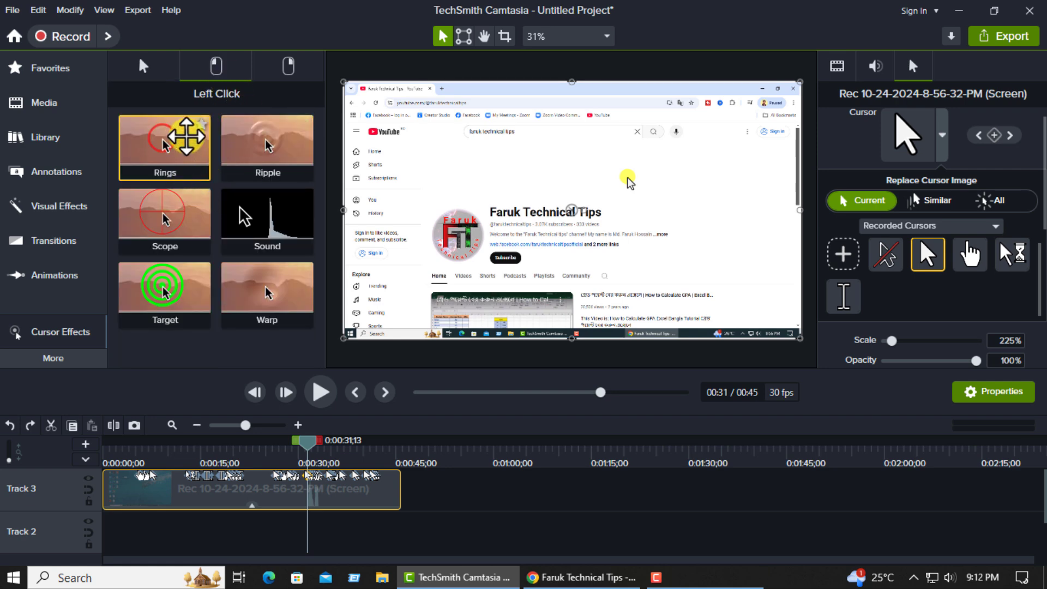
pyautogui.moveTo(162, 145); pyautogui.dragTo(272, 493)
# Play back the recording, including from about 11 seconds, to check the Rings effect on left clicks
pyautogui.click(321, 391)
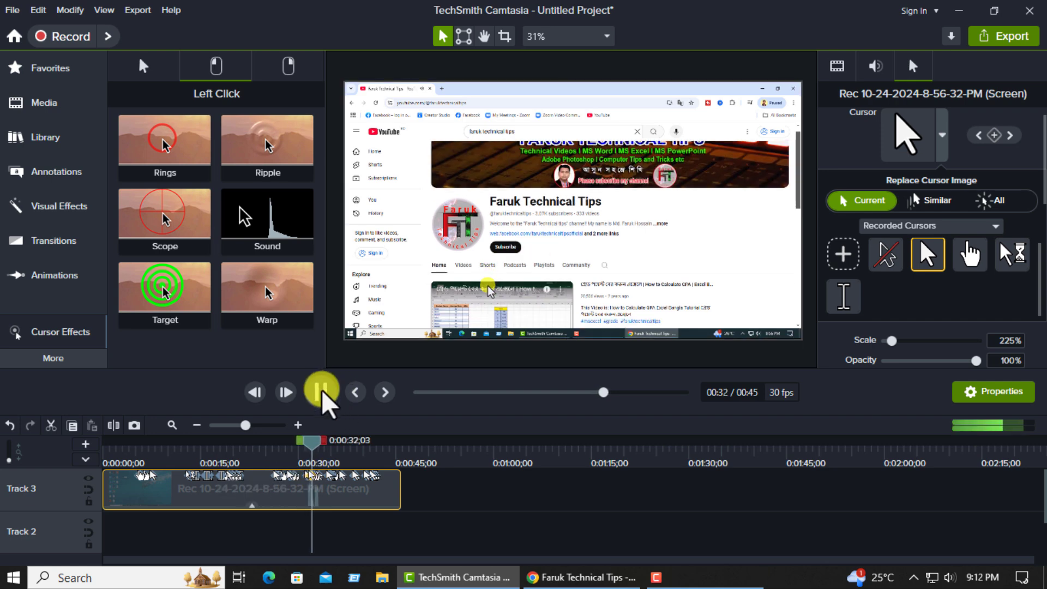
pyautogui.click(323, 393)
pyautogui.click(180, 445)
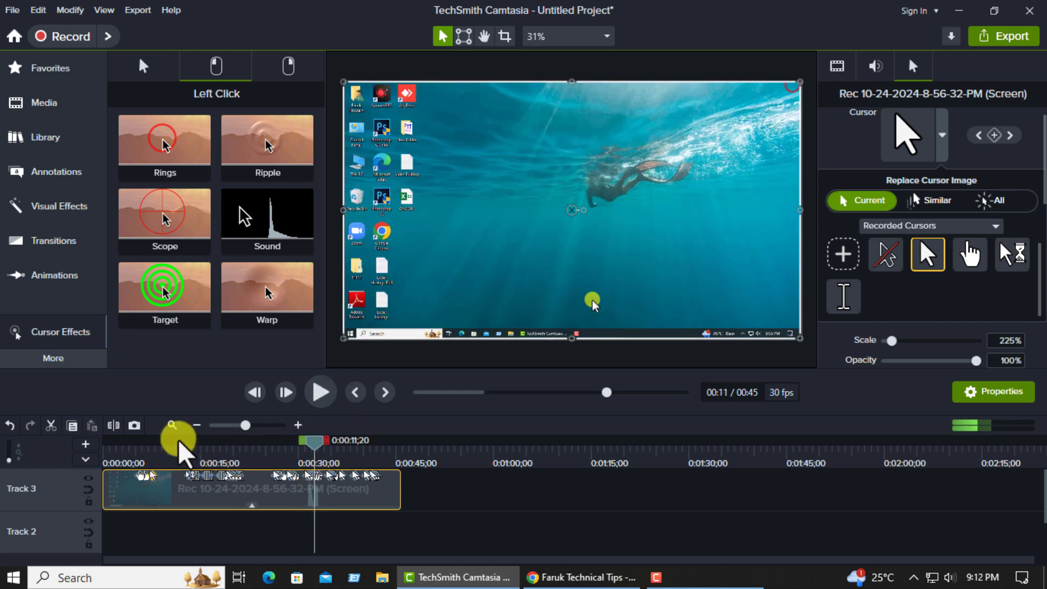
pyautogui.click(312, 398)
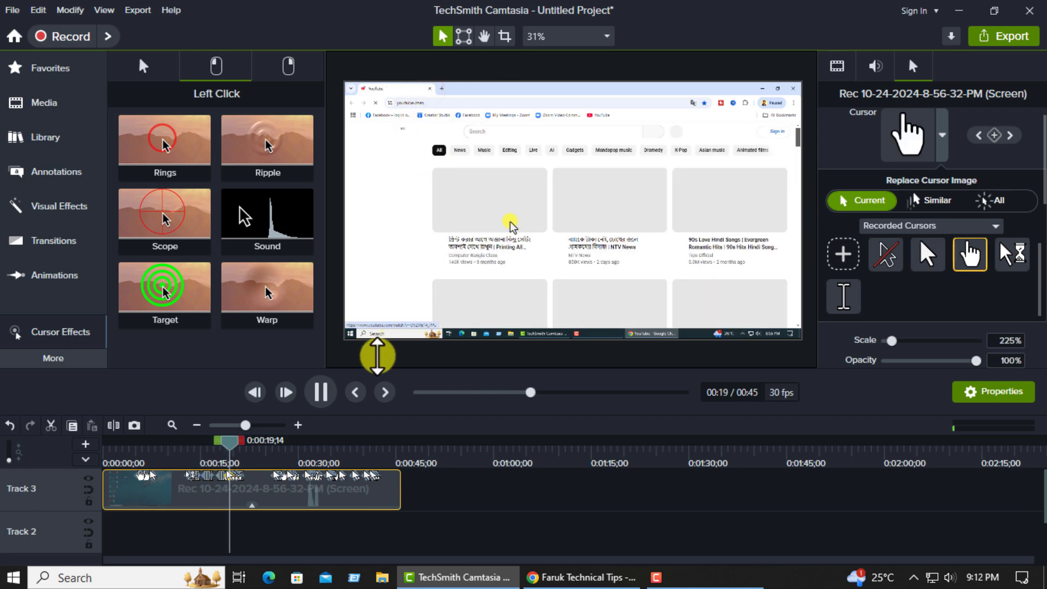
pyautogui.click(321, 392)
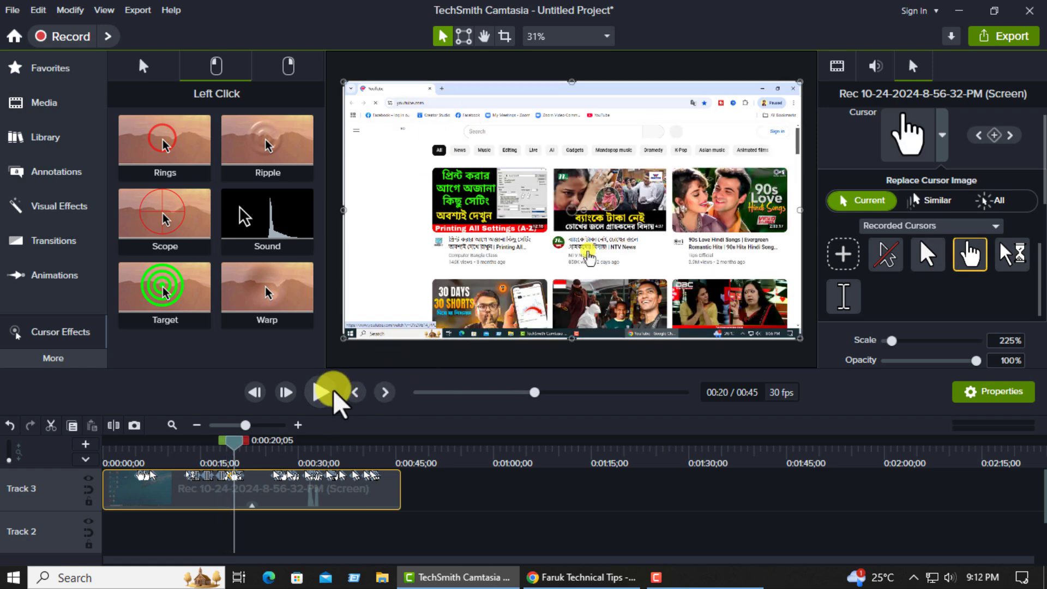
pyautogui.click(330, 393)
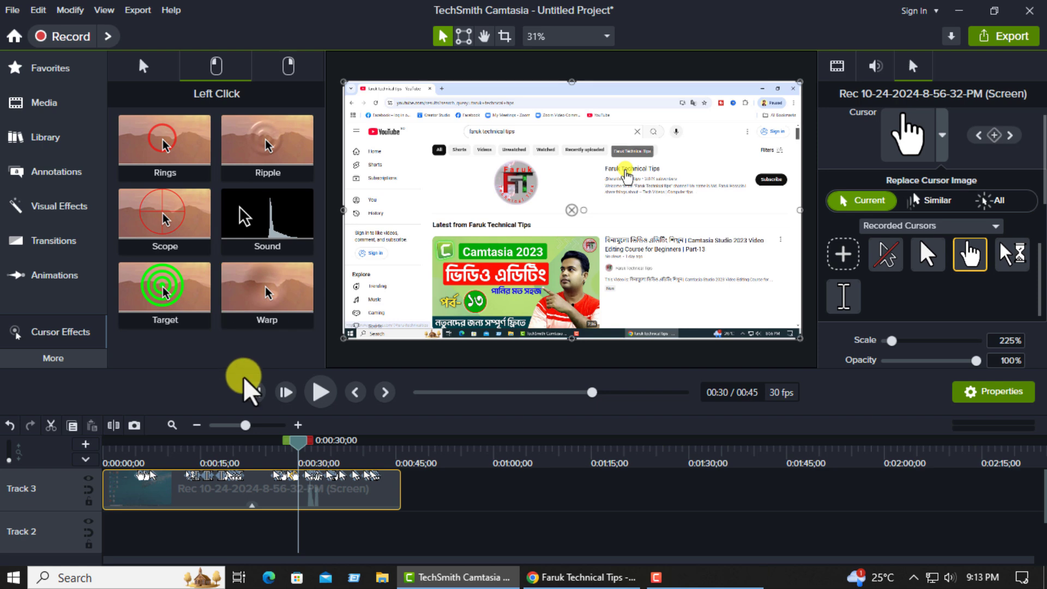
# Apply the left-click Ripple effect to the screen recording and play it back from an earlier point
pyautogui.moveTo(253, 163); pyautogui.dragTo(241, 498)
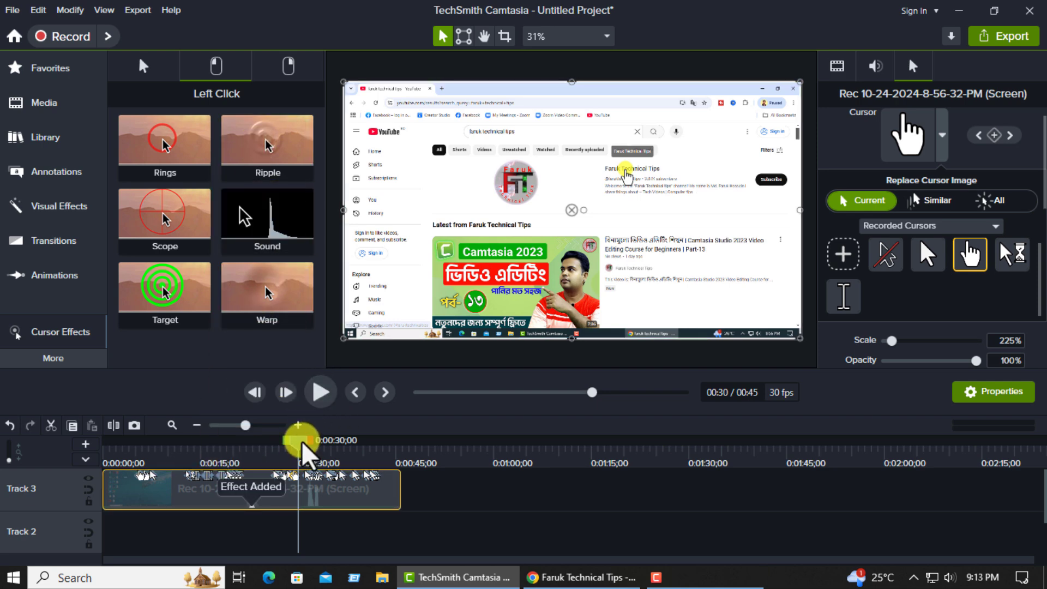
pyautogui.moveTo(298, 441); pyautogui.dragTo(203, 448)
pyautogui.click(316, 390)
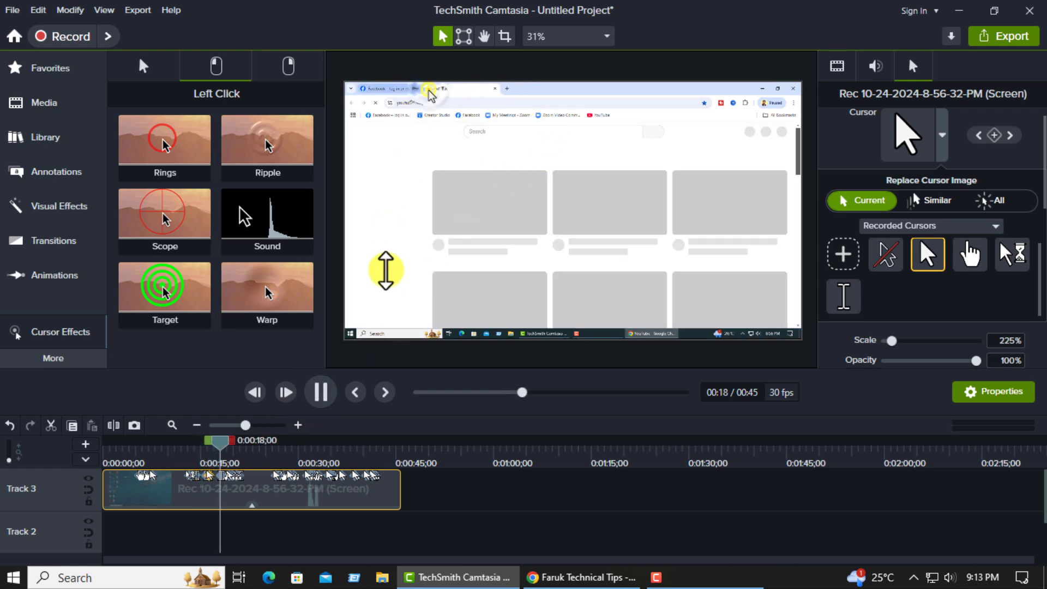
pyautogui.click(320, 392)
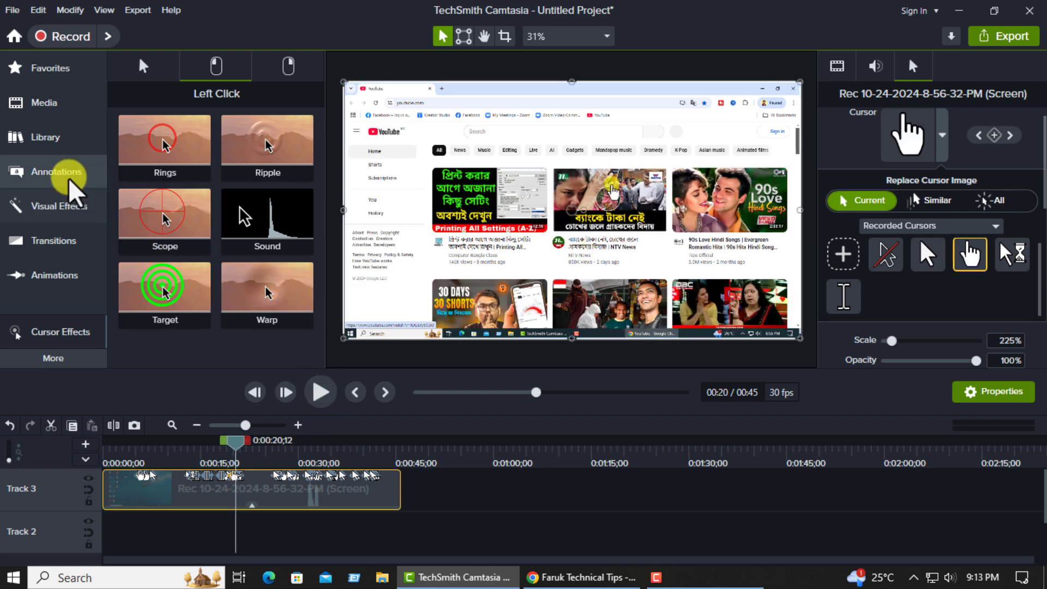
# Apply the Cursor Spotlight effect to the screen recording on Track 3
pyautogui.click(145, 68)
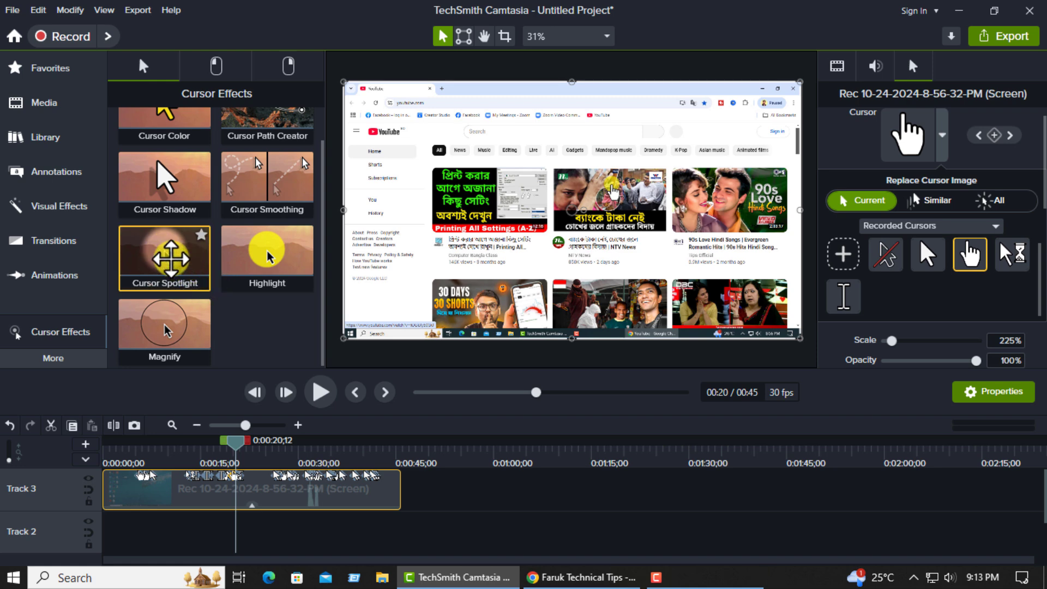
pyautogui.moveTo(170, 258); pyautogui.dragTo(207, 493)
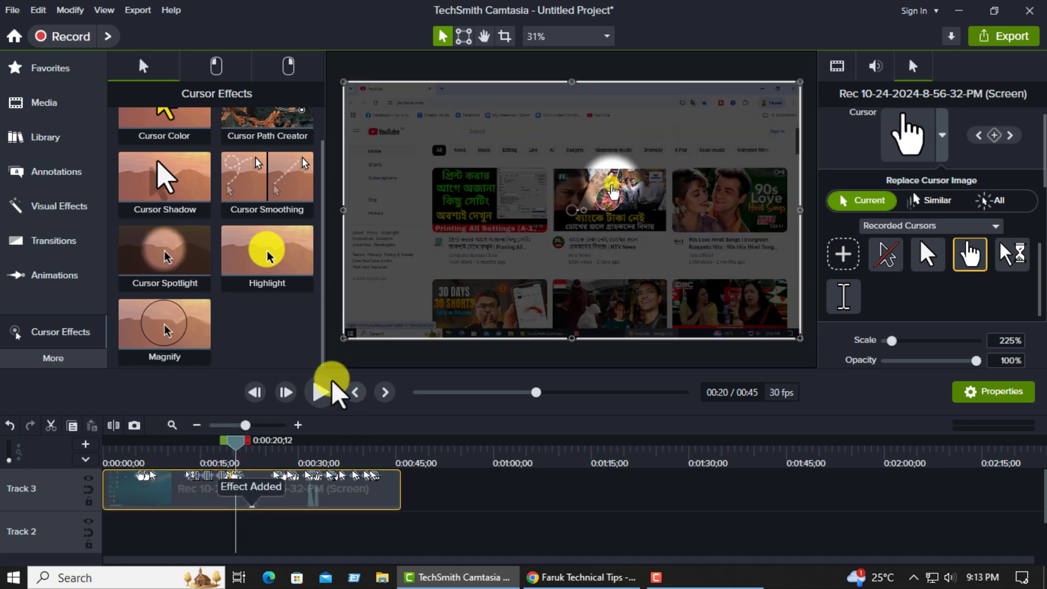
# Play back the screen recording briefly to check the Cursor Spotlight effect
pyautogui.click(320, 392)
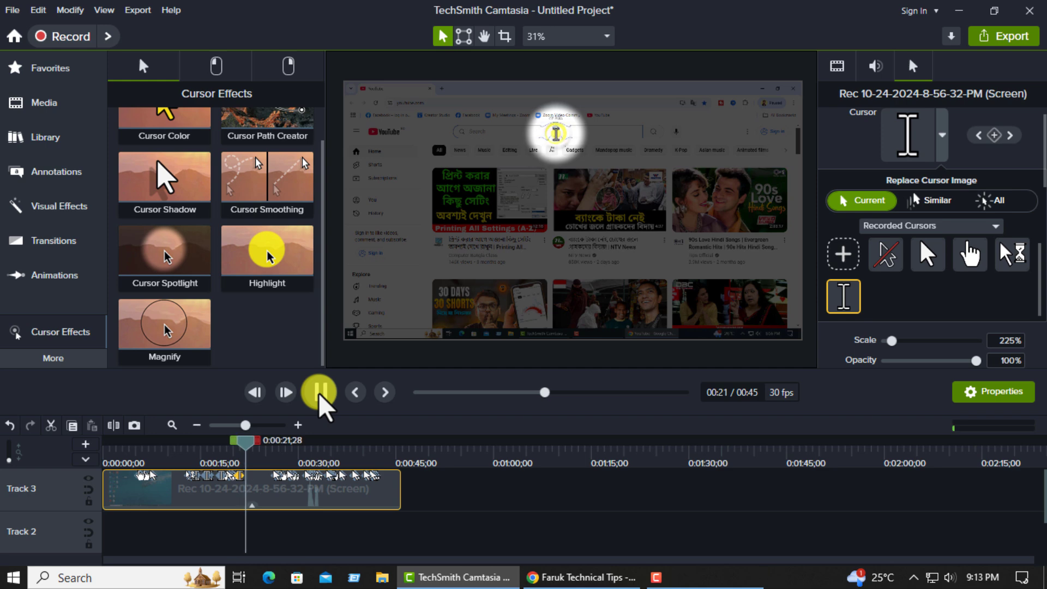
pyautogui.click(320, 394)
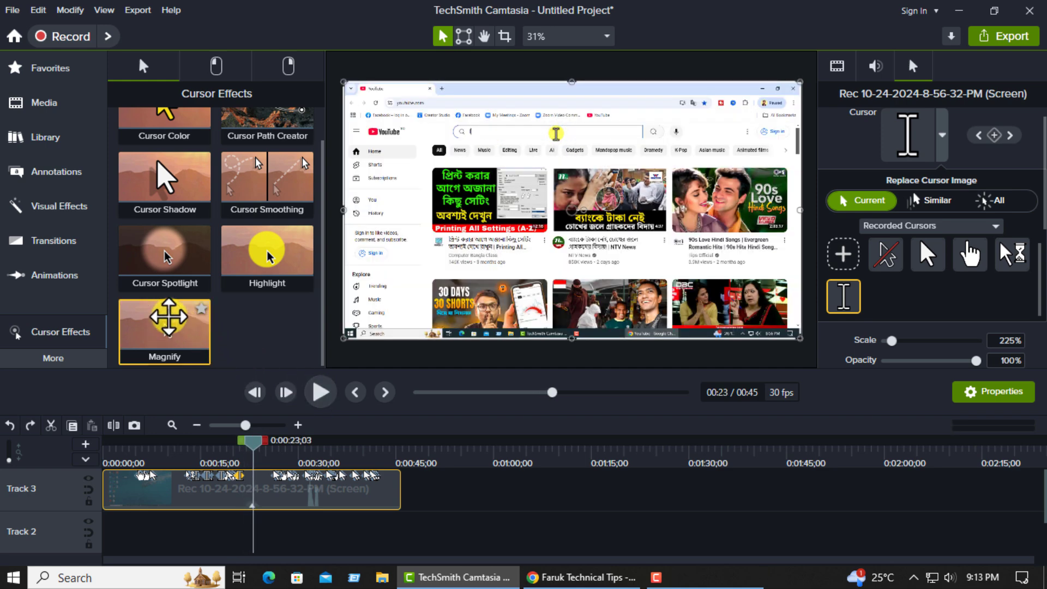
# Apply the Magnify cursor effect to the screen recording on Track 3 and play it back, including from about 10 seconds
pyautogui.moveTo(169, 316); pyautogui.dragTo(194, 489)
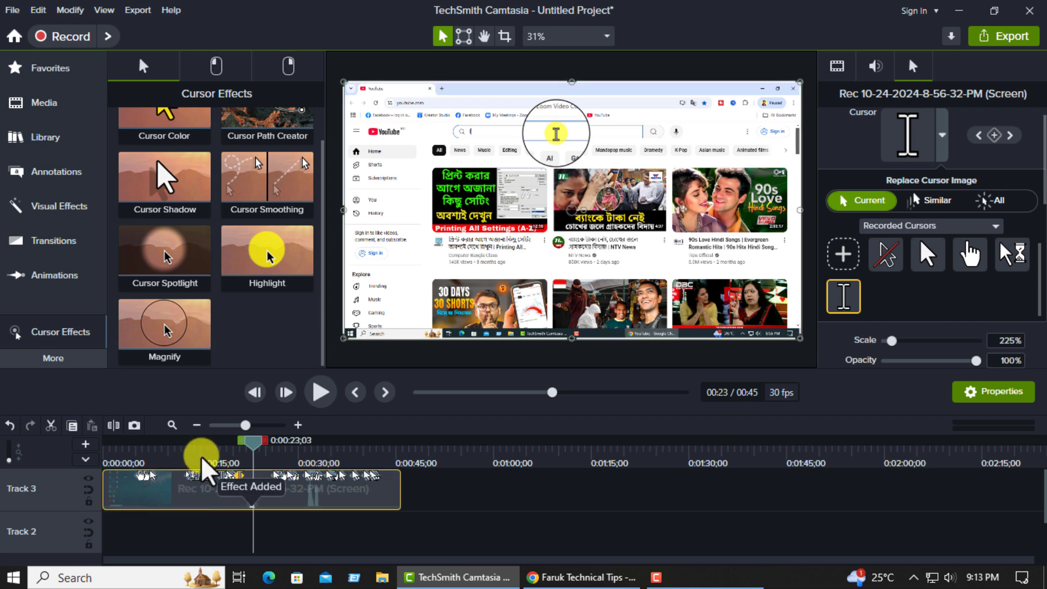
pyautogui.click(318, 401)
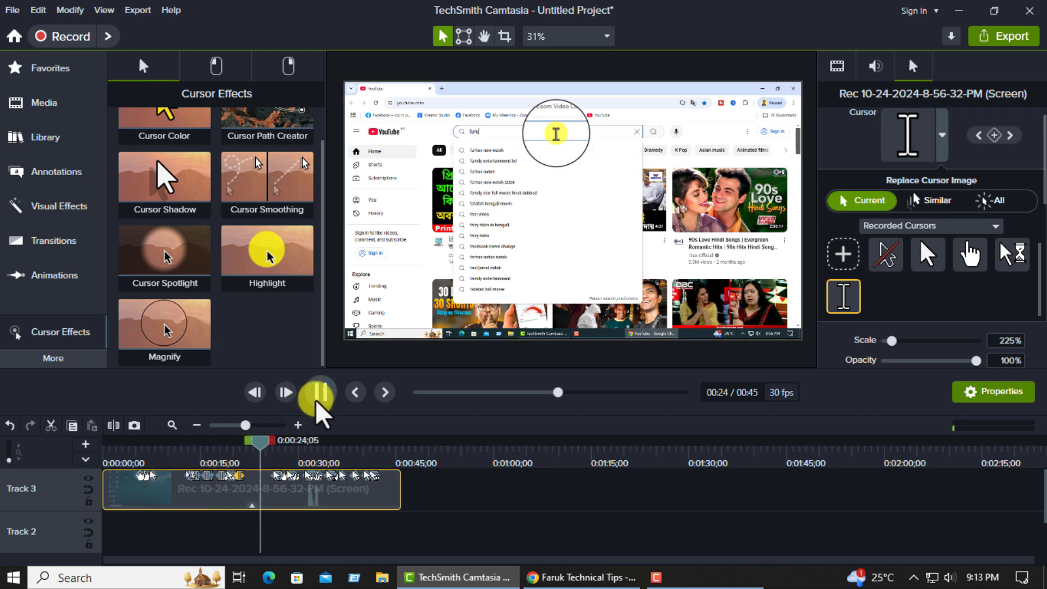
pyautogui.click(316, 401)
pyautogui.click(172, 451)
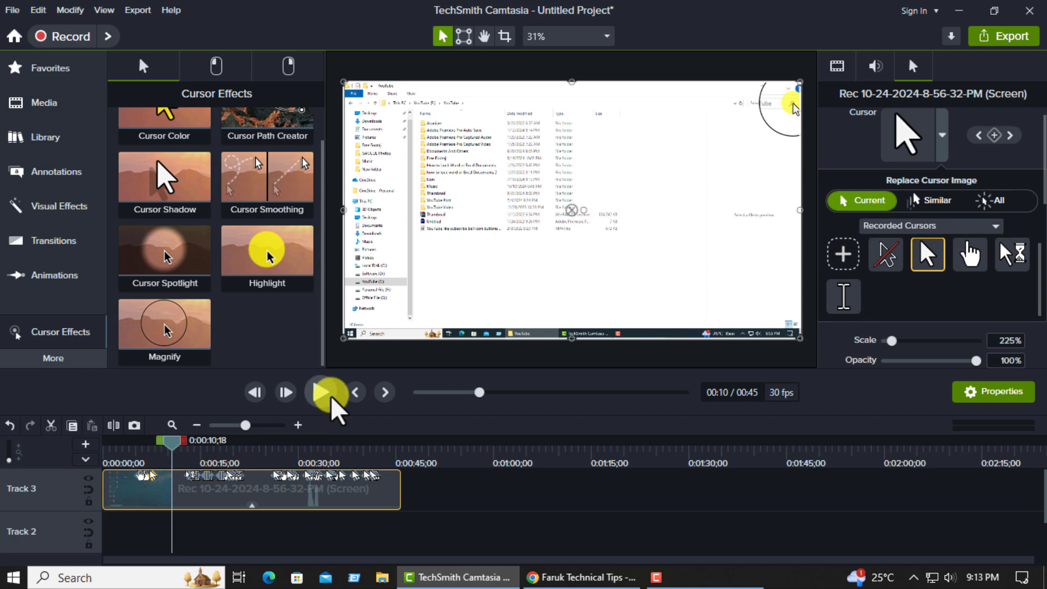
pyautogui.click(330, 398)
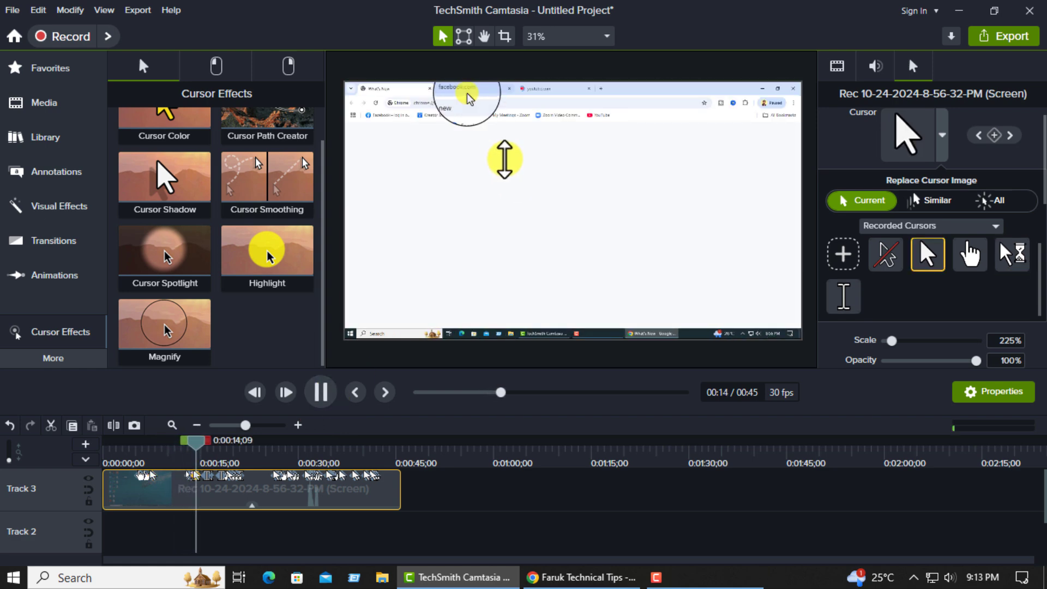
pyautogui.click(324, 391)
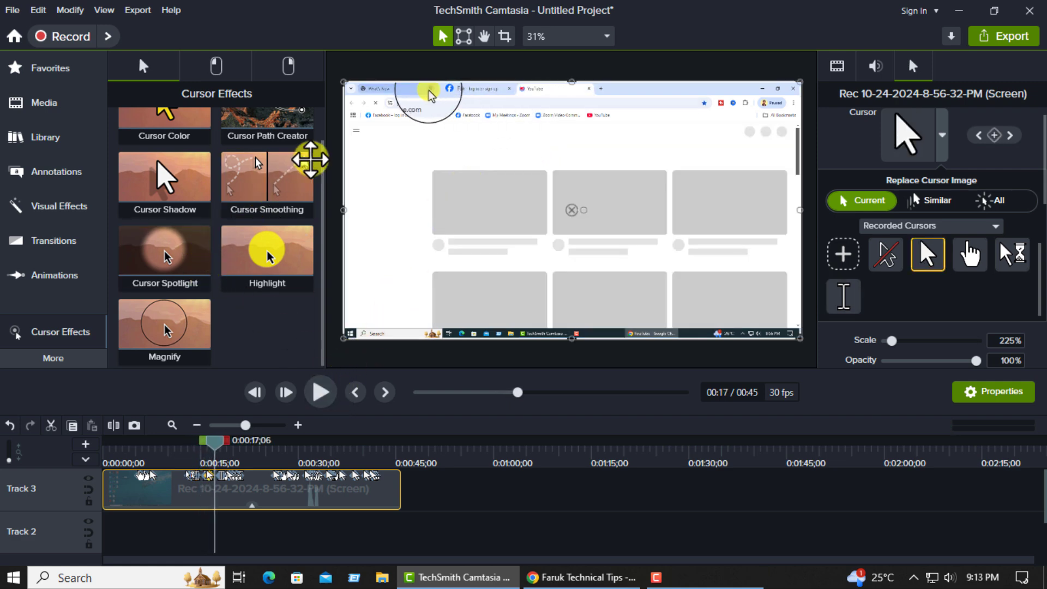
# Review the available left-click and right-click cursor effects
pyautogui.scroll(1, 305, 162)
pyautogui.click(216, 66)
pyautogui.click(288, 66)
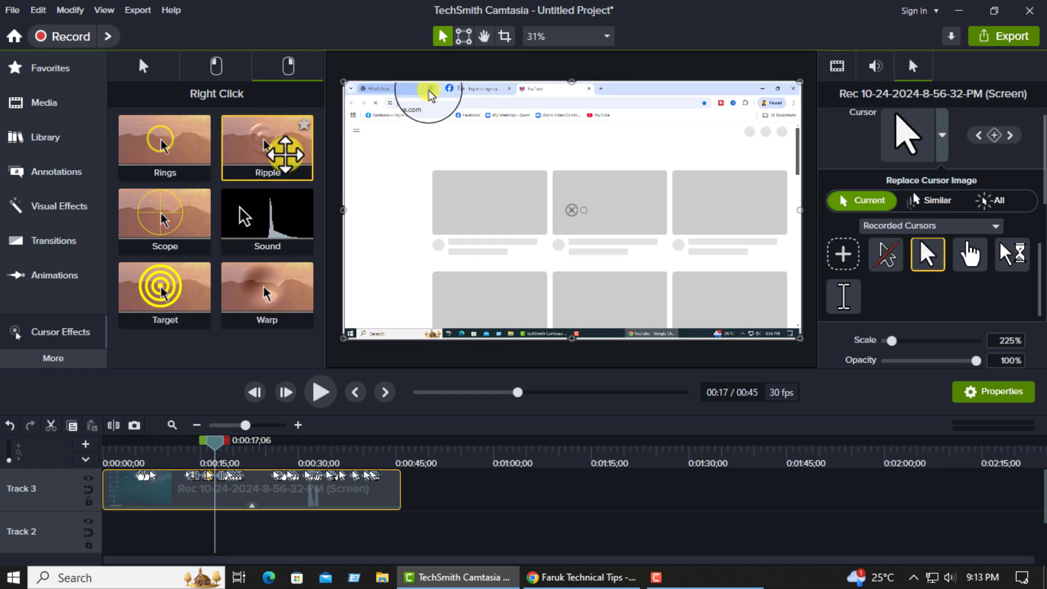